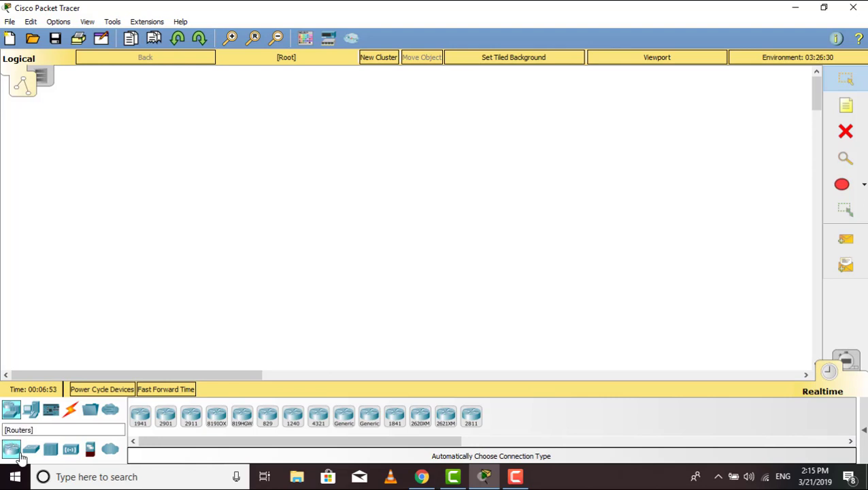
Place four generic routers, Router2 through Router5, onto the workspace
drag(345, 413, 256, 210)
drag(348, 419, 343, 222)
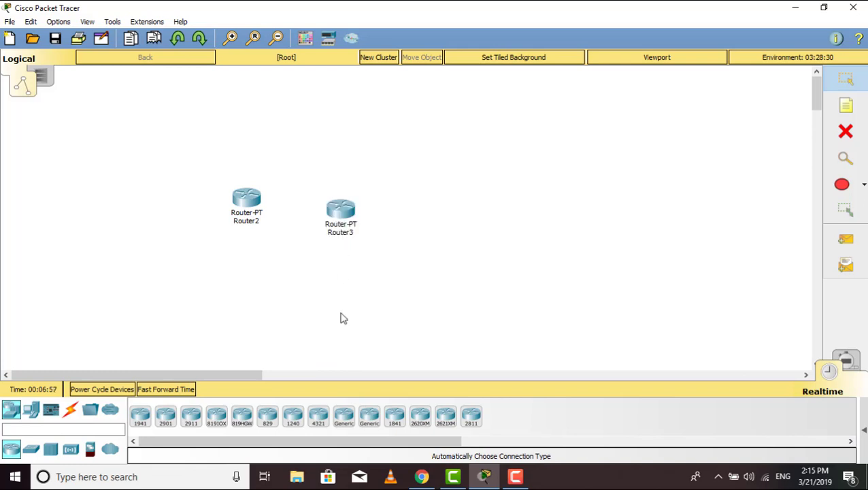
drag(343, 413, 378, 355)
drag(456, 216, 456, 217)
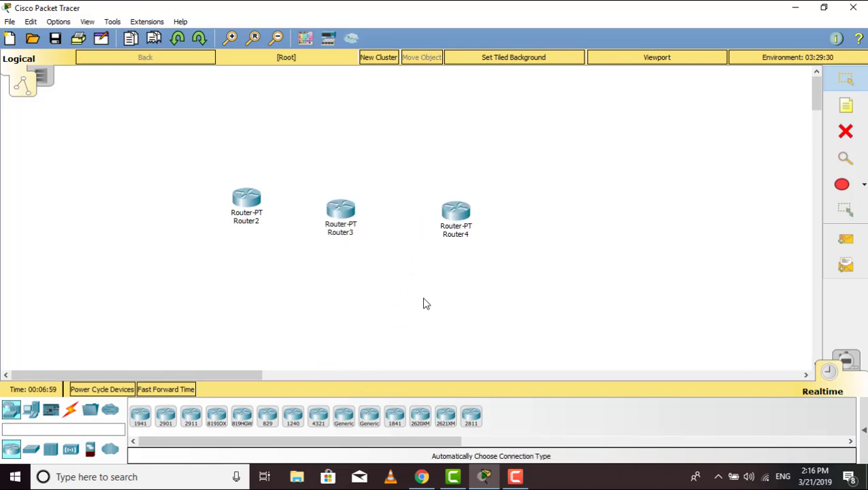
drag(344, 416, 552, 237)
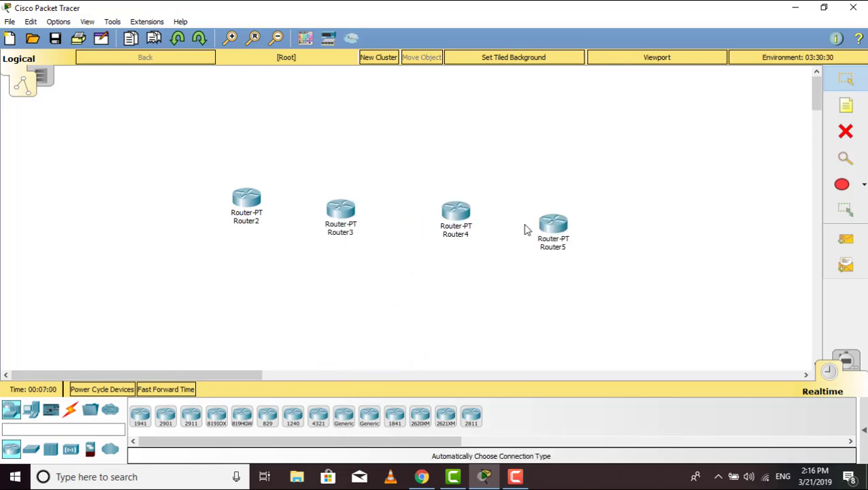
Line up Router2, Router3, Router4 and Router5 in a row across the top
drag(249, 207, 147, 132)
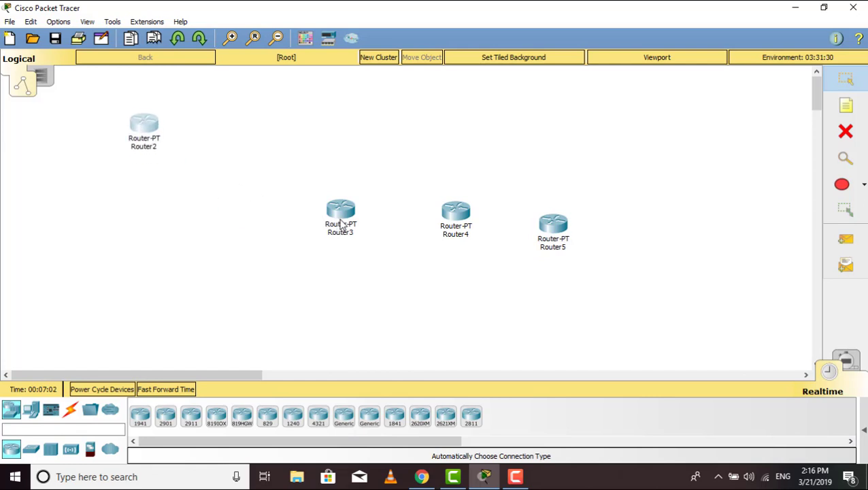
drag(339, 219, 284, 136)
drag(447, 217, 455, 153)
drag(549, 239, 551, 161)
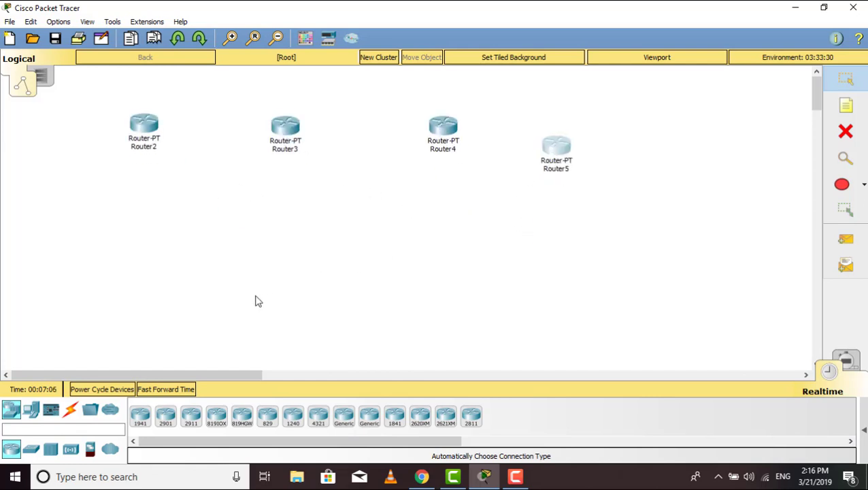
Place generic switches Switch1–Switch4, each beneath Router2–Router5
click(32, 451)
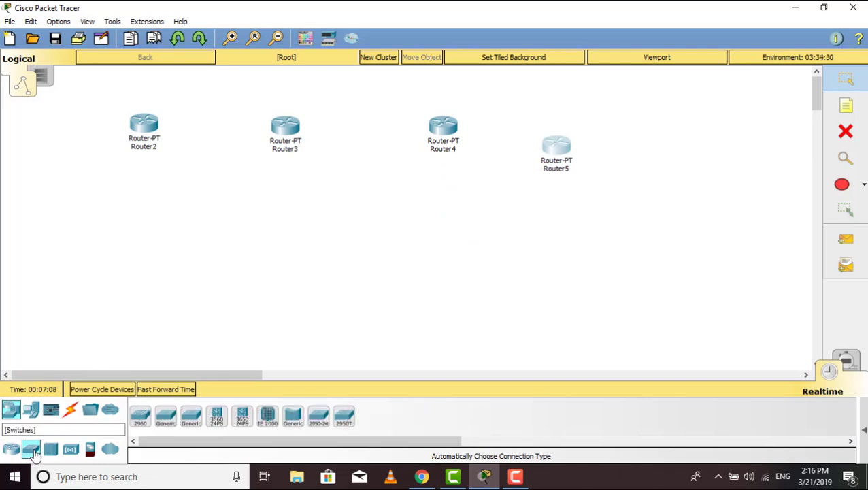
click(166, 415)
click(151, 291)
click(139, 223)
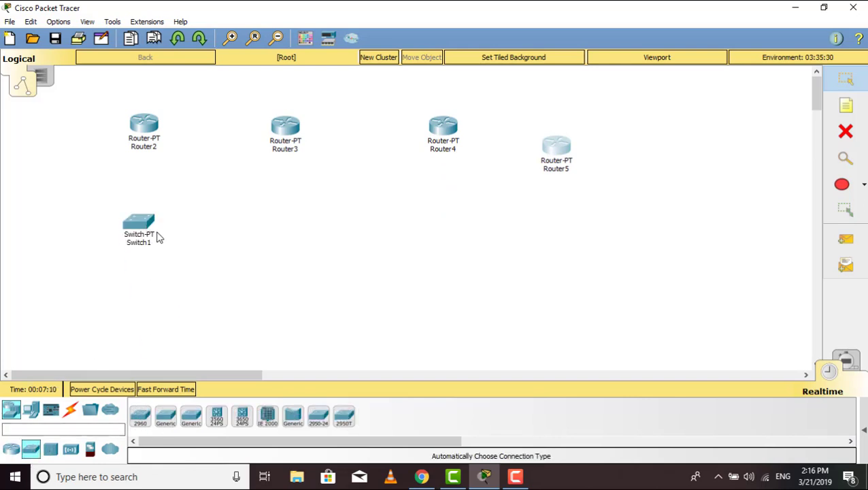
click(167, 415)
click(283, 216)
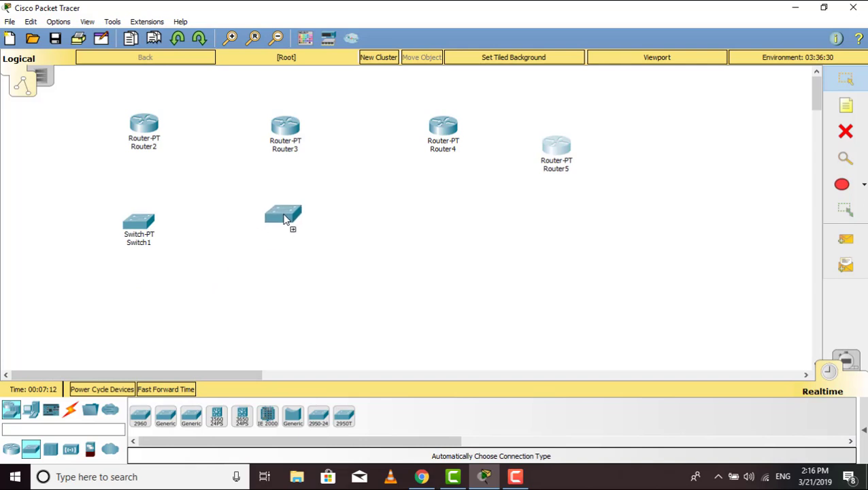
click(193, 418)
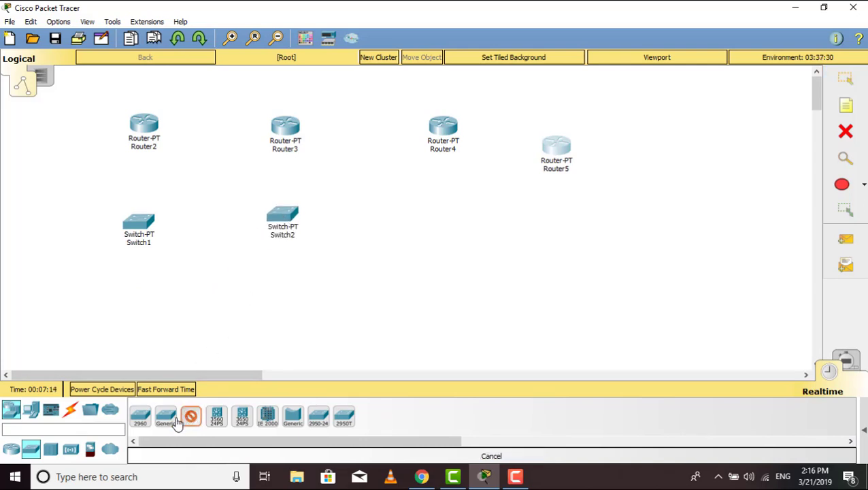
click(419, 228)
drag(165, 418, 551, 224)
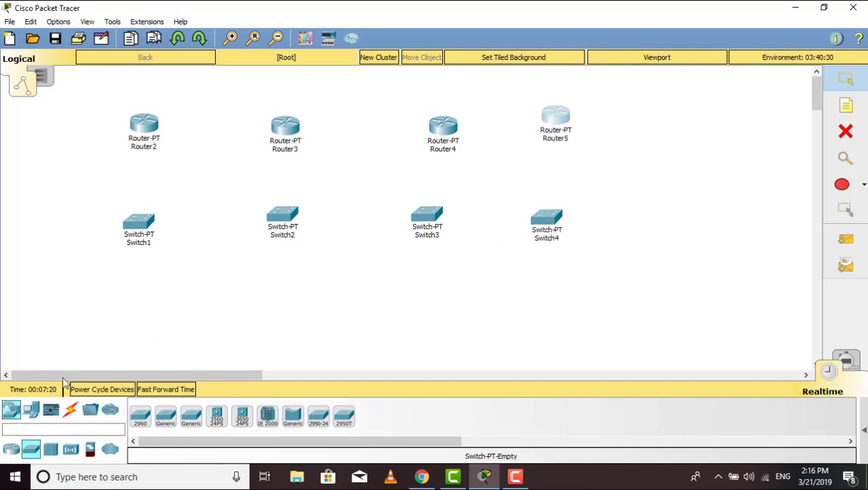
Place generic PCs PC2–PC9 in pairs along the bottom under the switches
click(31, 409)
drag(140, 415, 80, 303)
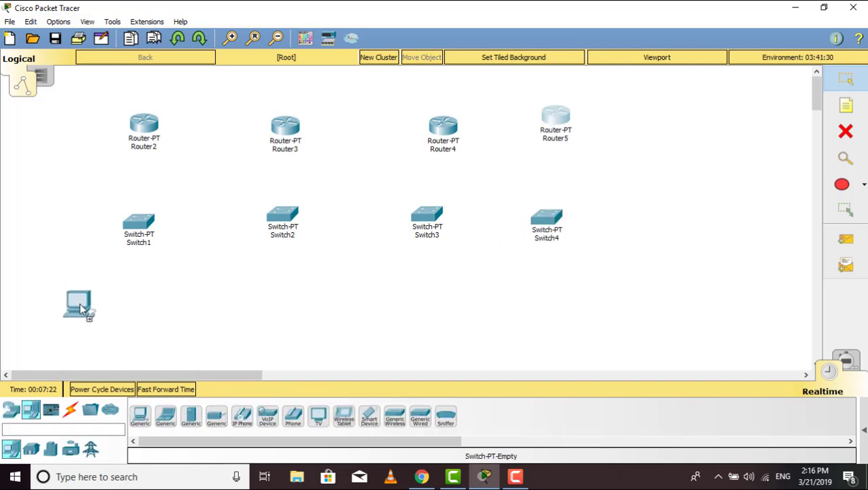
click(85, 337)
drag(140, 417, 170, 339)
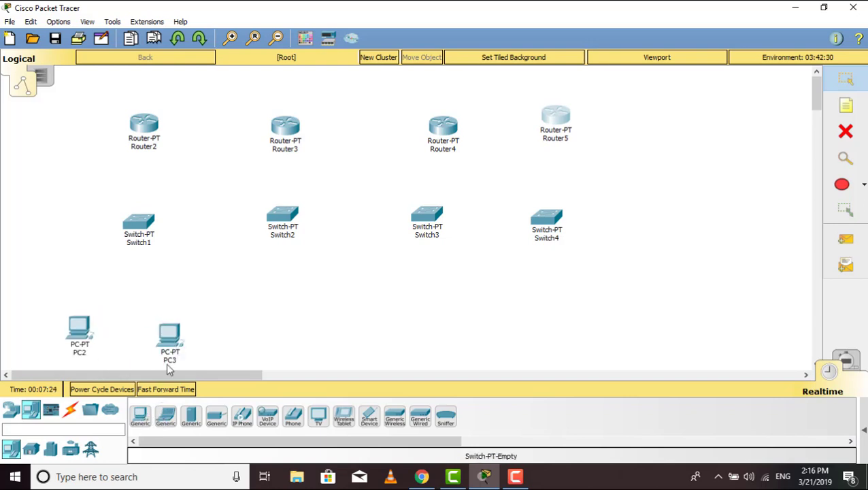
drag(139, 413, 254, 333)
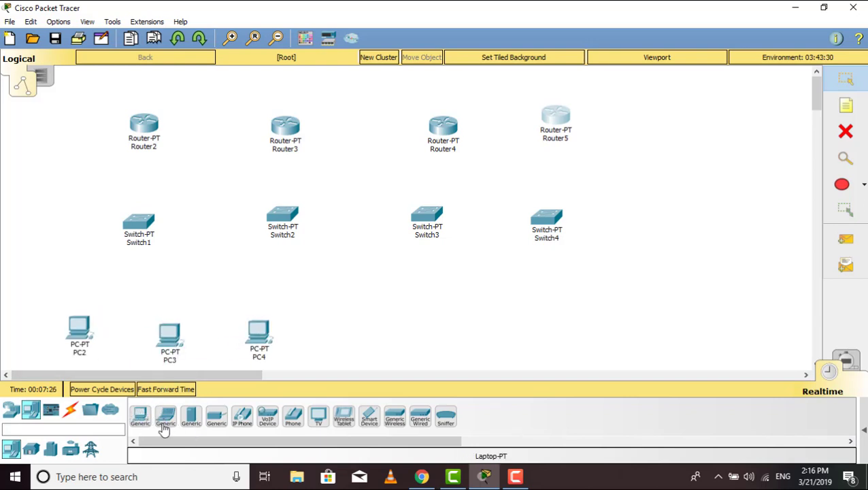
drag(140, 415, 318, 321)
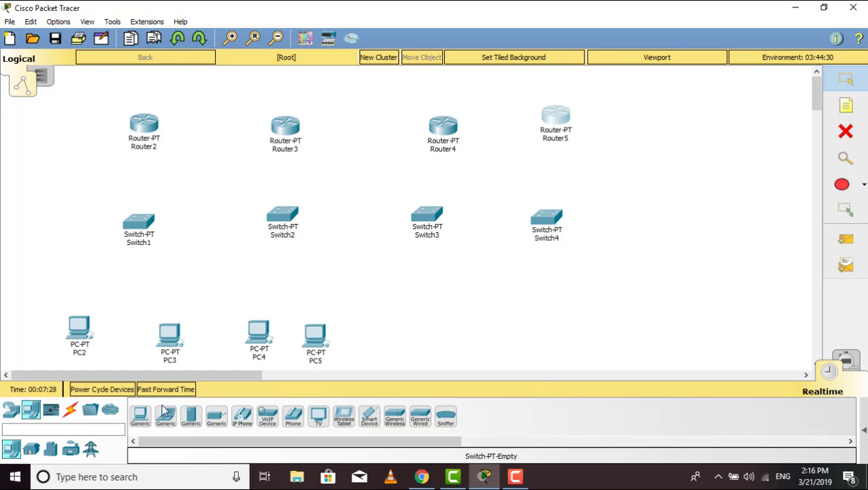
drag(164, 412, 392, 334)
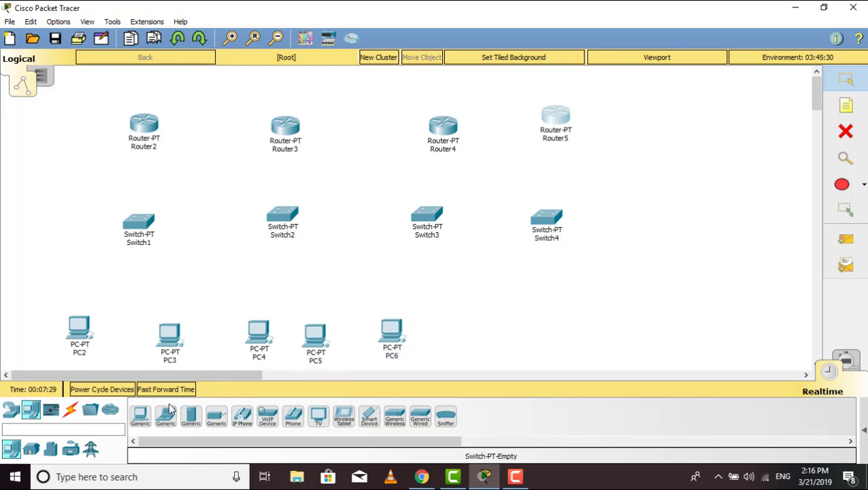
drag(143, 418, 409, 347)
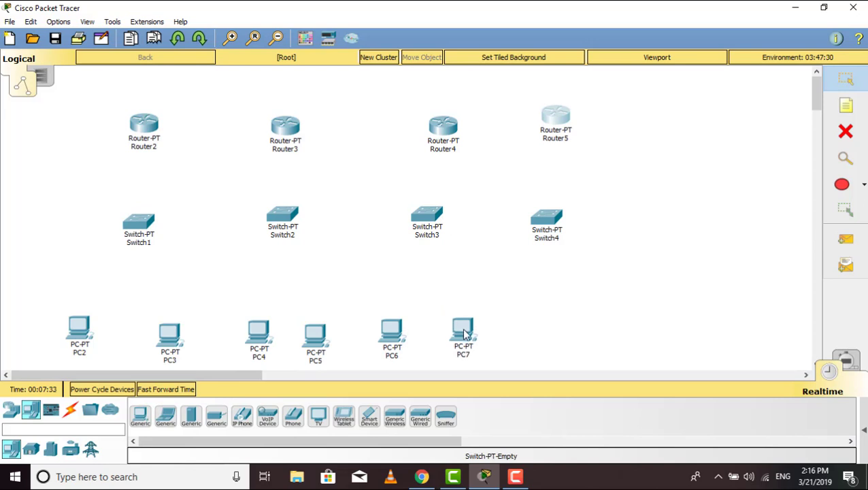
mouse_move(464, 334)
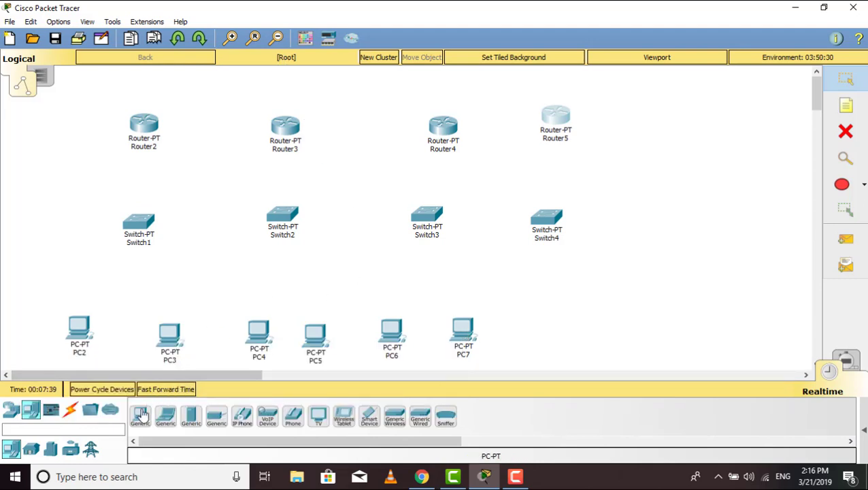
drag(141, 416, 403, 363)
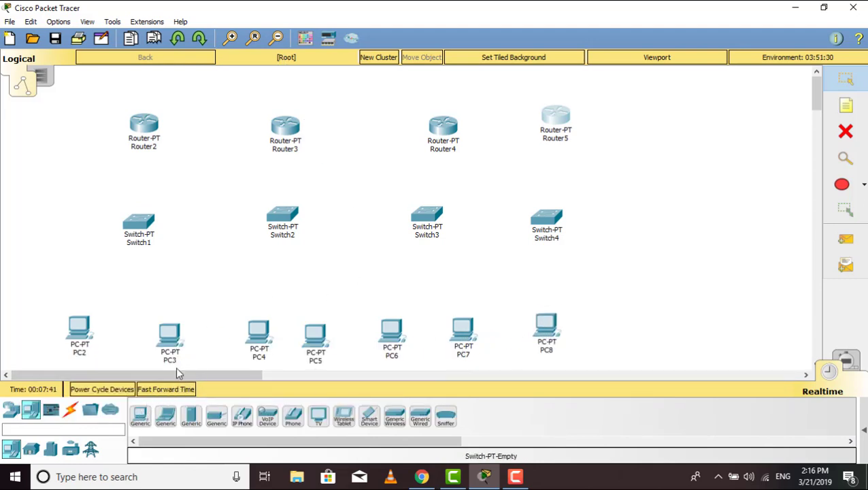
drag(140, 416, 627, 317)
Cable PC2 and PC3 to Switch1, and PC4 and PC5 to Switch2, using automatic cables
click(70, 409)
click(140, 416)
click(83, 335)
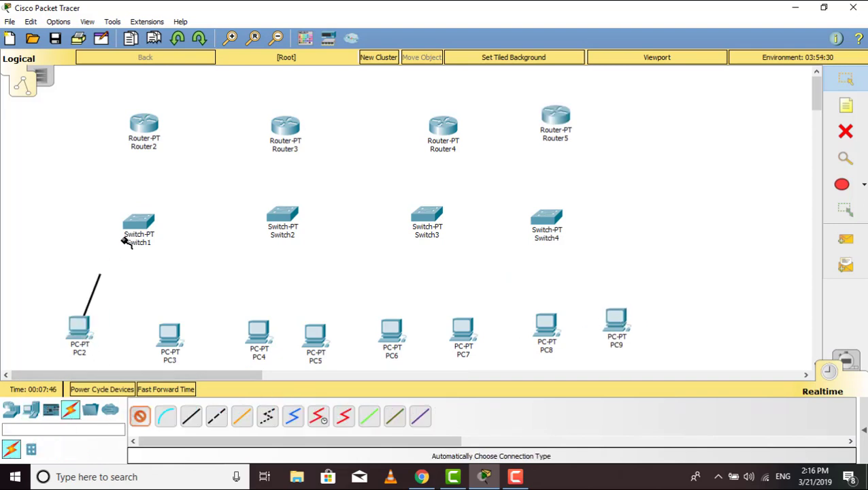
click(129, 235)
click(140, 416)
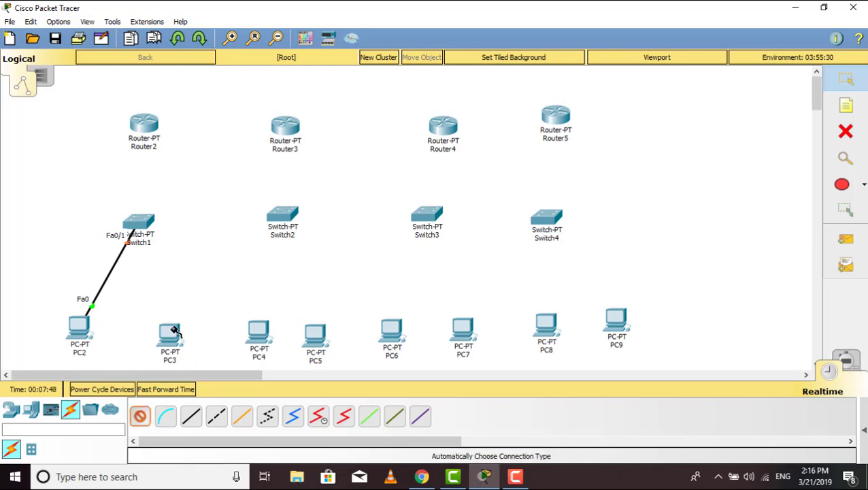
click(170, 332)
click(152, 224)
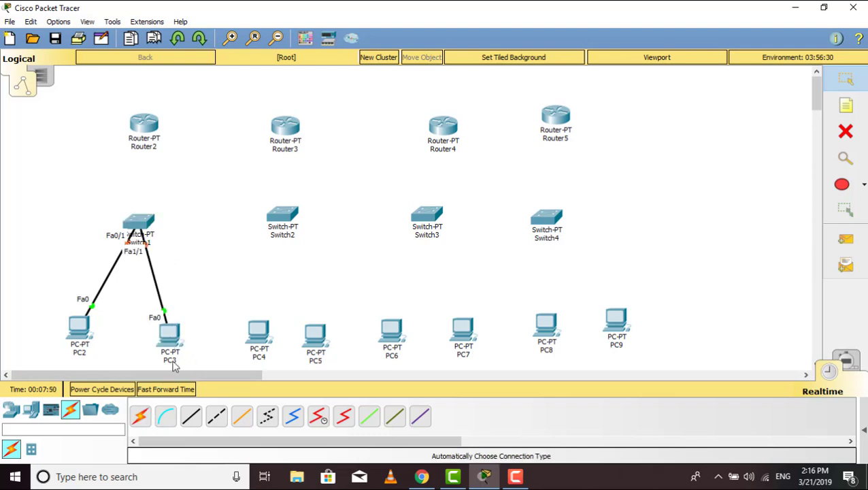
click(141, 416)
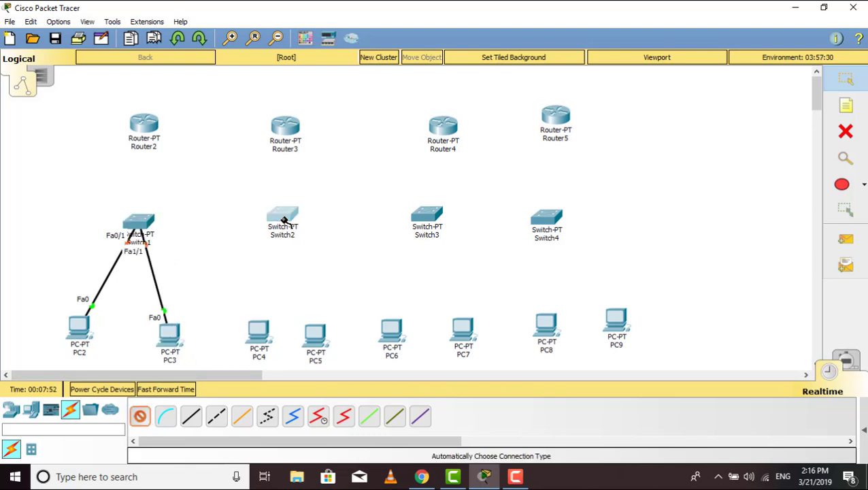
click(283, 216)
click(259, 331)
click(140, 414)
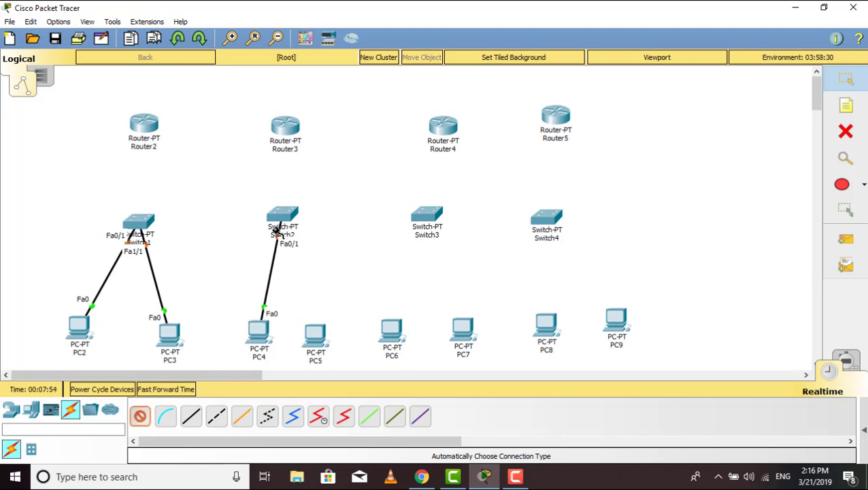
click(318, 334)
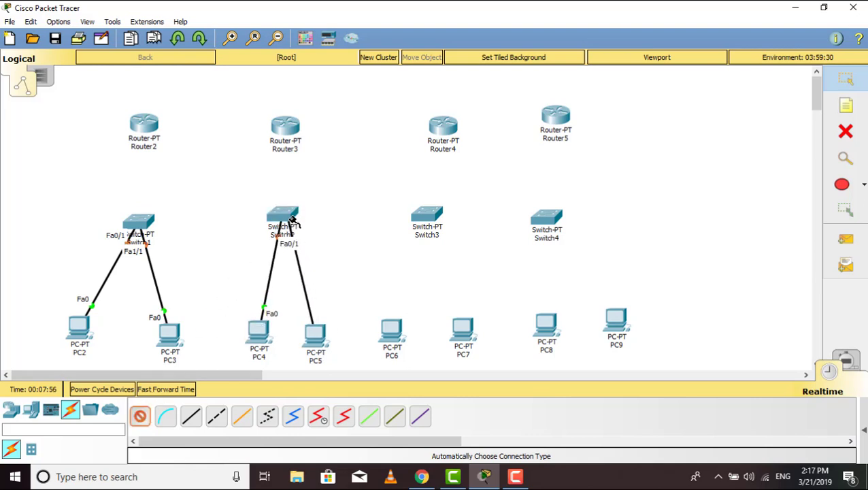
click(285, 219)
Cable PC6 and PC7 to Switch3, and PC8 and PC9 to Switch4
click(140, 417)
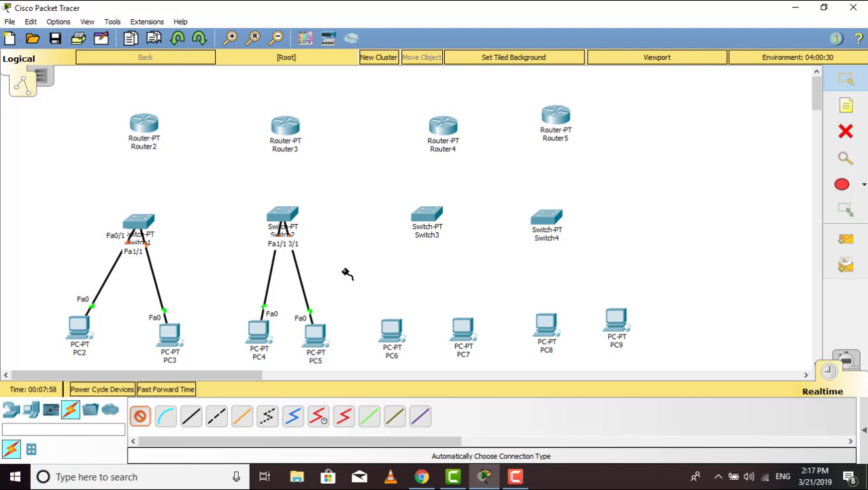
click(425, 221)
click(391, 332)
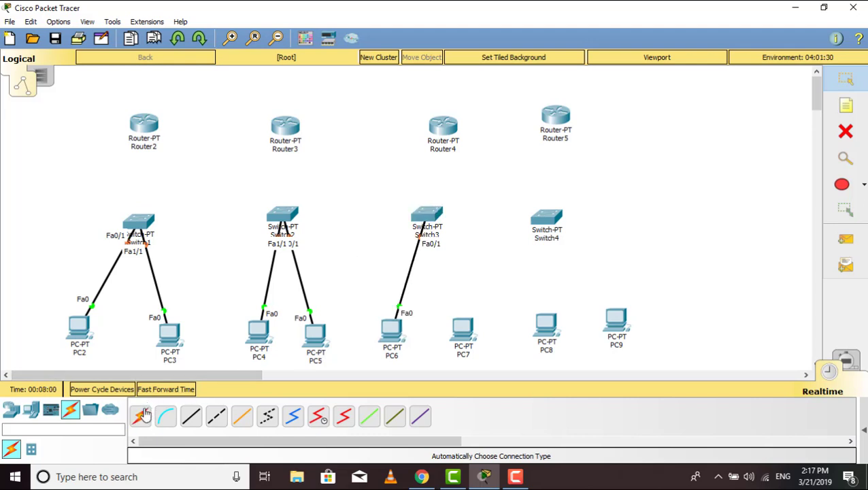
click(142, 416)
click(427, 215)
click(462, 332)
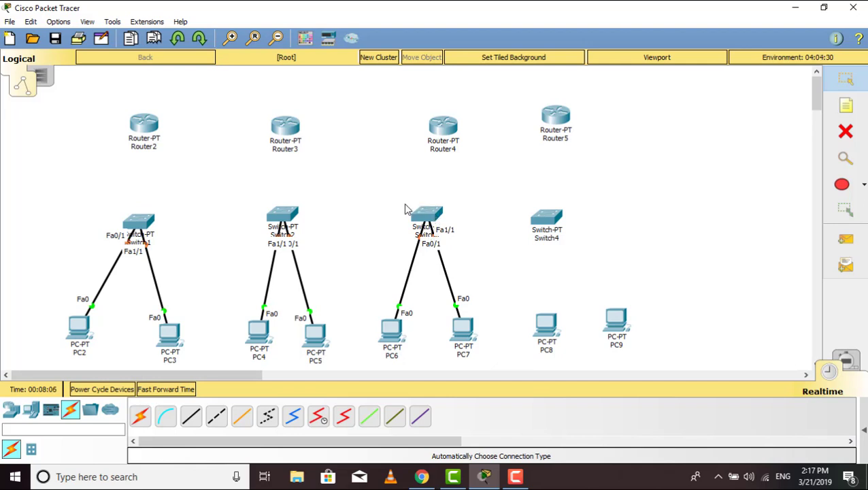
click(140, 416)
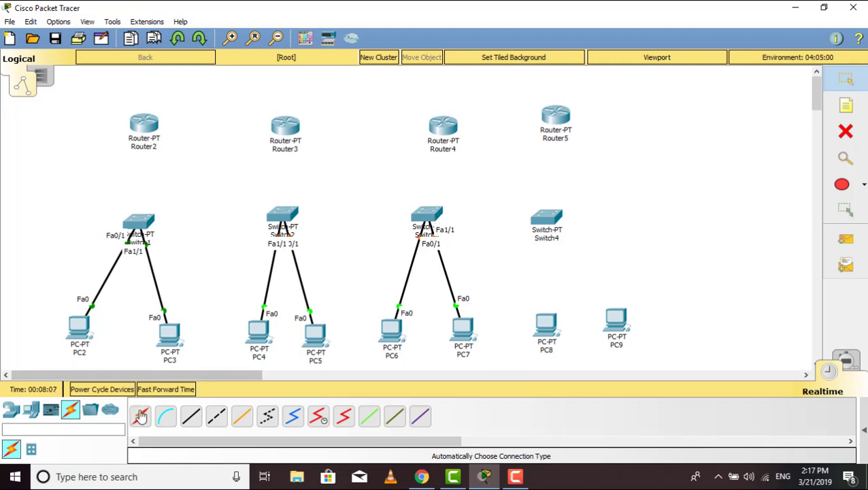
click(551, 331)
click(541, 221)
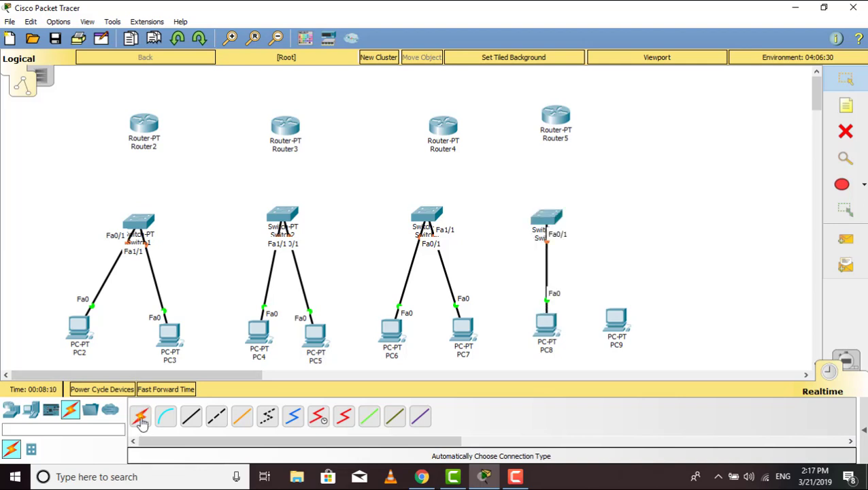
click(141, 419)
click(544, 221)
click(616, 321)
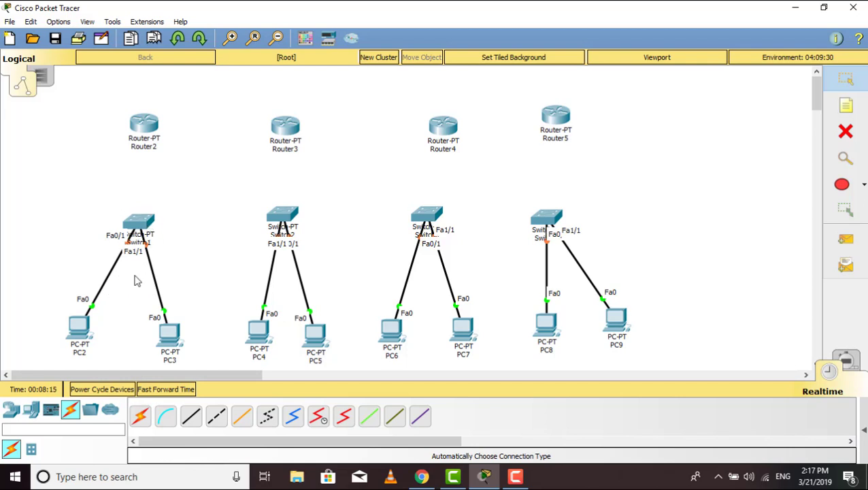
Link Router2–Router5 to Switch1–Switch4 respectively with automatic cables
click(139, 416)
click(143, 217)
click(144, 126)
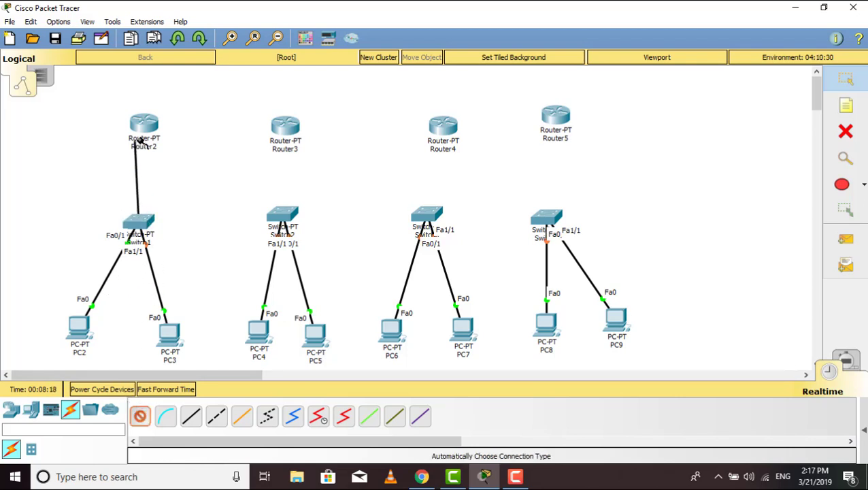
click(140, 416)
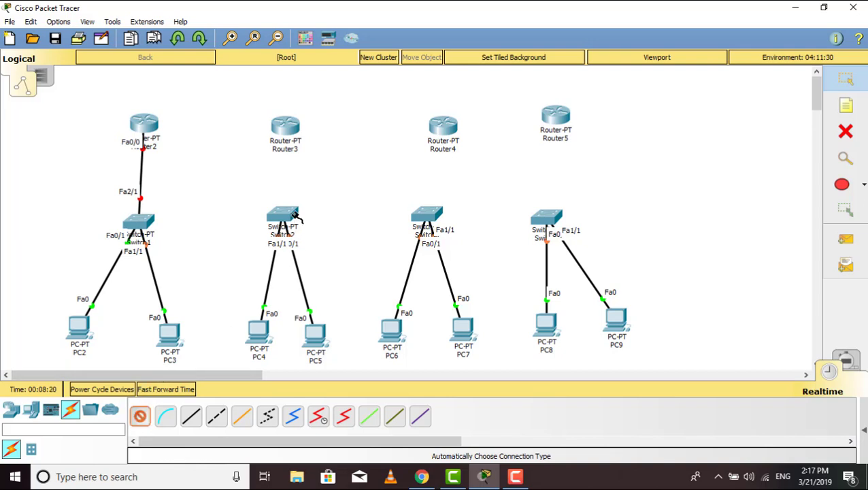
click(291, 213)
click(294, 127)
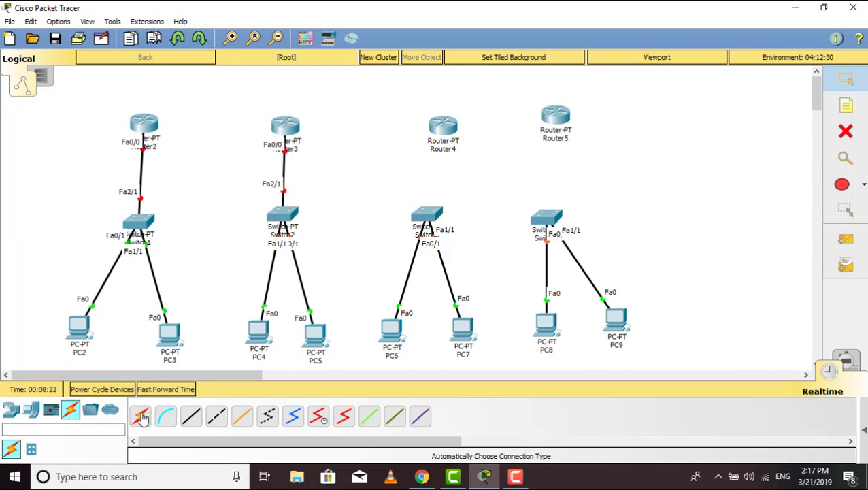
click(139, 416)
click(429, 205)
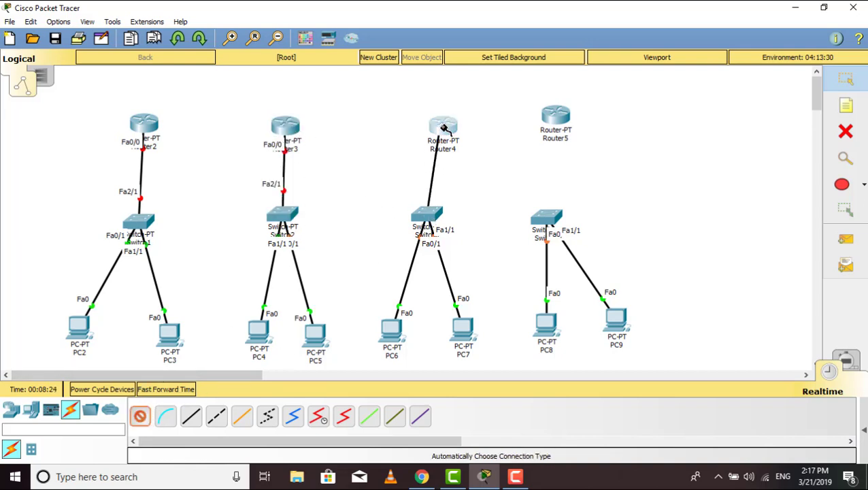
click(444, 122)
click(139, 416)
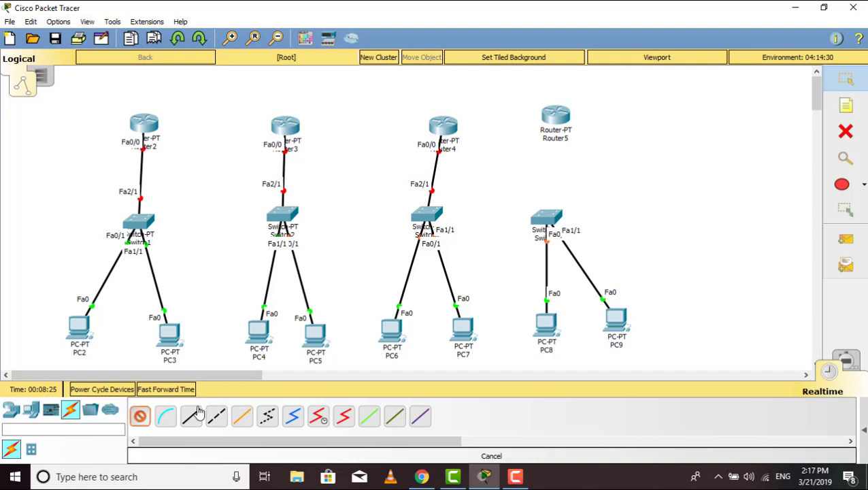
click(551, 220)
click(567, 121)
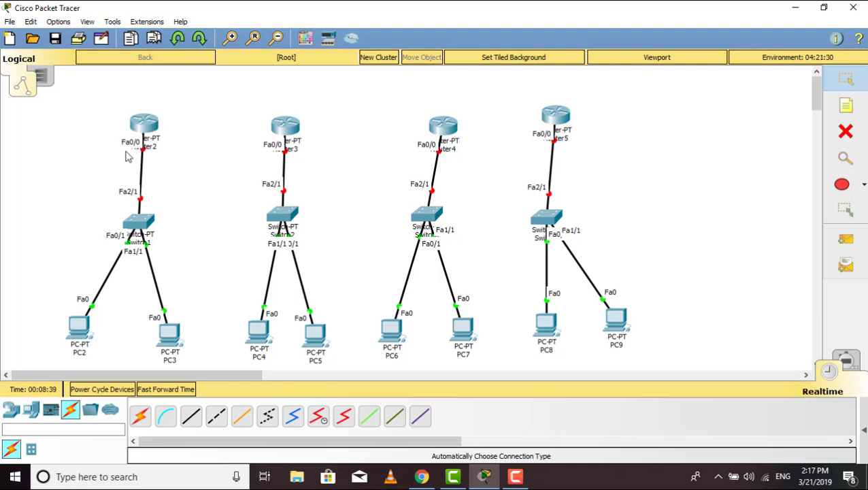
Turn on Router2's FastEthernet0/0 port with IP 10.0.0.1 and mask 255.0.0.0
click(146, 123)
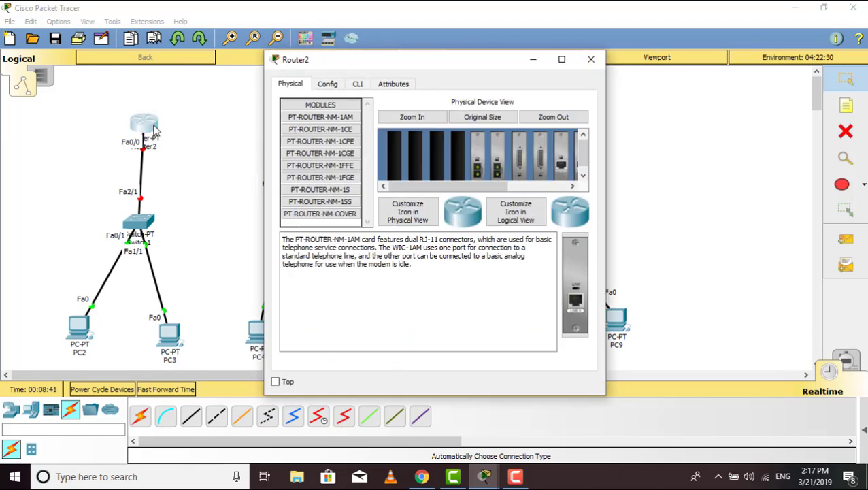
click(328, 83)
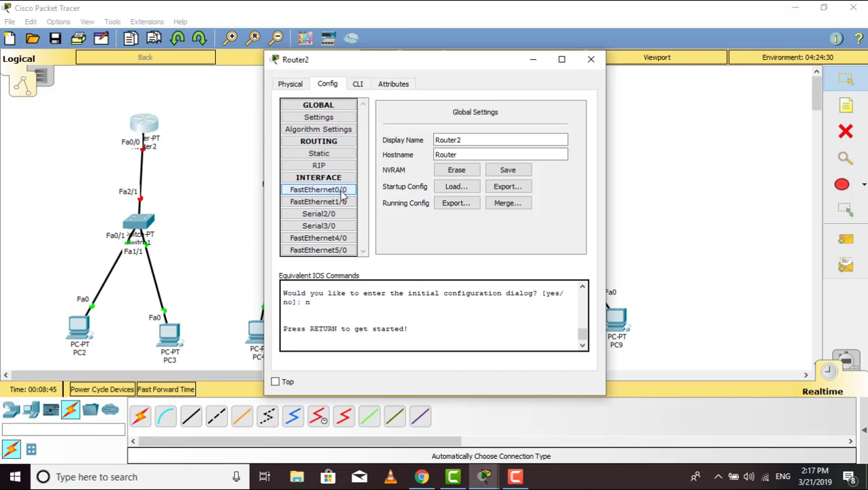
click(319, 189)
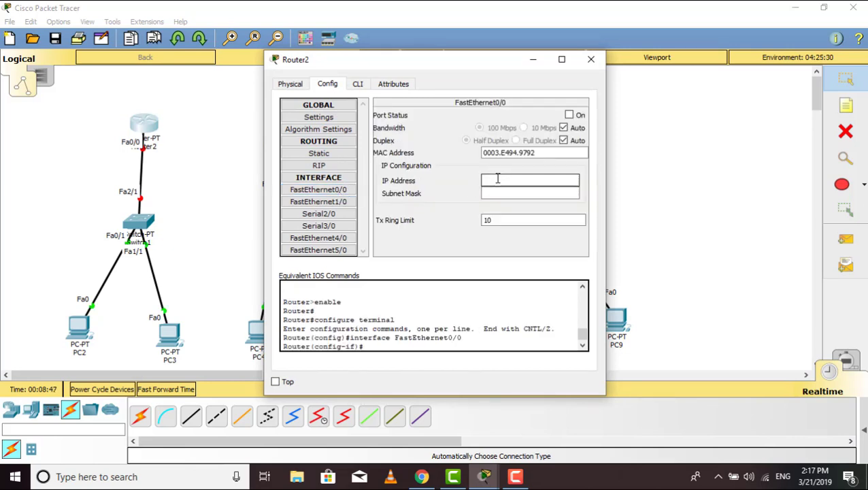
click(570, 116)
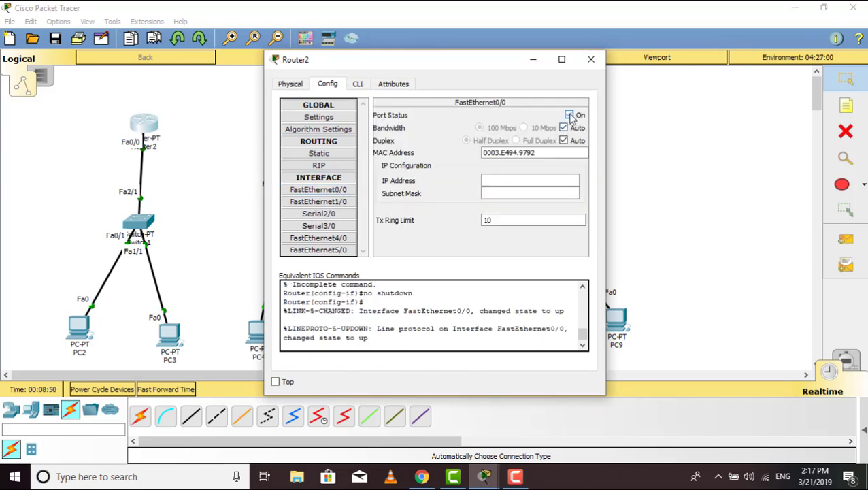
click(527, 177)
text(10.0.0.1)
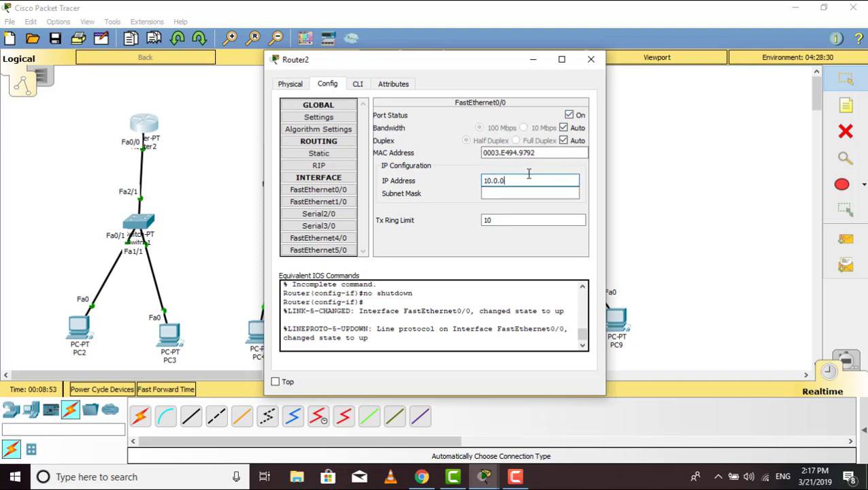
click(502, 194)
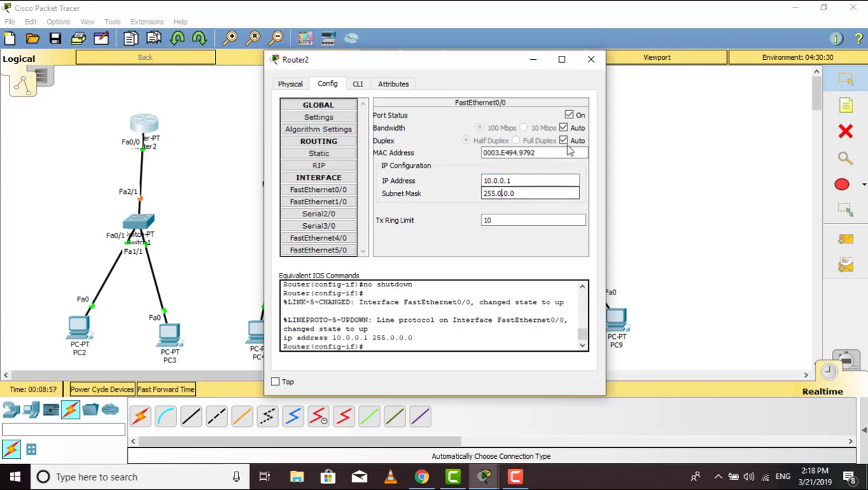
click(591, 61)
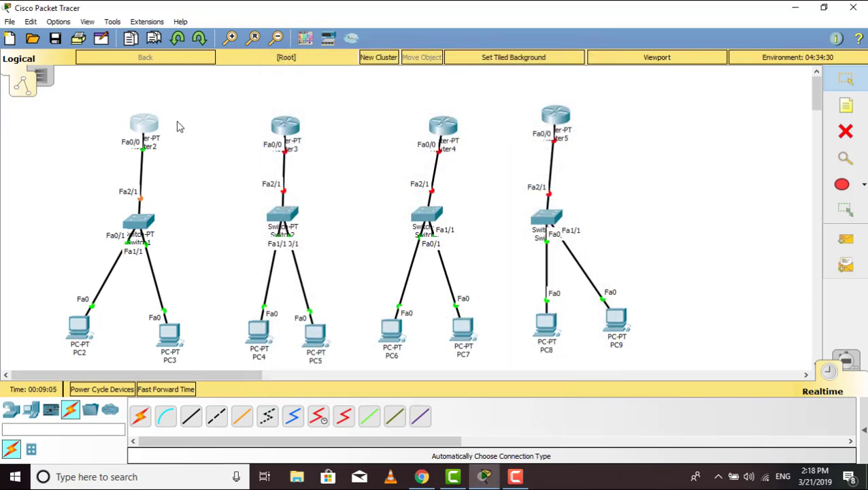
Configure PC2 with IP 10.0.0.2, mask 255.0.0.0 and gateway 10.0.0.1
click(76, 334)
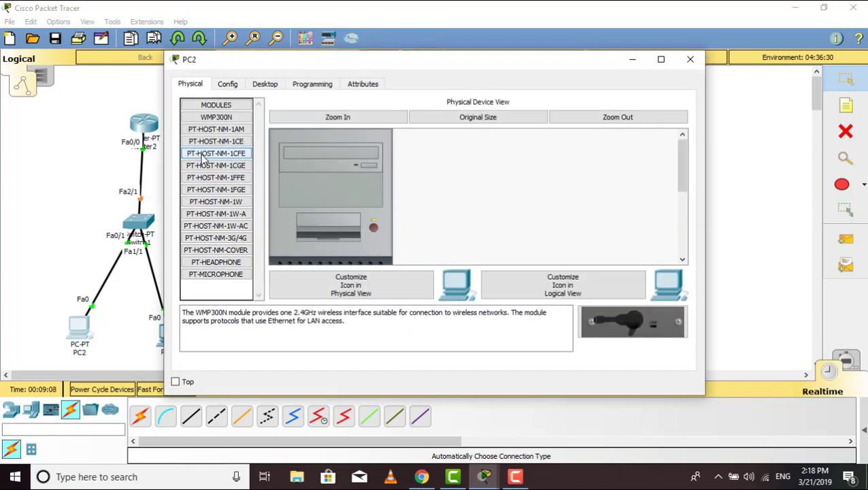
click(265, 85)
click(230, 136)
click(360, 155)
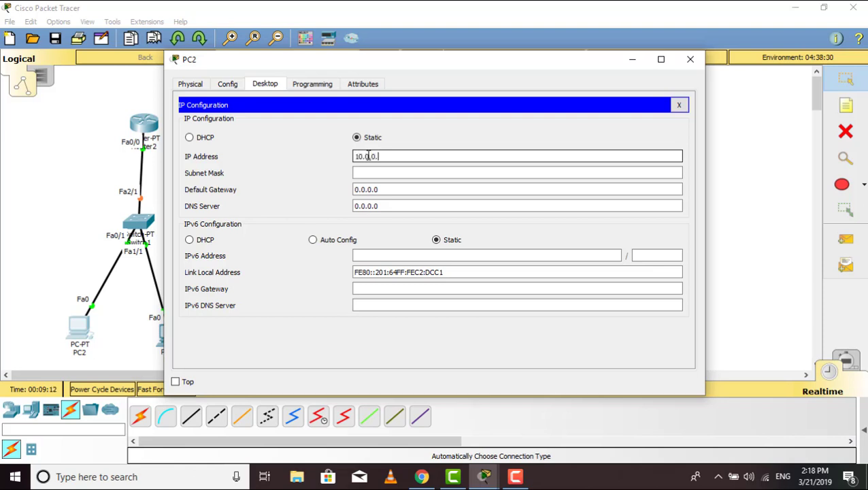
click(382, 172)
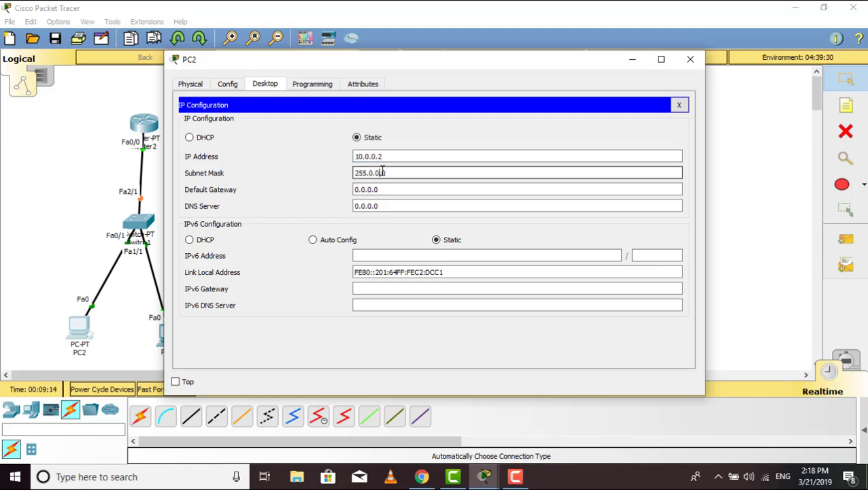
click(354, 191)
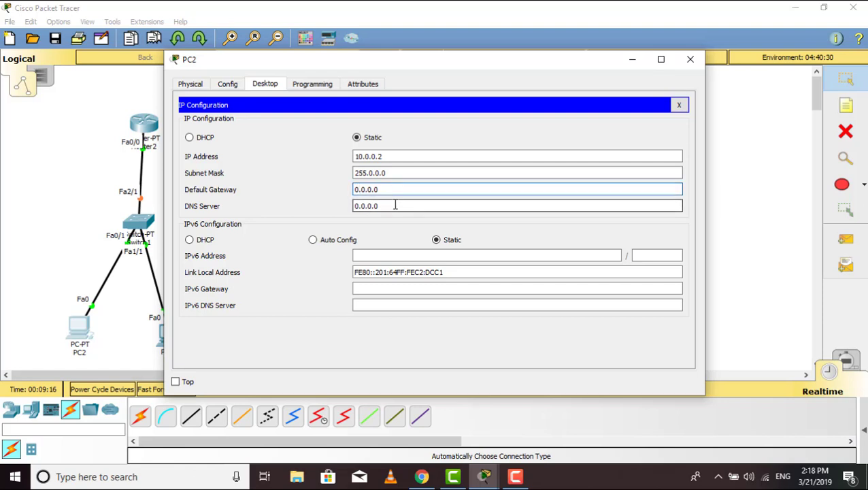
text(1)
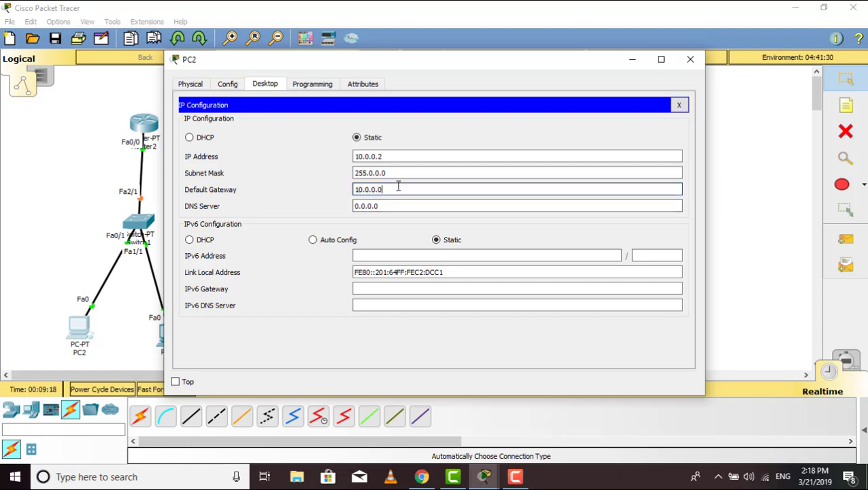
text(1)
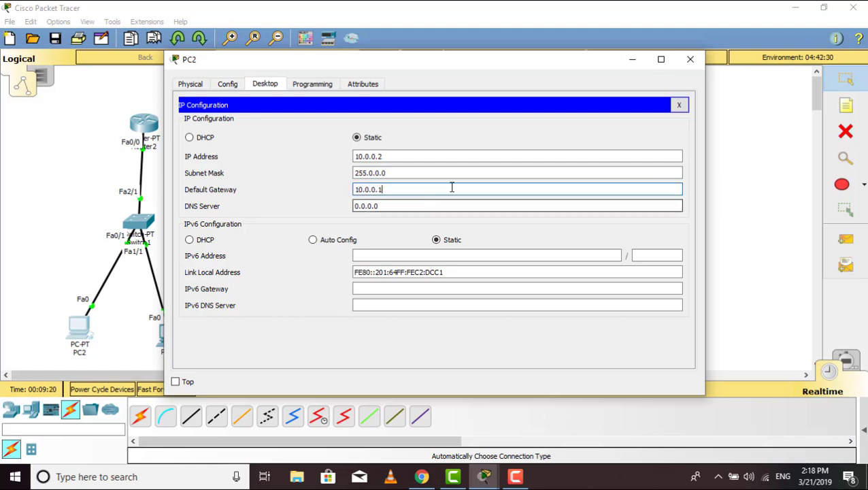
click(690, 59)
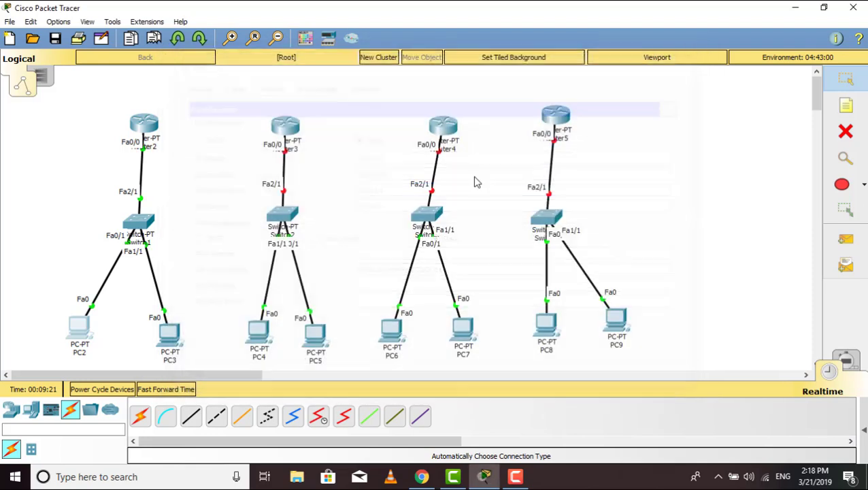
Configure PC3 with IP 10.0.0.3, mask 255.0.0.0 and gateway 10.0.0.1
click(168, 336)
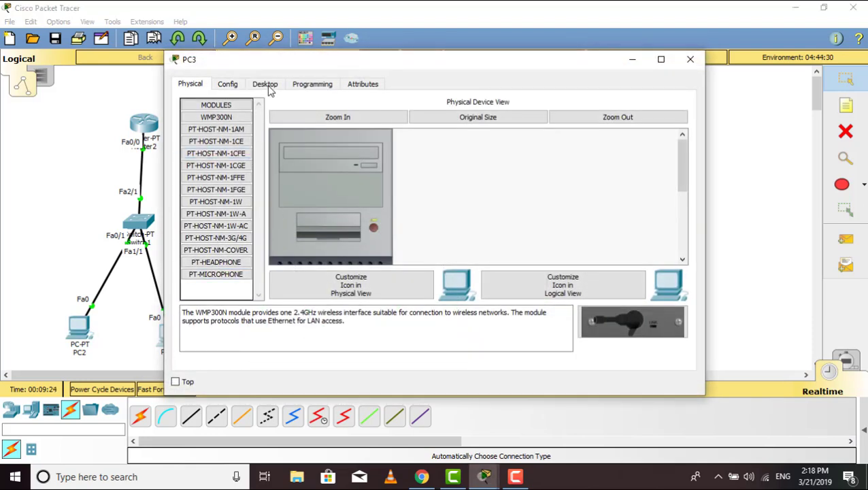
click(265, 84)
click(227, 139)
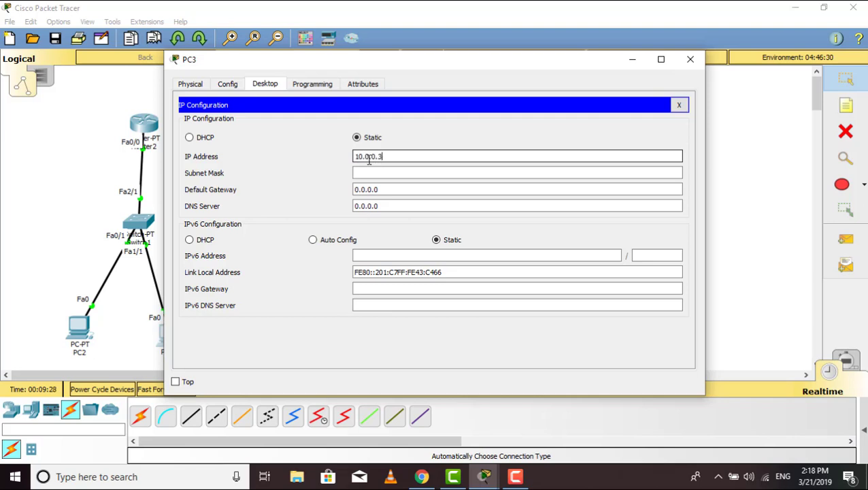
click(353, 191)
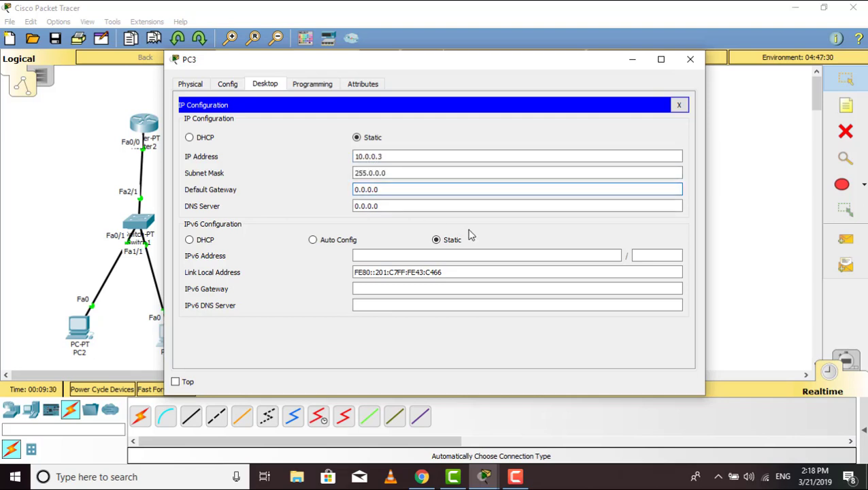
text(1)
click(419, 190)
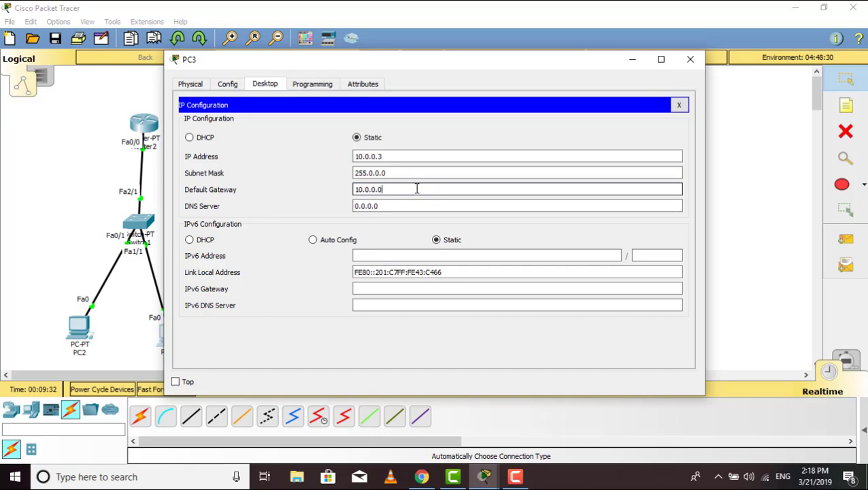
click(690, 59)
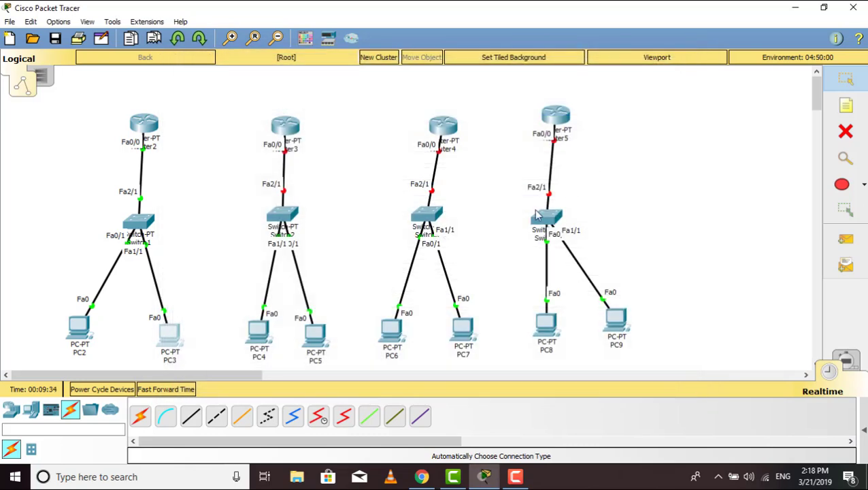
Send two simple PDUs from Router2 to PC3
click(864, 429)
click(846, 239)
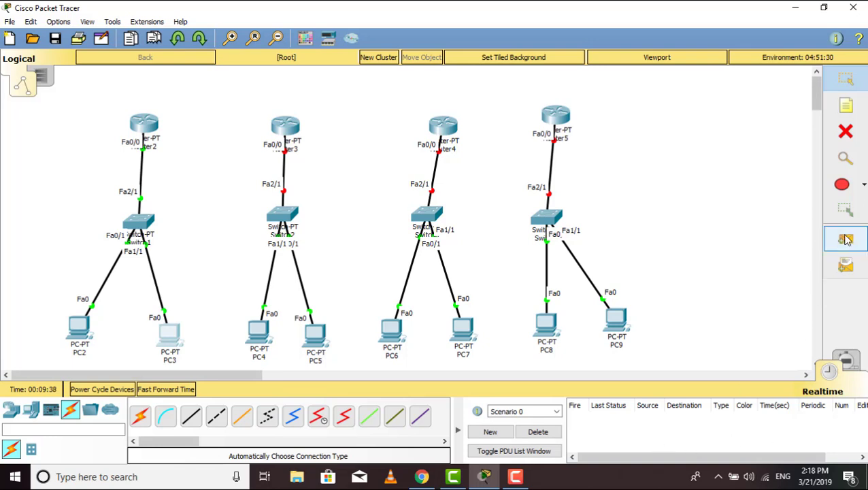
click(140, 124)
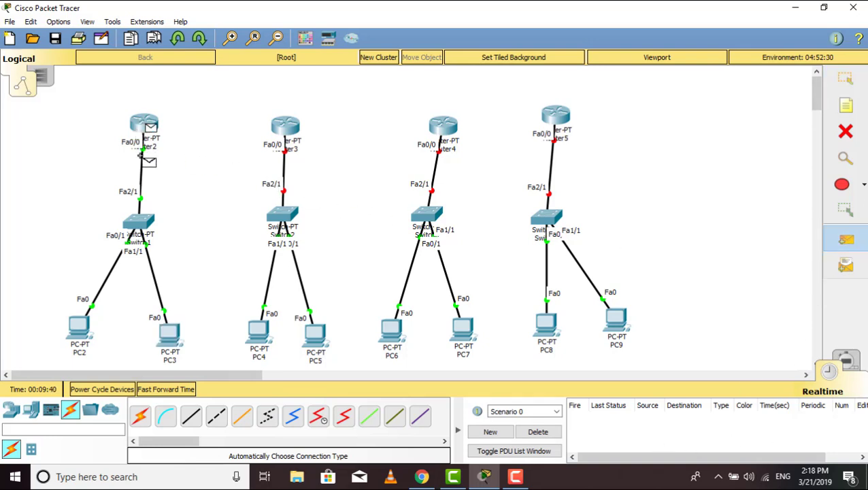
click(167, 332)
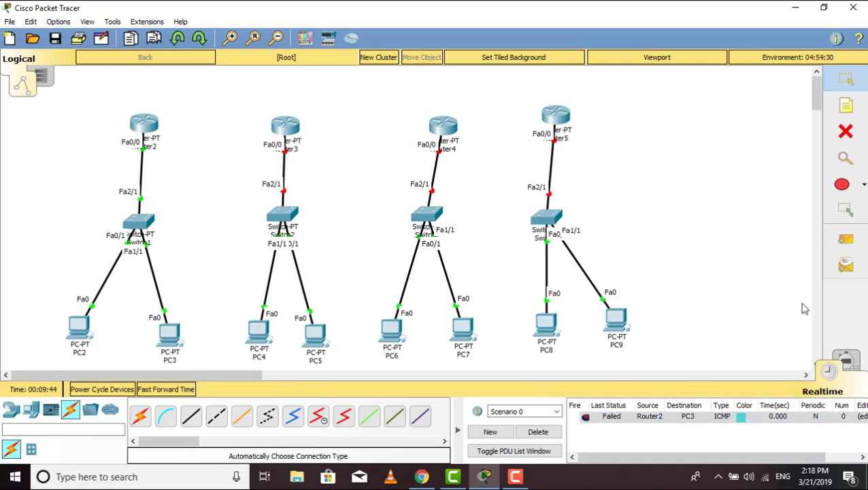
click(846, 239)
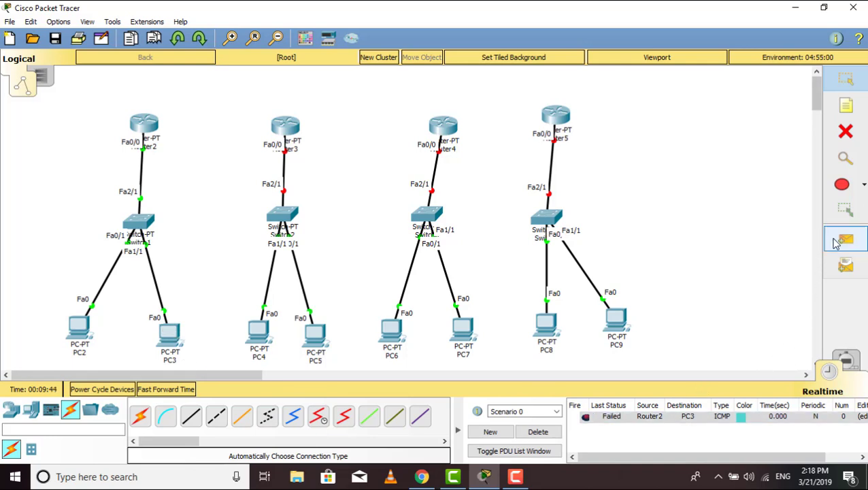
click(139, 128)
click(169, 333)
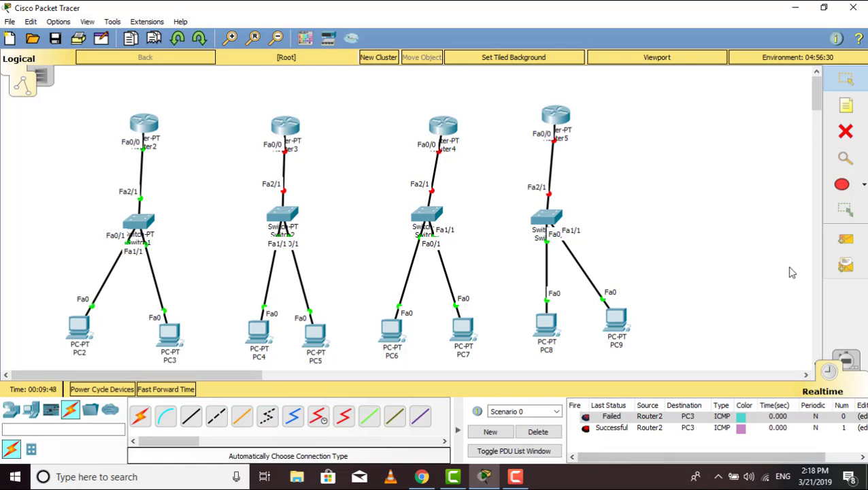
Send PDUs from PC2 to Router2 and PC3 to PC2, then delete all PDUs
click(846, 239)
click(79, 327)
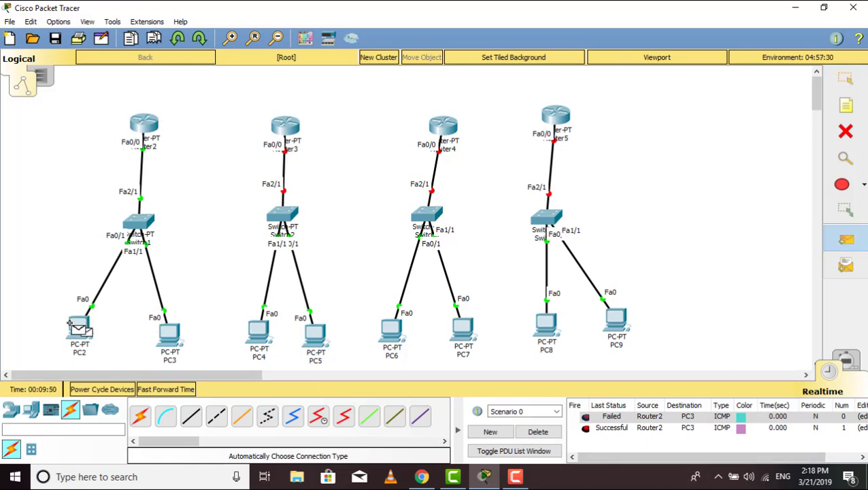
click(143, 123)
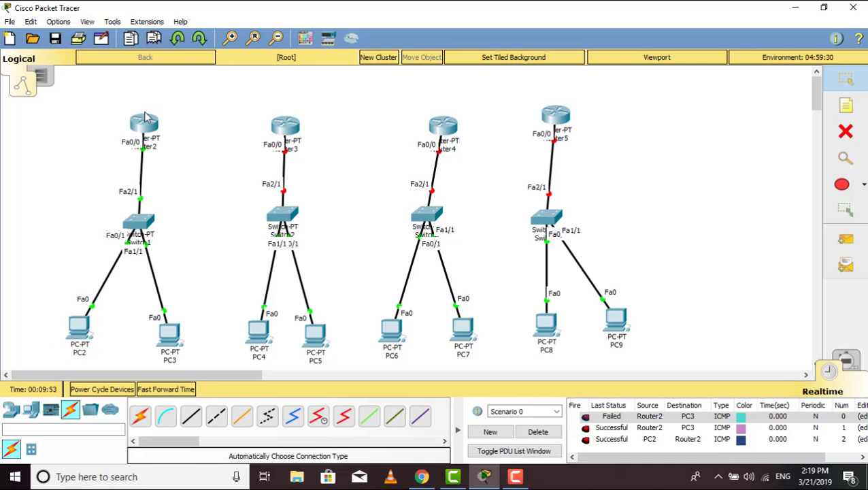
click(847, 241)
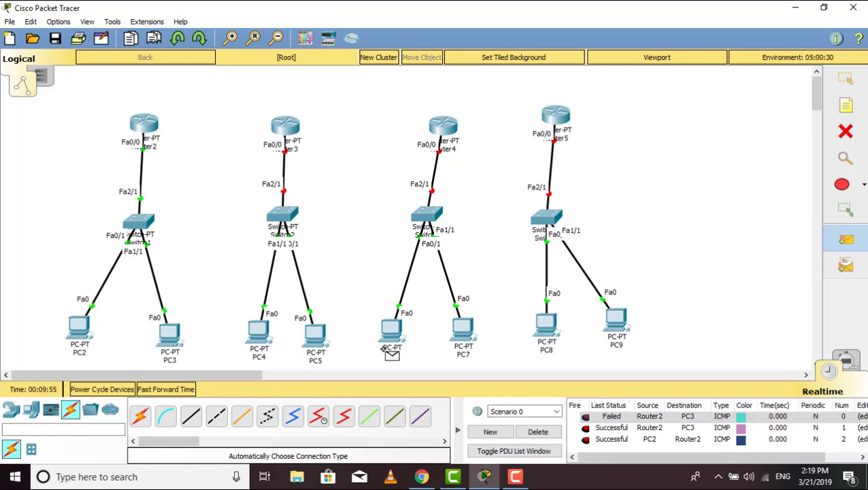
click(169, 334)
click(69, 319)
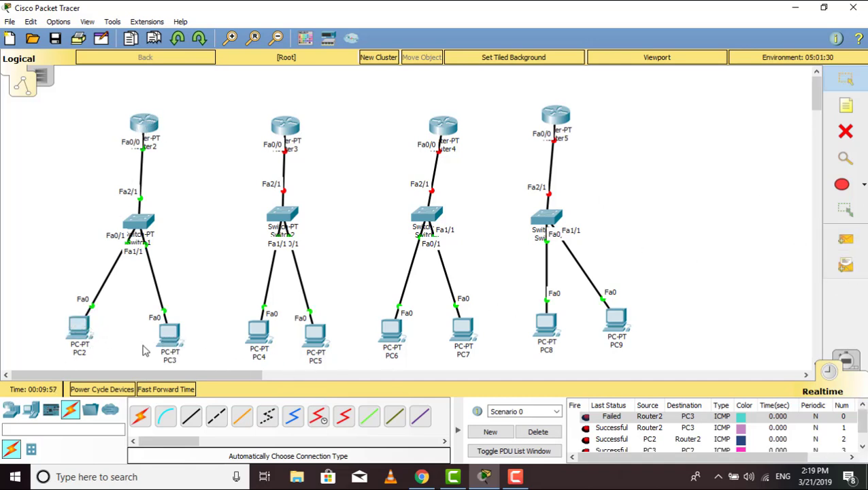
click(538, 432)
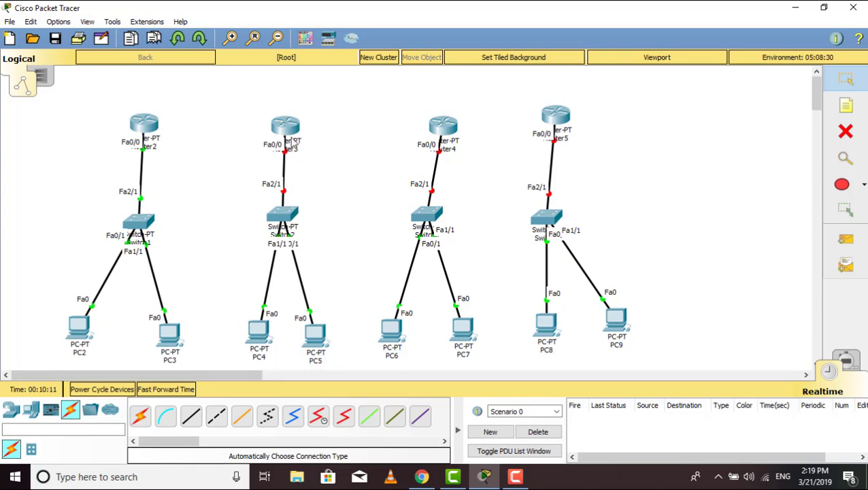
Bring up the FastEthernet0/0 interface settings in Router3's Config tab
click(285, 127)
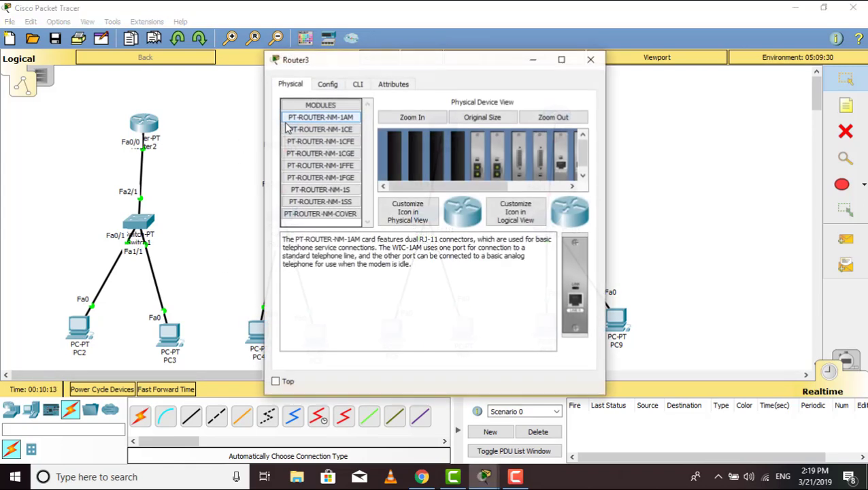
click(327, 84)
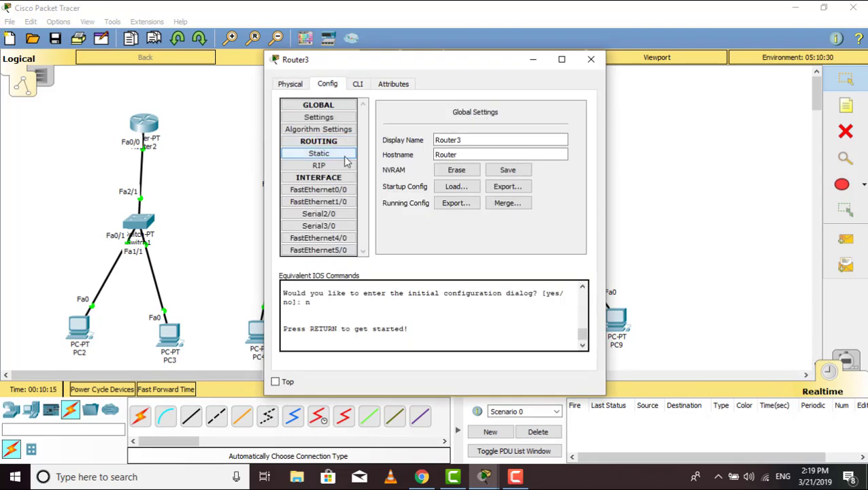
drag(401, 54, 672, 116)
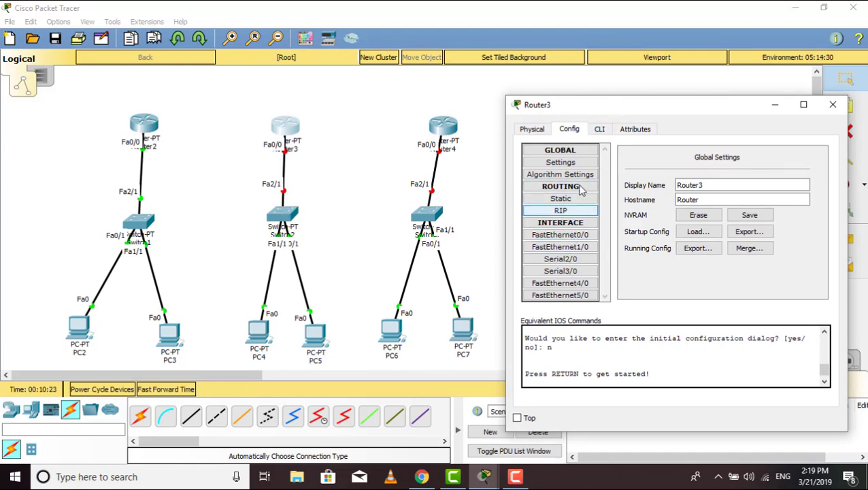
drag(620, 109, 534, 83)
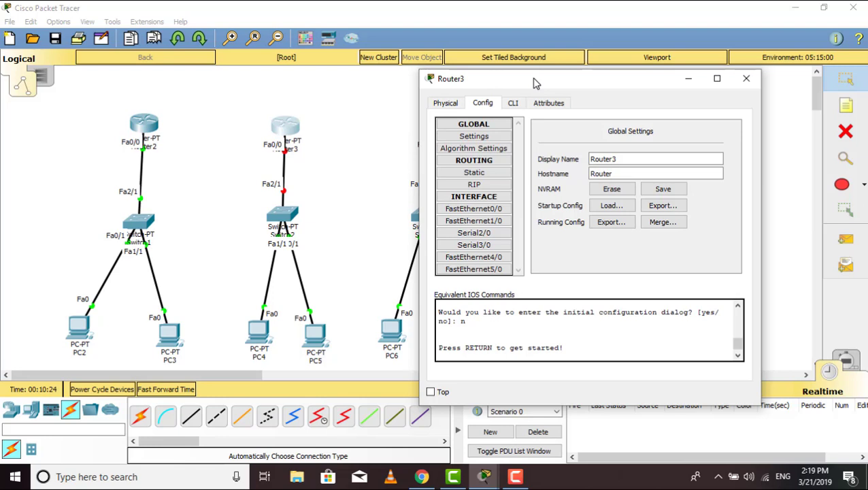
click(489, 197)
click(490, 161)
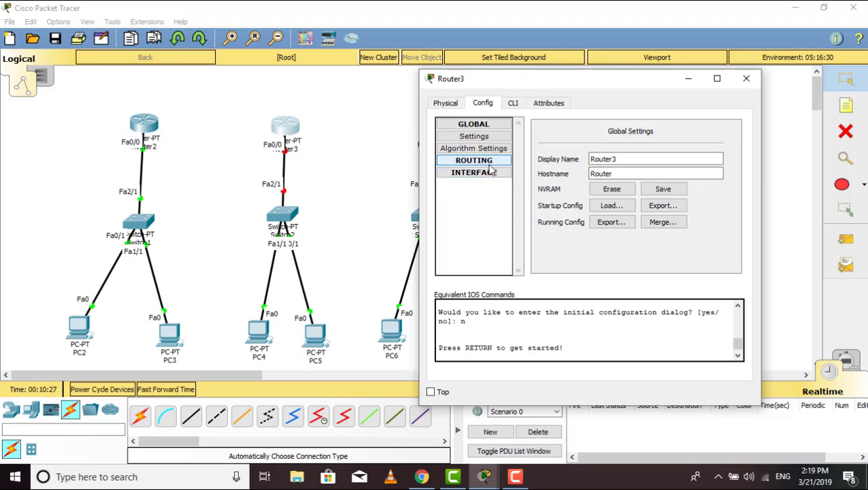
click(477, 148)
click(474, 161)
click(487, 197)
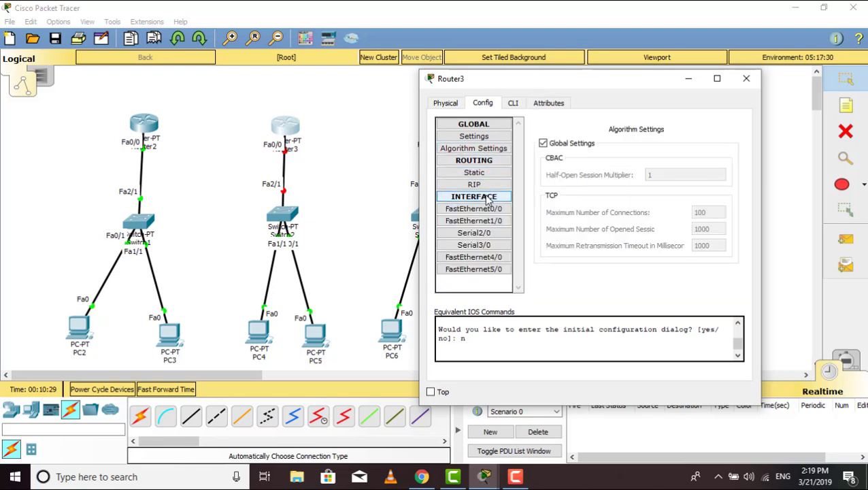
click(485, 209)
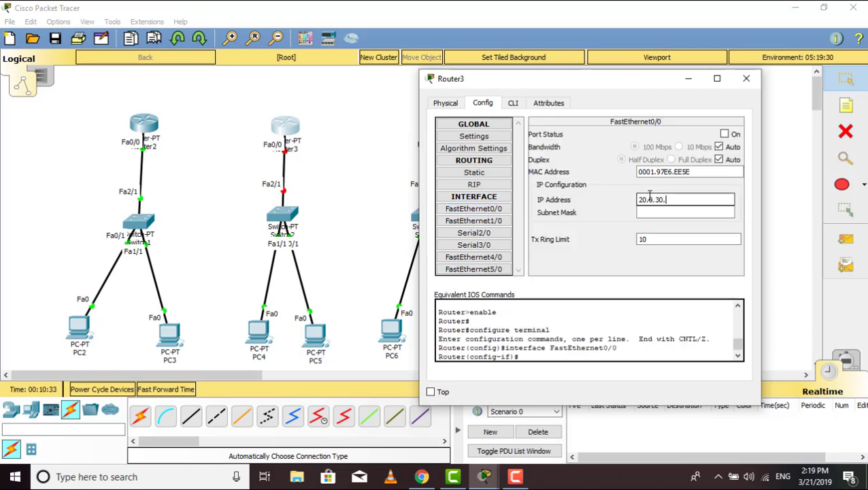
Set Router3's Fa0/0 address to 20.0.0.1 (mask 255.0.0.0) and switch the port on
key(BackSpace)
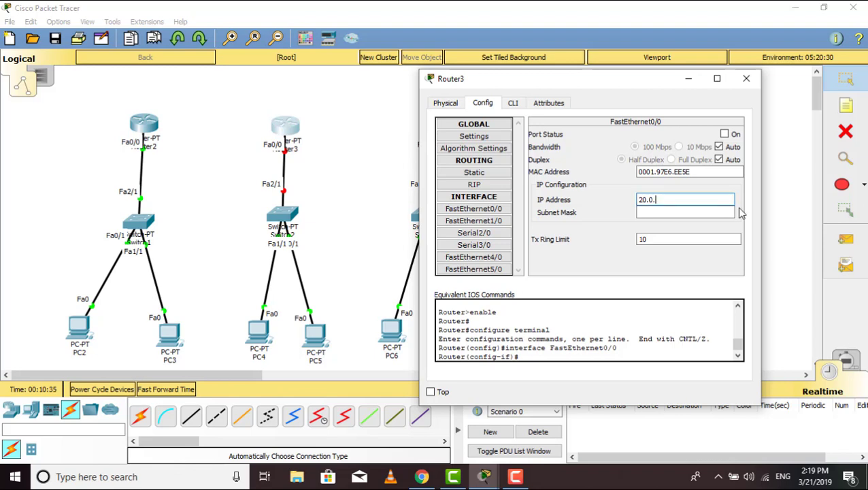
click(725, 134)
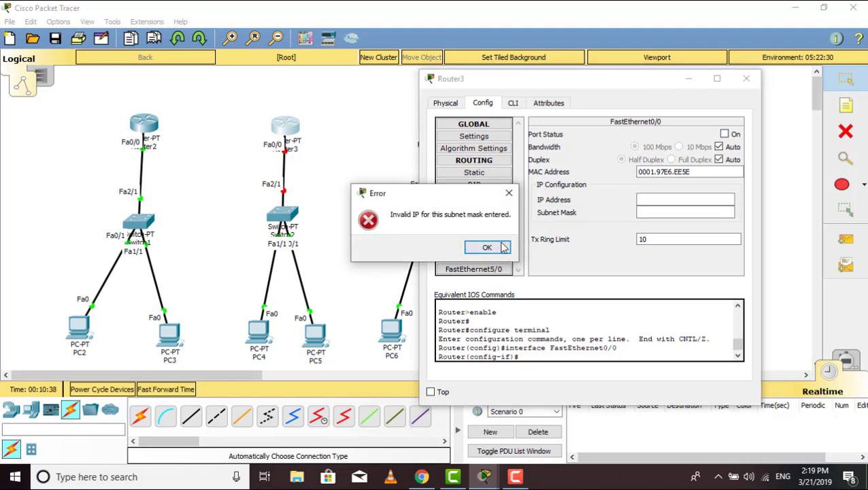
click(496, 247)
click(662, 200)
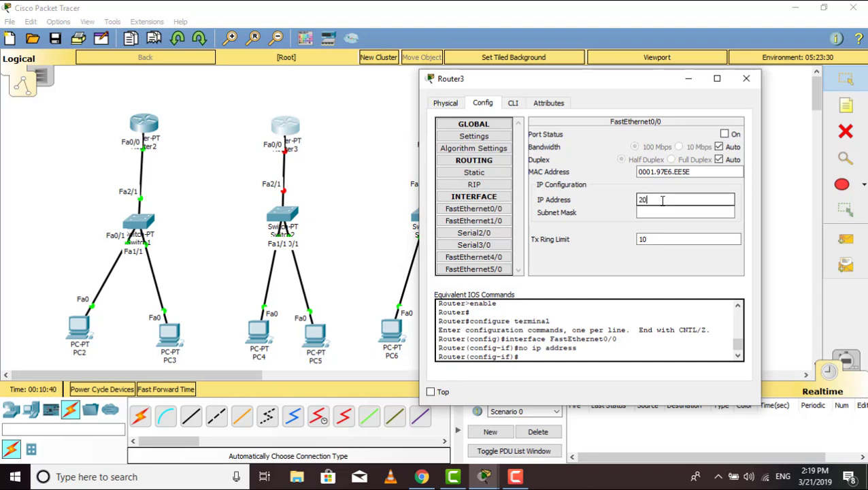
text(20.0.0.1)
key(Tab)
click(724, 134)
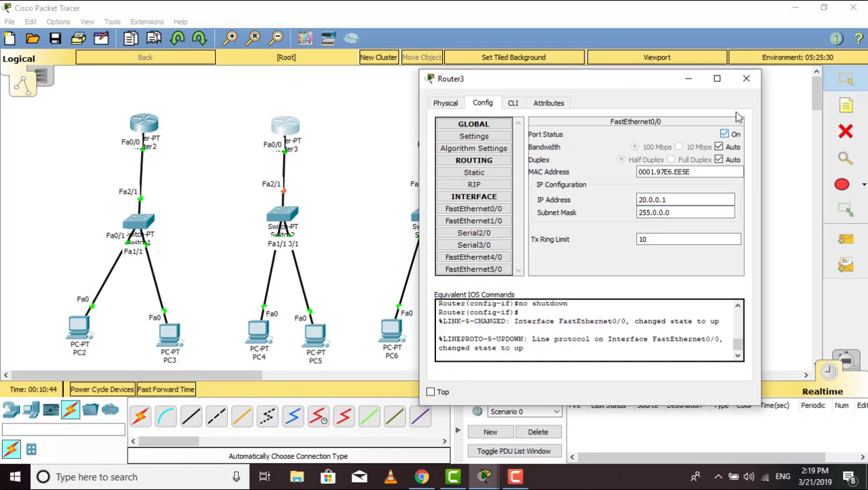
click(746, 78)
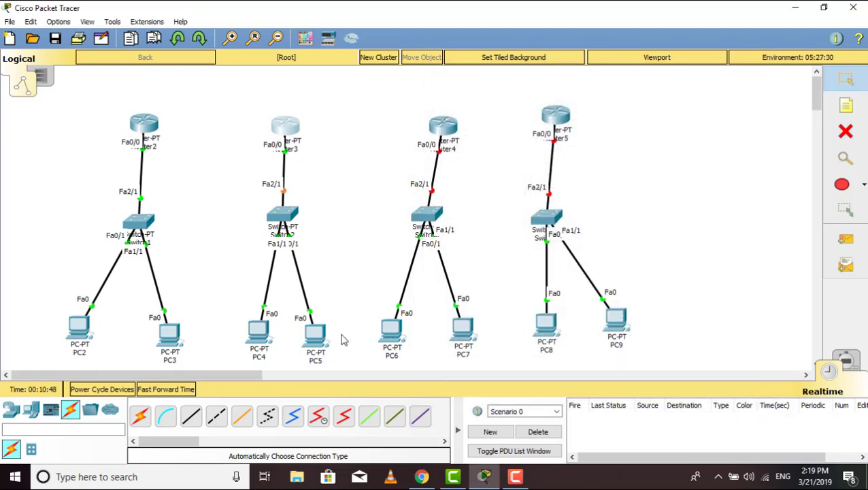
Give PC4 static IP 20.0.0.2, mask 255.0.0.0 and default gateway 20.0.0.1
click(258, 331)
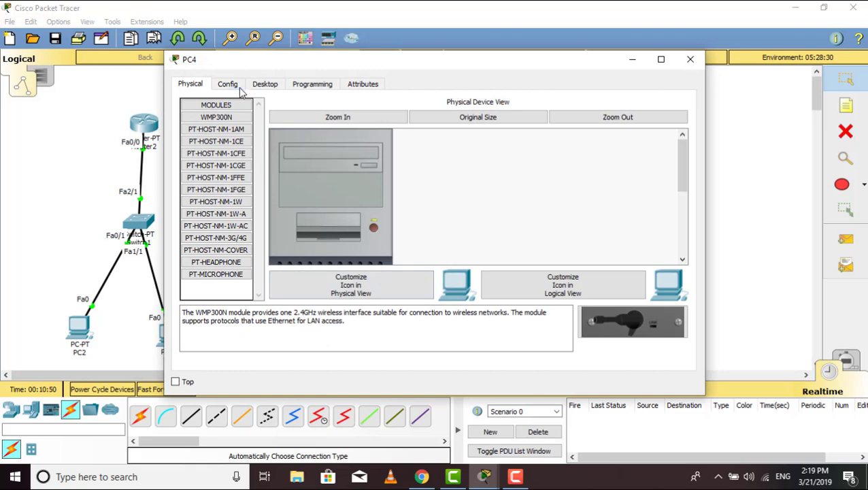
click(237, 87)
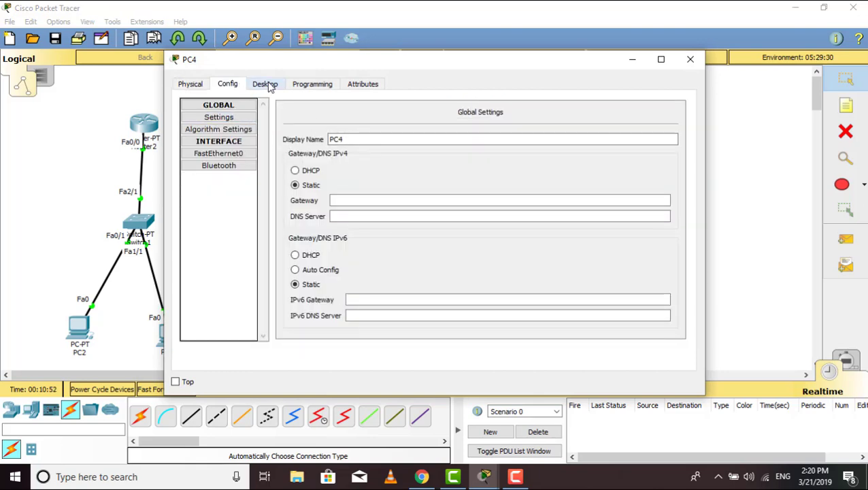
click(270, 86)
click(234, 131)
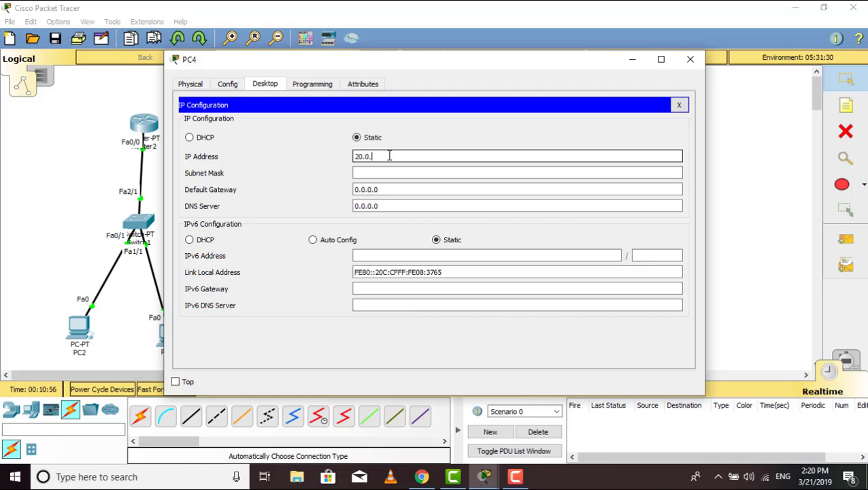
click(370, 189)
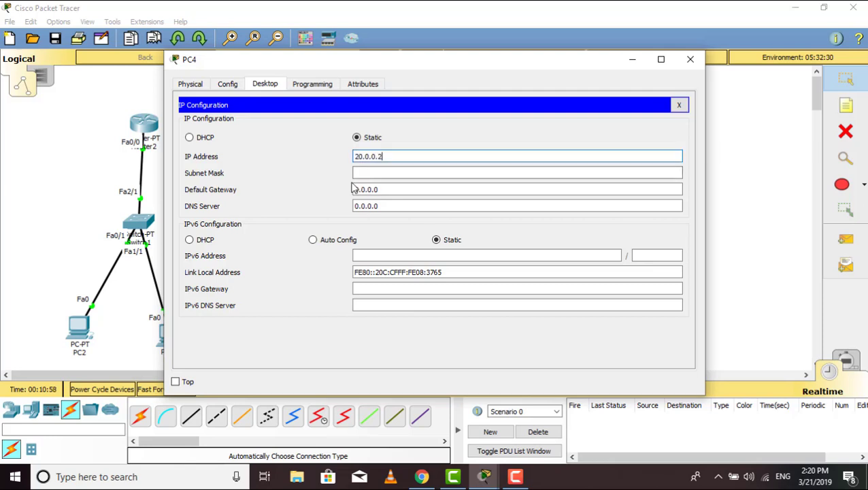
text(2)
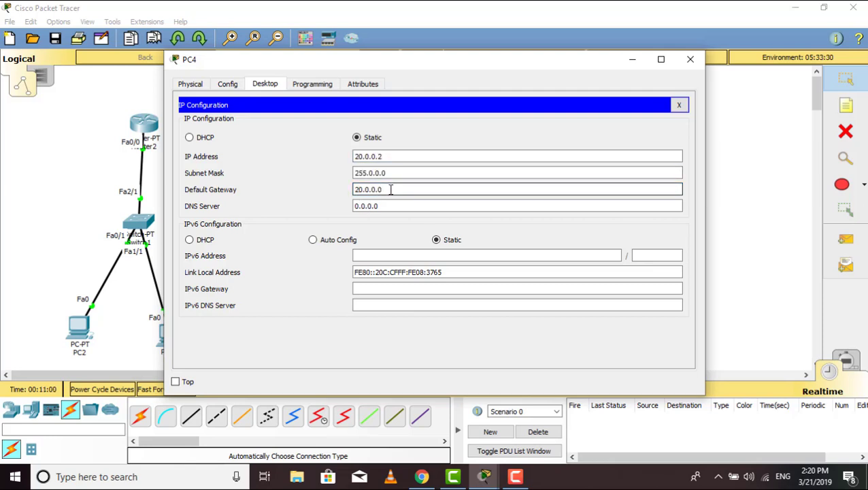
text(1)
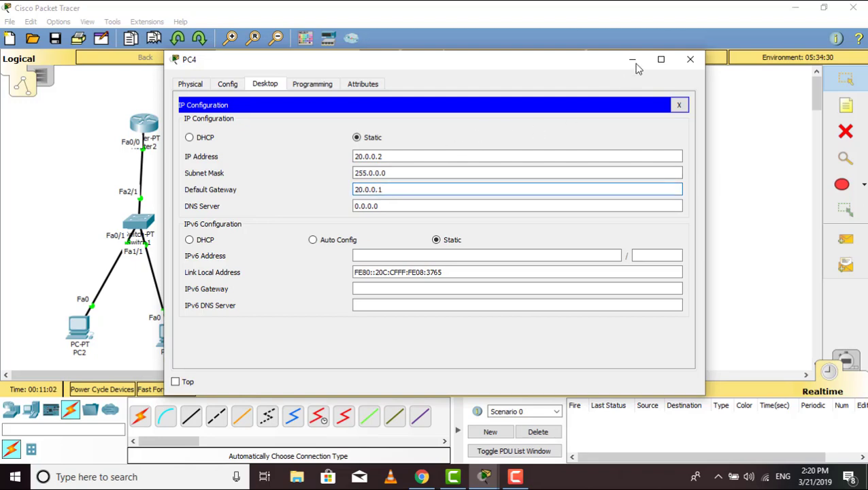
click(690, 59)
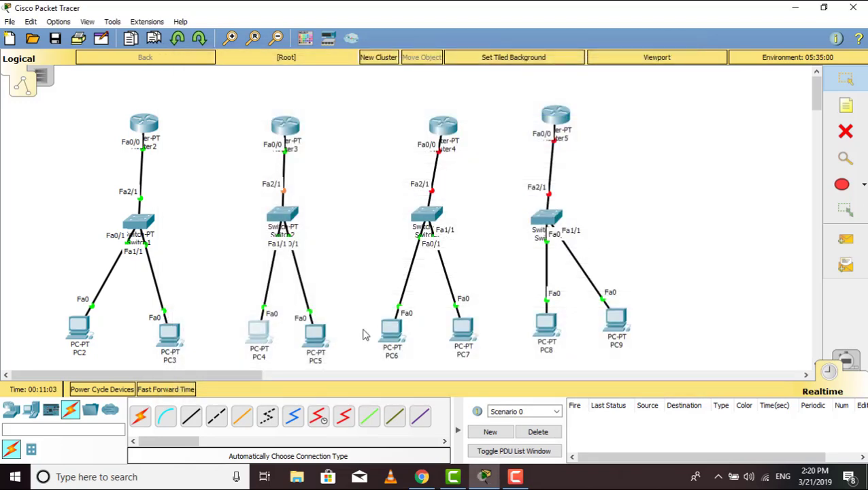
Give PC5 static IP 20.0.0.3, mask 255.0.0.0 and a 20.0.0.x default gateway
click(315, 342)
click(260, 87)
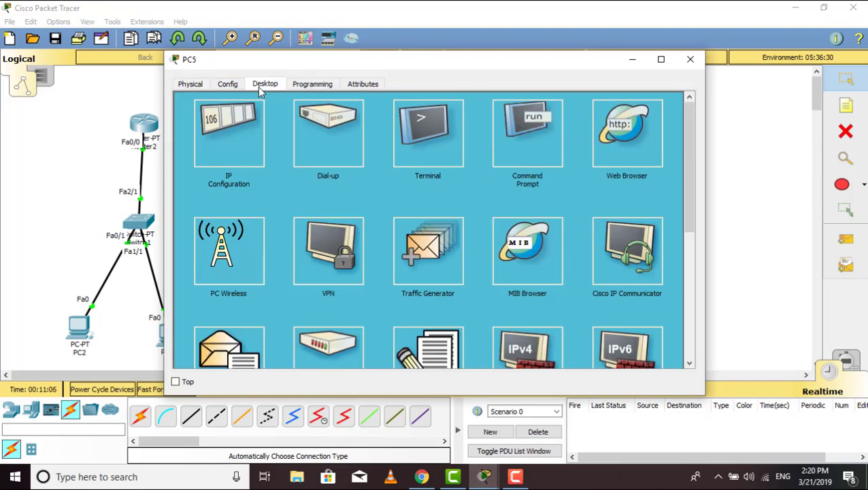
click(225, 143)
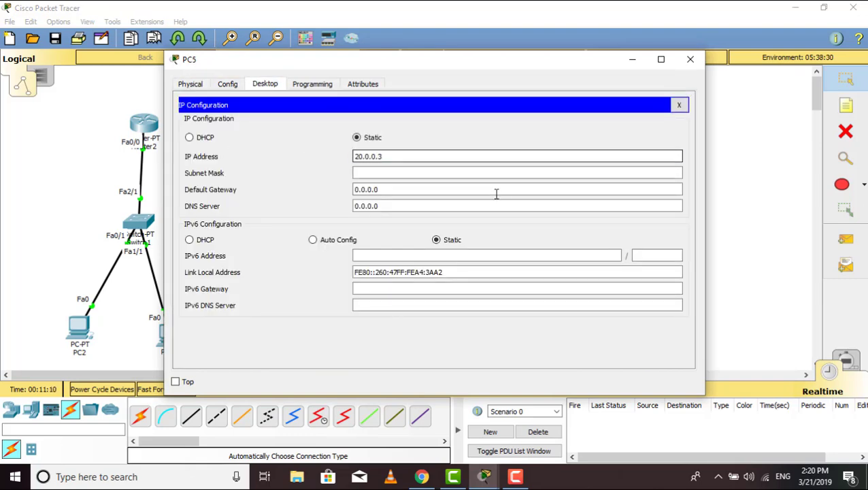
click(439, 173)
click(354, 189)
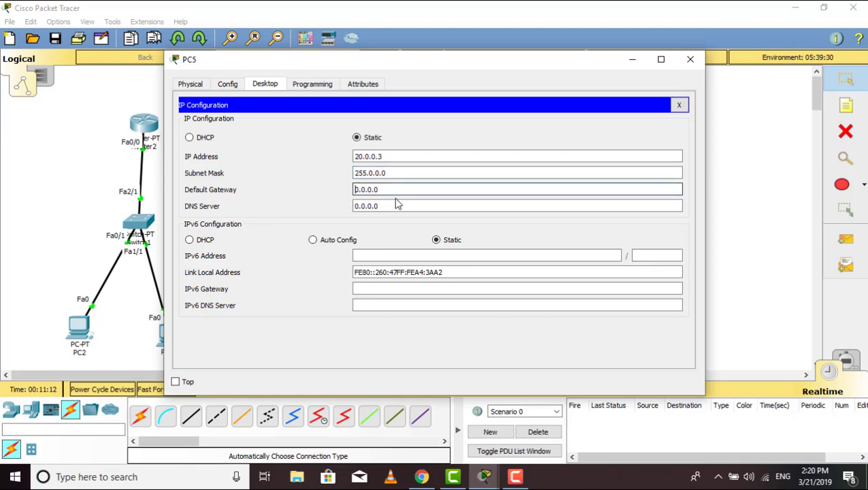
text(2)
click(690, 60)
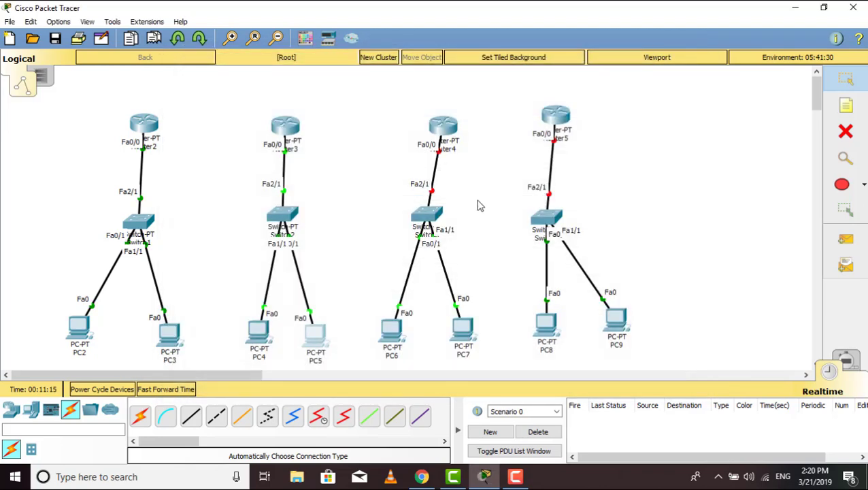
Set Router4's FastEthernet0/0 to 30.0.0.1 with mask 255.0.0.0 and turn the port on
click(443, 128)
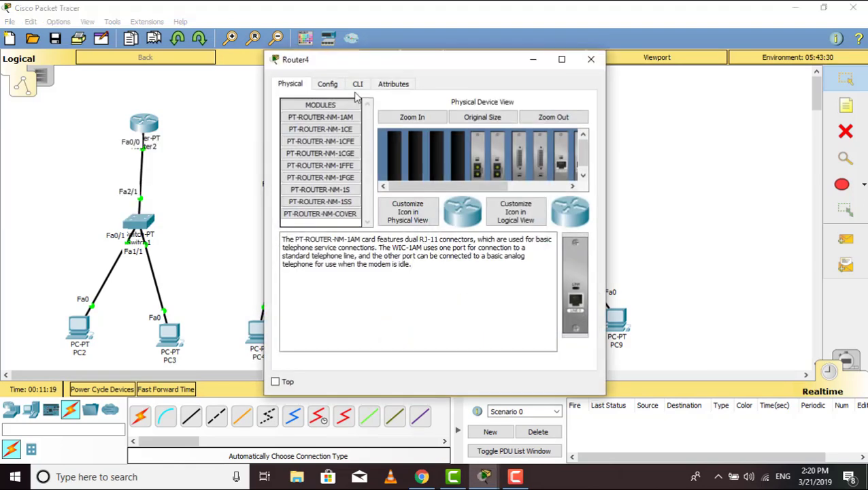
click(330, 85)
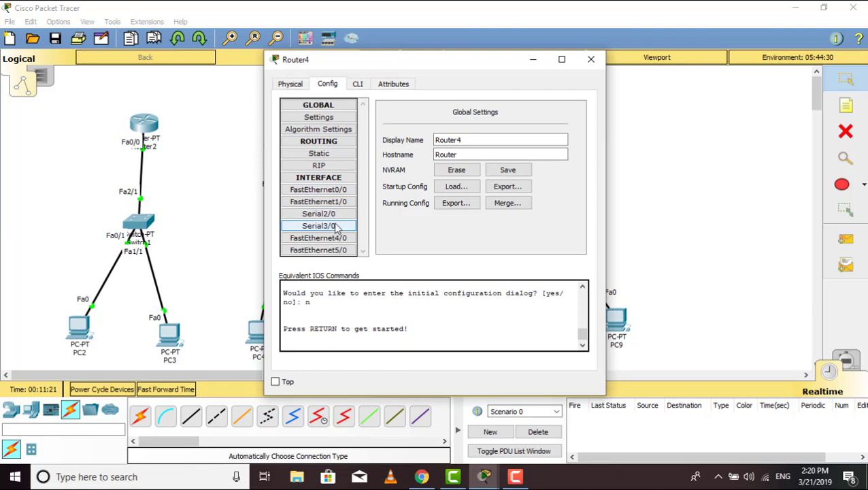
click(320, 190)
click(489, 180)
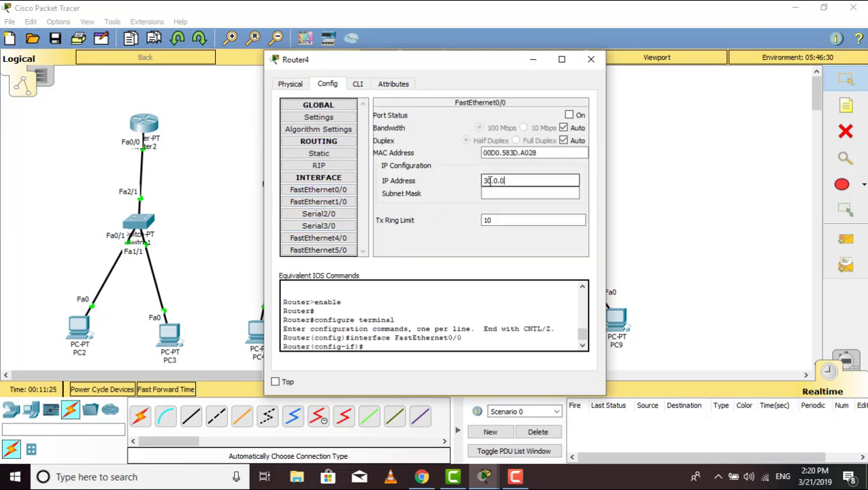
key(Tab)
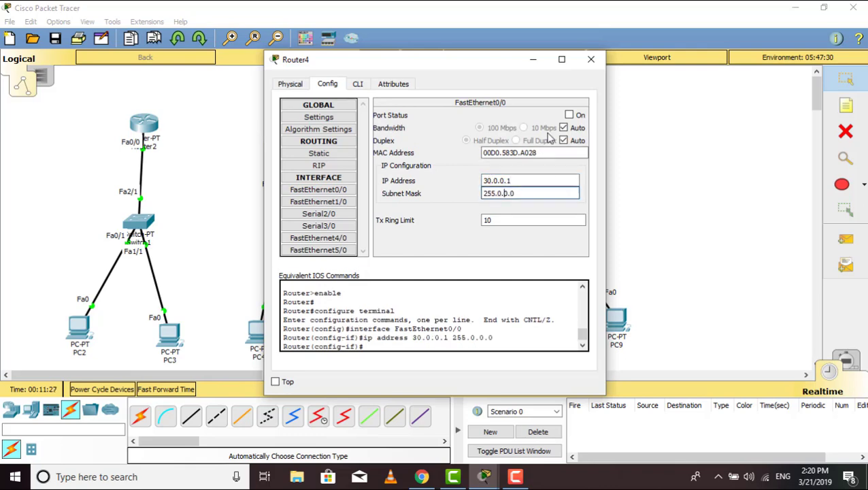
key(Return)
click(569, 115)
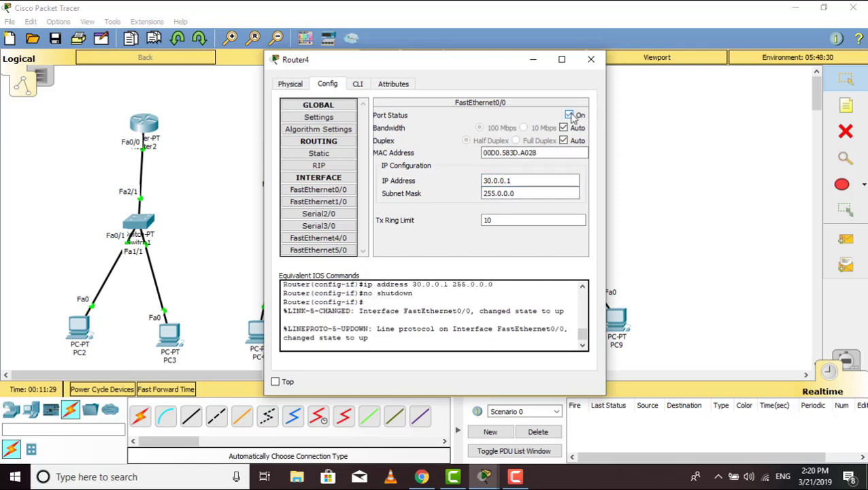
click(591, 59)
click(392, 332)
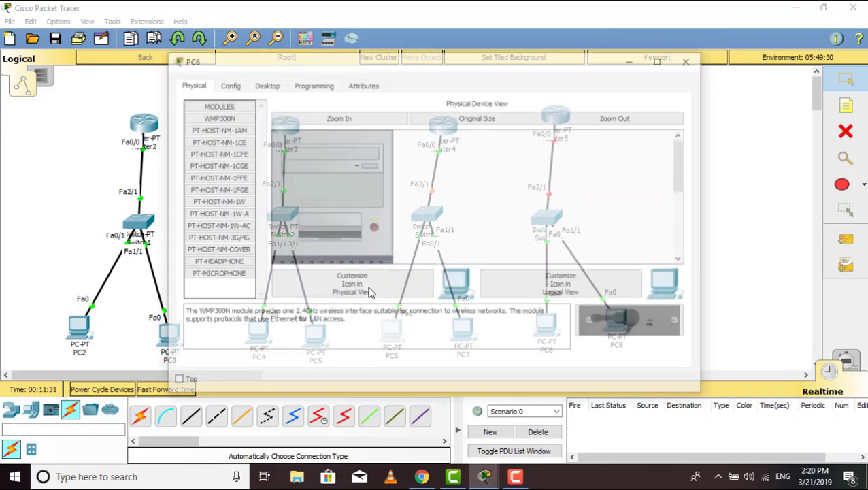
Give PC6 IP 30.0.0.2, mask 255.0.0.0 and default gateway 30.0.0.1
click(261, 86)
click(248, 146)
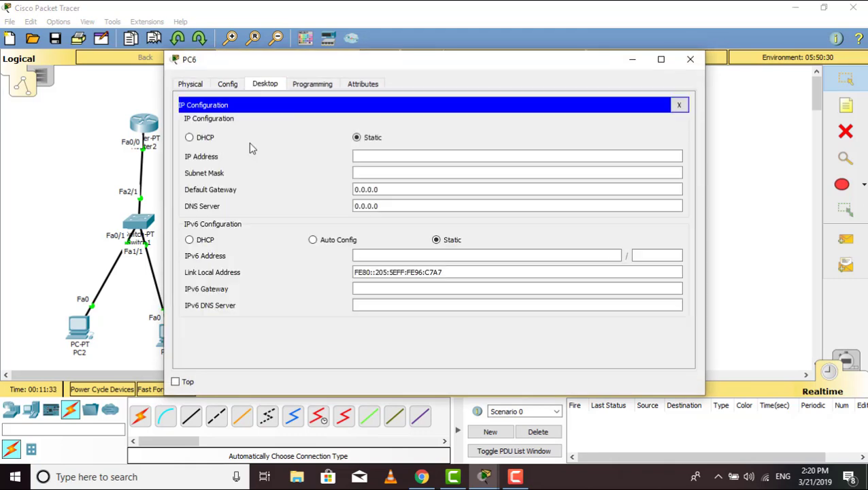
click(382, 157)
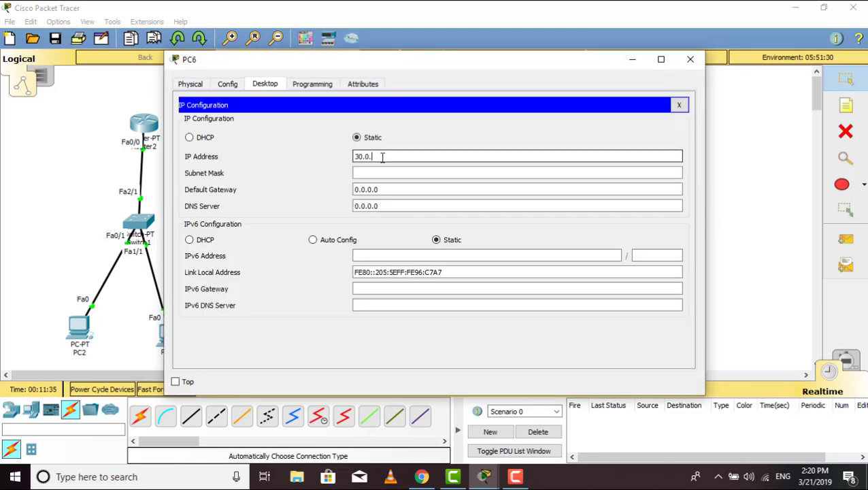
click(367, 190)
double_click(368, 190)
text(30.0.0.1)
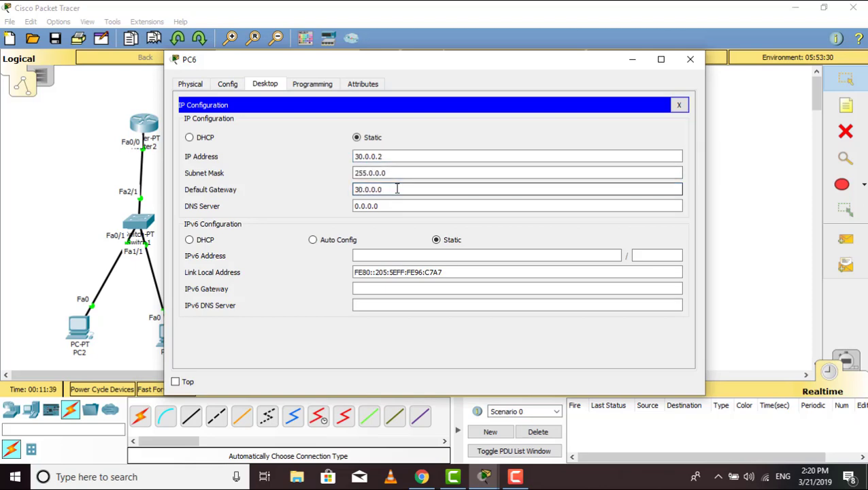
click(690, 59)
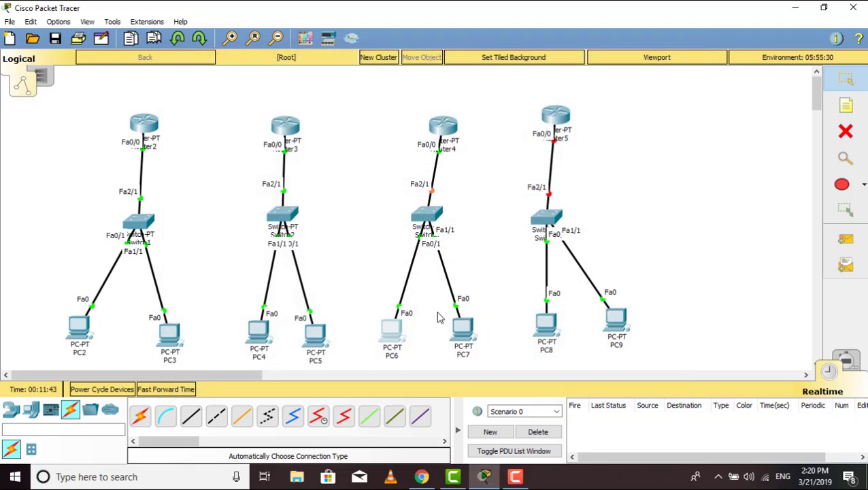
Give PC7 IP 30.0.0.3, mask 255.0.0.0 and a 30.0.0.x default gateway
click(465, 335)
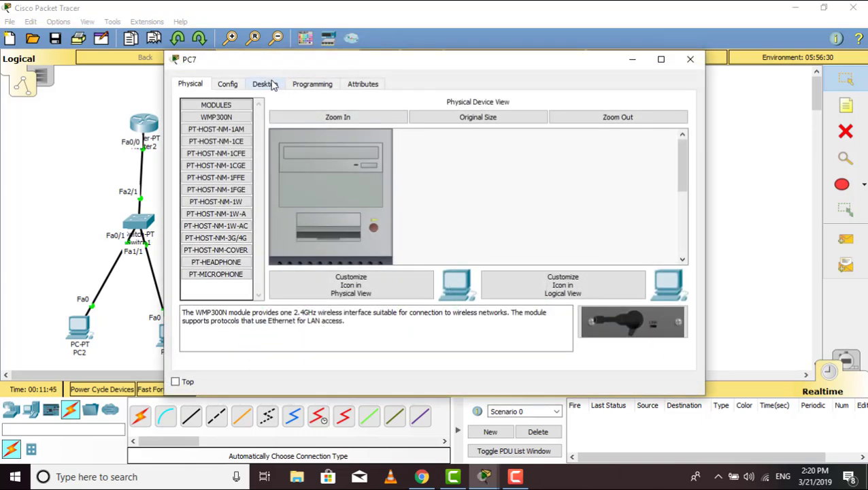
click(265, 84)
click(212, 125)
click(395, 155)
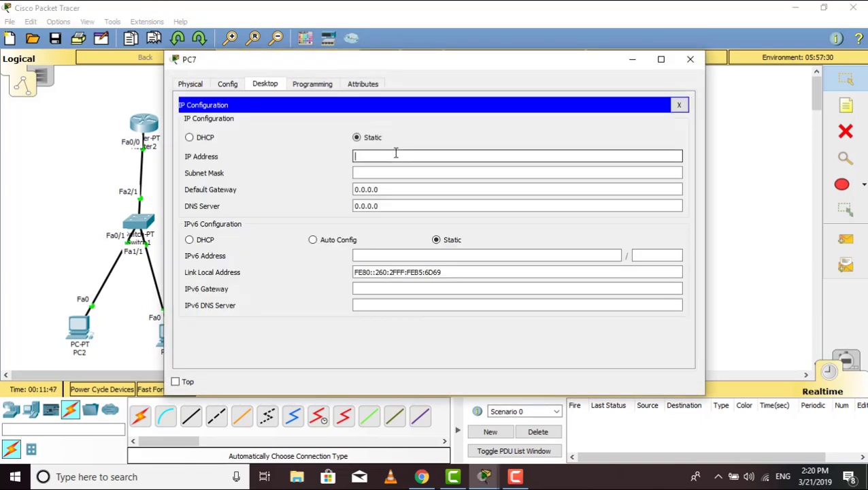
text(30.0.0)
text(.3)
key(Tab)
click(400, 189)
text(30.0.0.0)
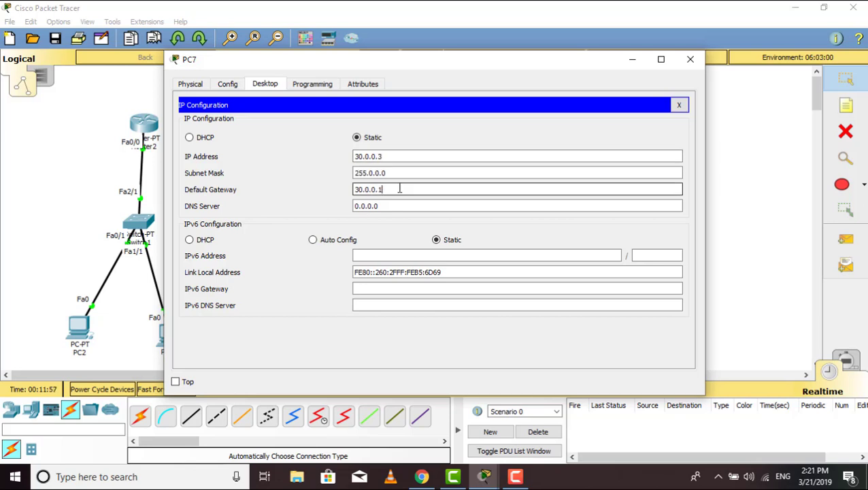
click(686, 59)
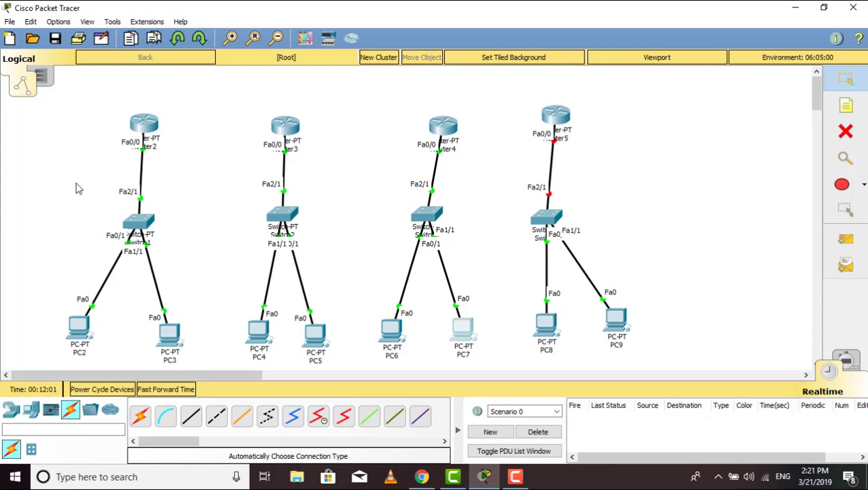
Assign Router5's FastEthernet0/0 IP 40.0.0.1 with mask 255.0.0.0 and switch the port on
click(558, 120)
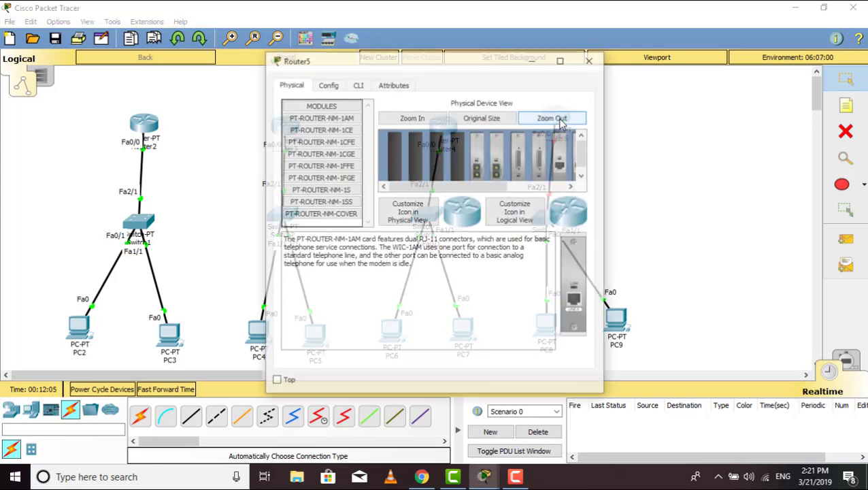
click(324, 86)
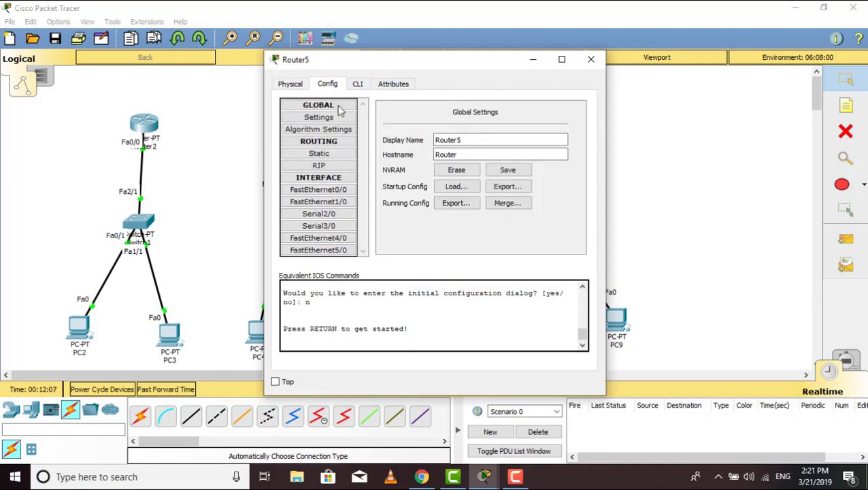
click(332, 190)
click(502, 179)
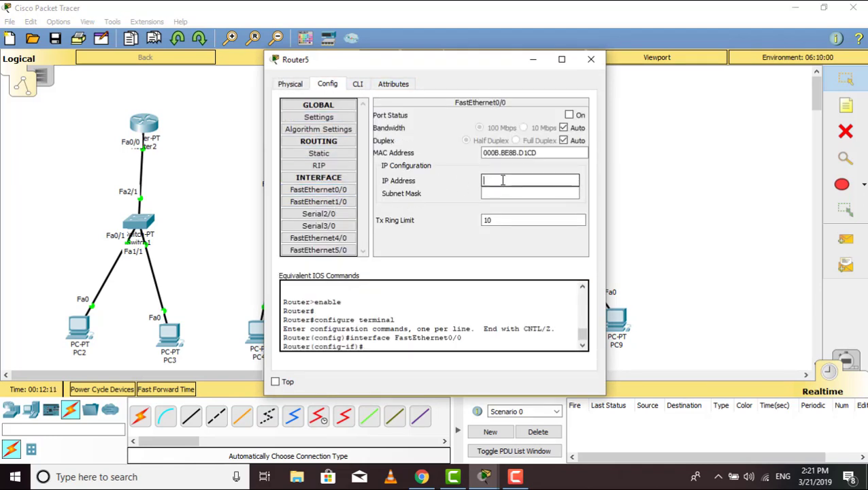
click(569, 115)
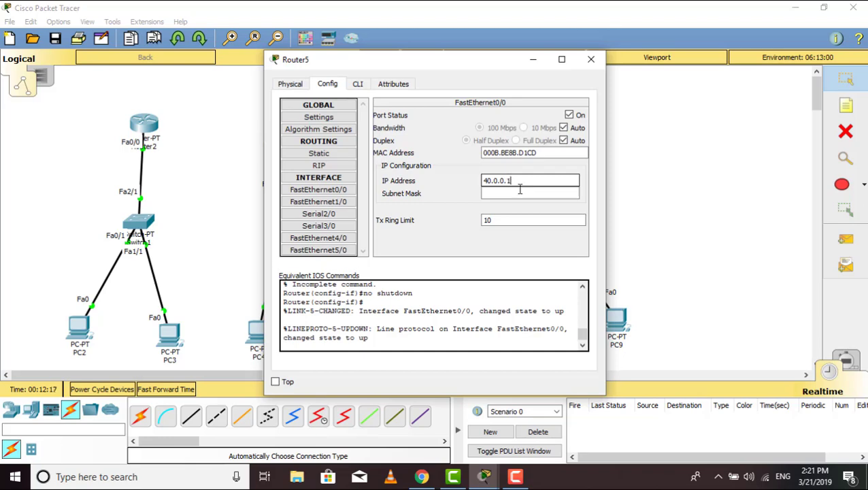
click(520, 193)
click(590, 59)
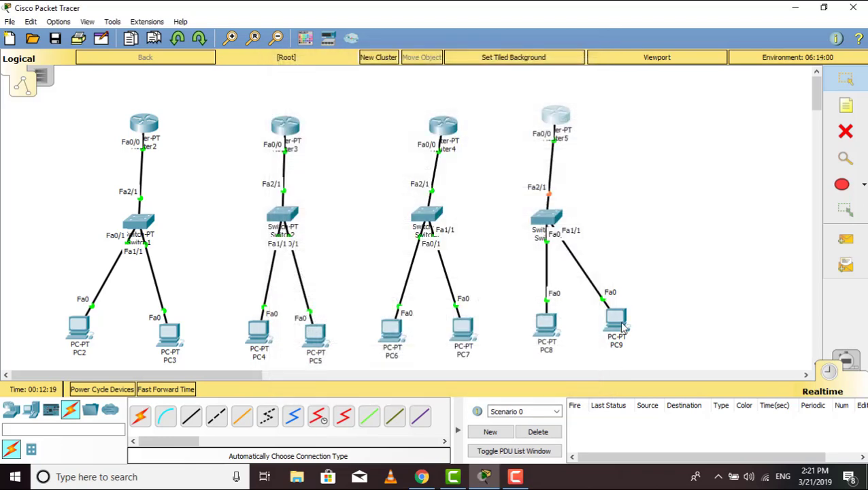
Give PC8 IP 40.0.0.2, mask 255.0.0.0 and default gateway 40.0.0.1
click(546, 326)
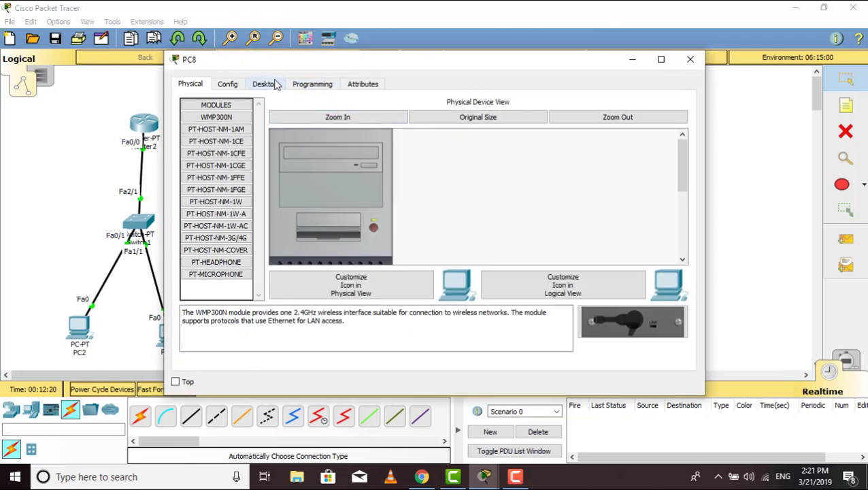
click(265, 83)
click(242, 135)
click(417, 156)
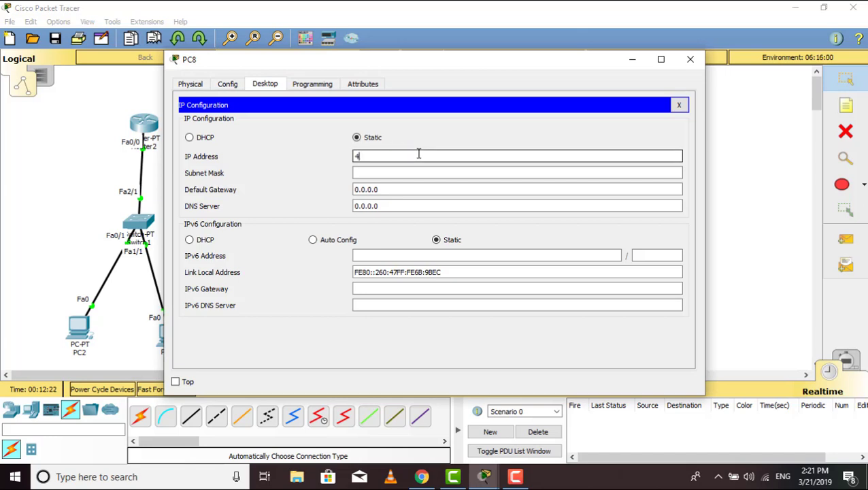
click(355, 189)
text(4)
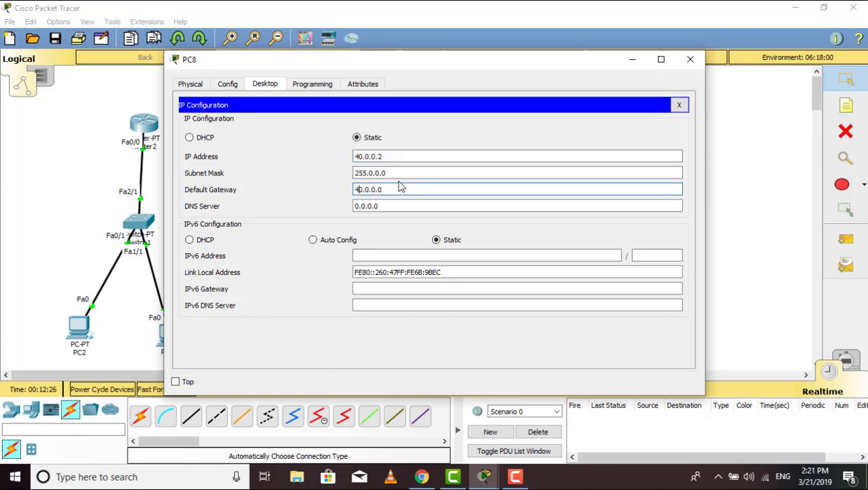
text(1)
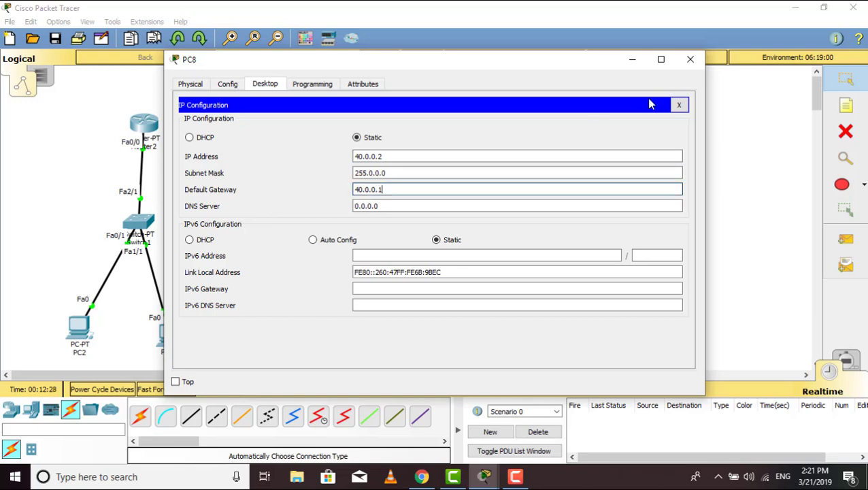
click(690, 60)
Give PC9 IP 40.0.0.3, mask 255.0.0.0 and a 40.0.0.x default gateway
click(617, 326)
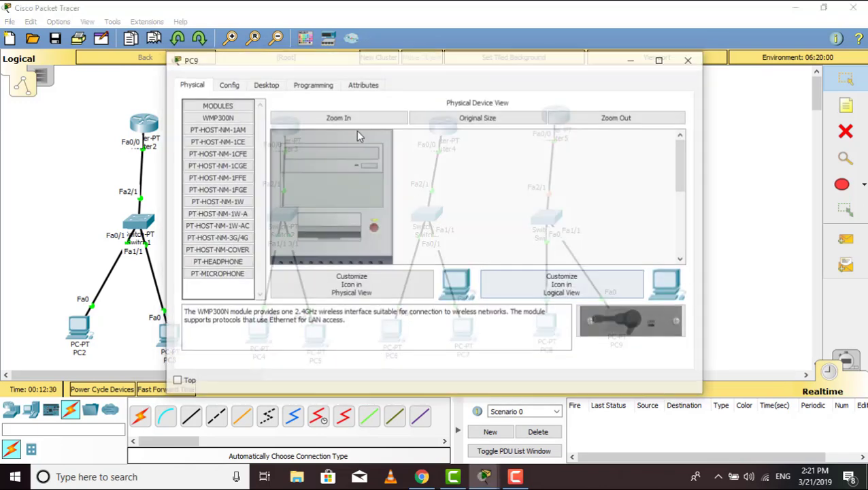
click(264, 83)
click(258, 139)
click(390, 155)
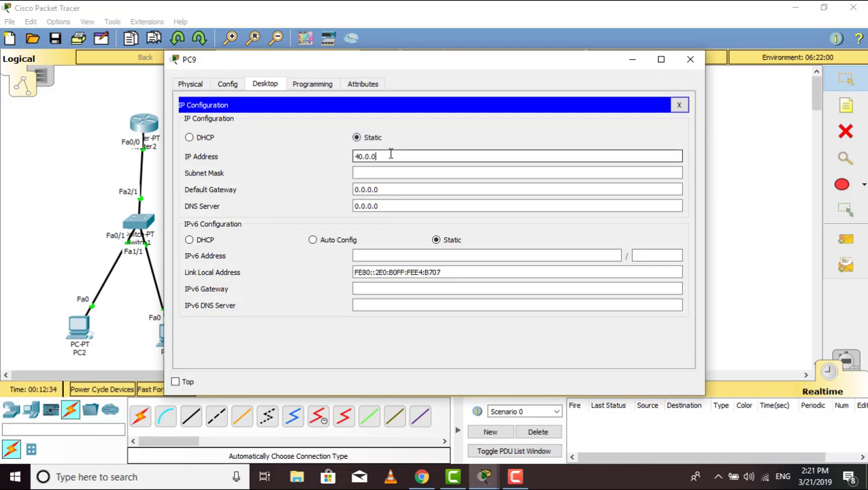
text(40.0.0.3)
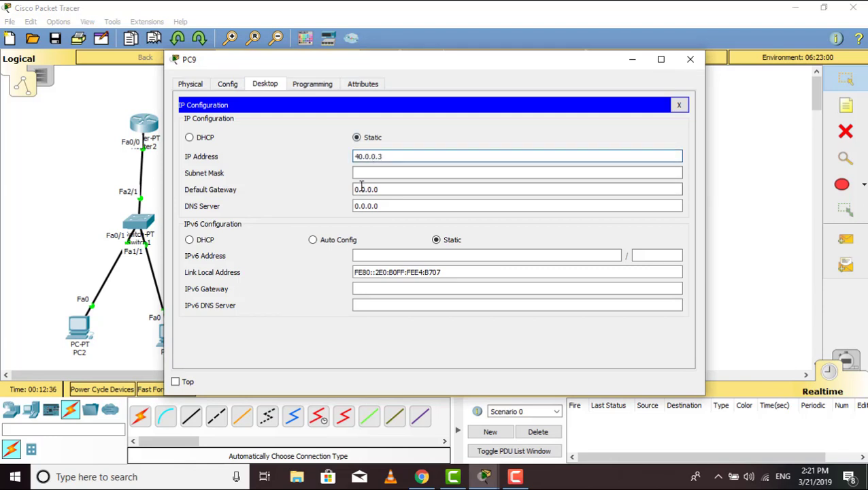
click(390, 173)
key(Tab)
text(4)
click(396, 189)
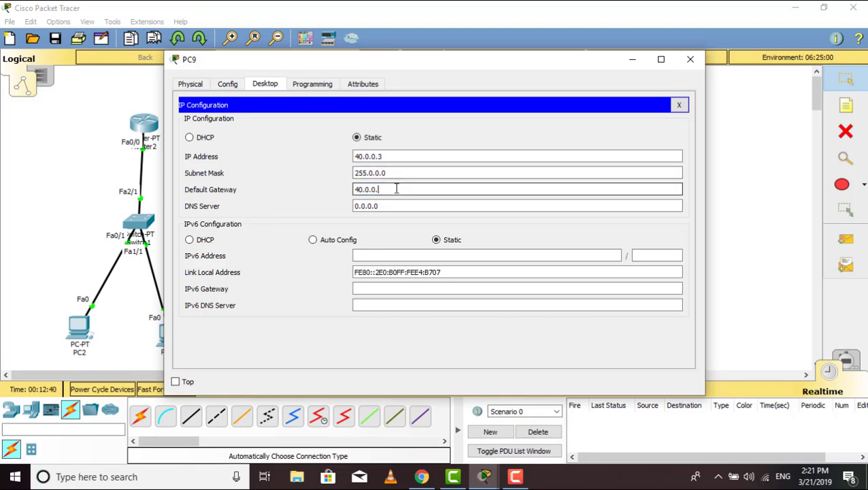
text(1)
click(690, 59)
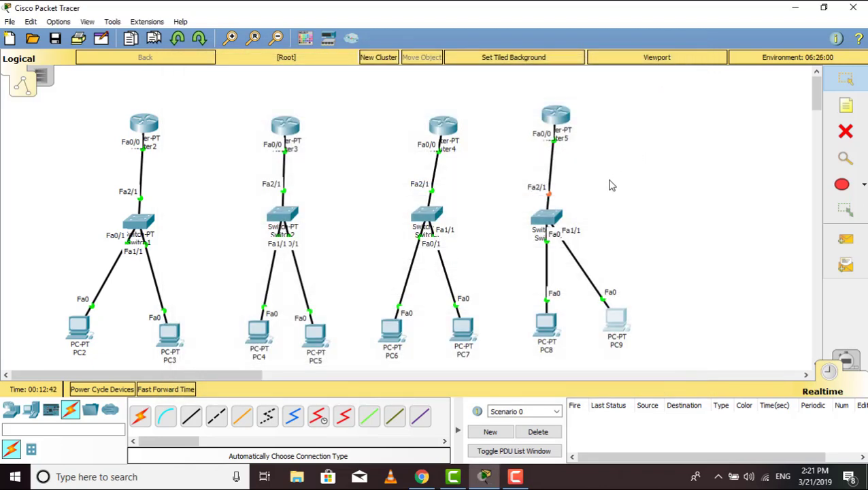
Send simple PDUs from Router5 to PC8 until the ping shows Successful
click(846, 238)
click(561, 124)
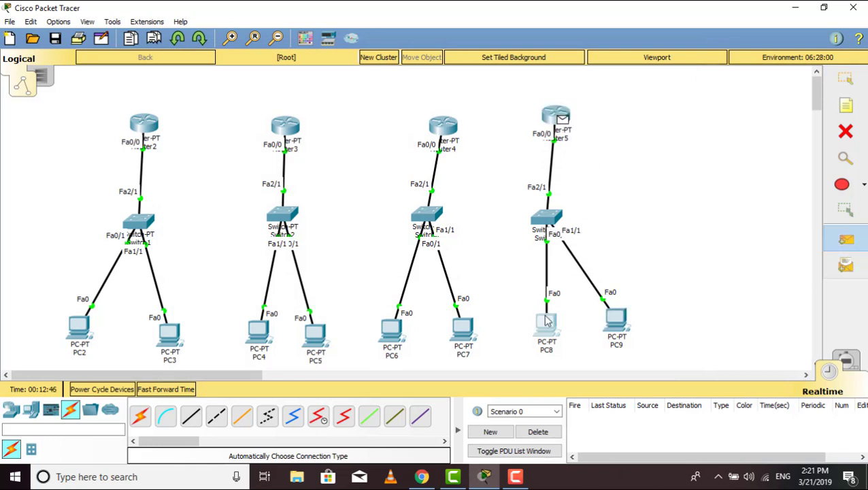
click(546, 324)
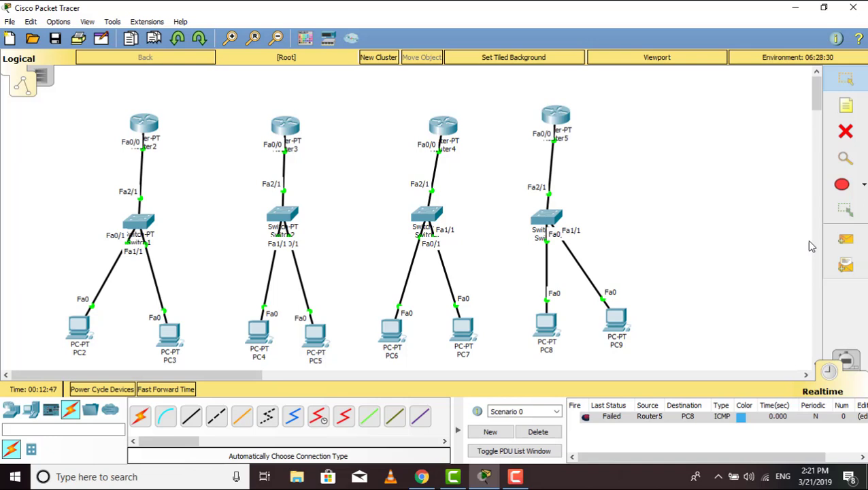
click(845, 238)
click(556, 117)
click(548, 311)
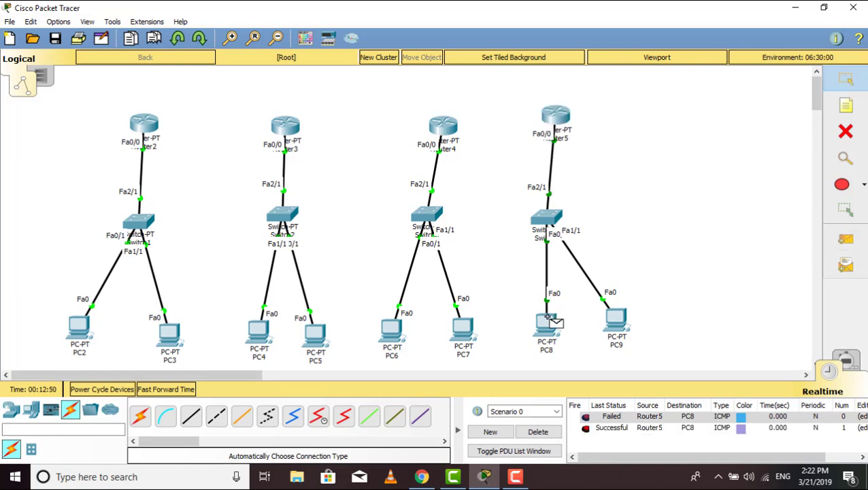
Delete the test PDUs and fast-forward the simulation time
click(559, 437)
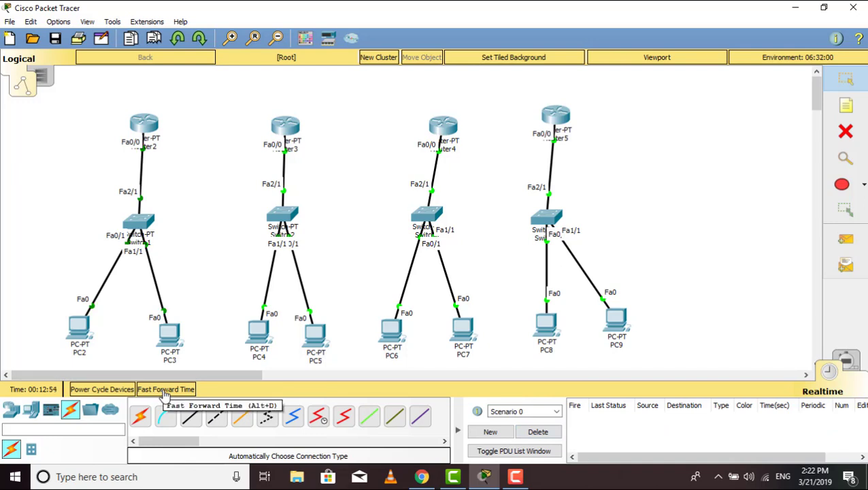
click(163, 393)
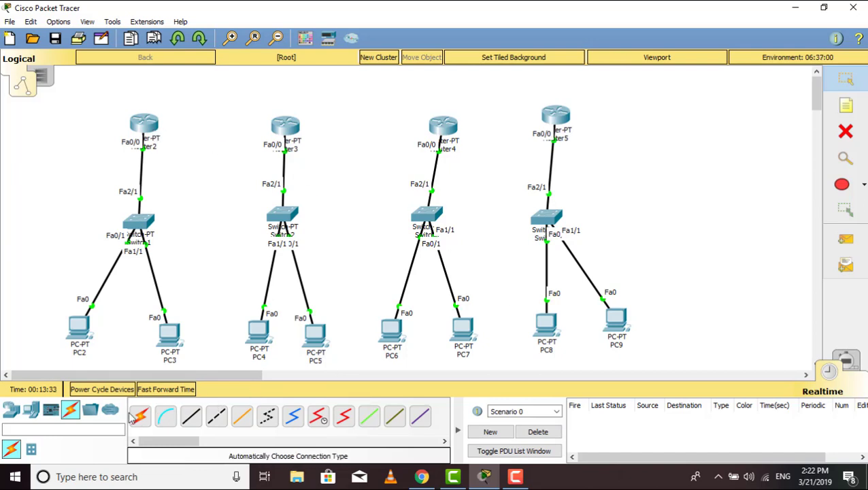
click(141, 417)
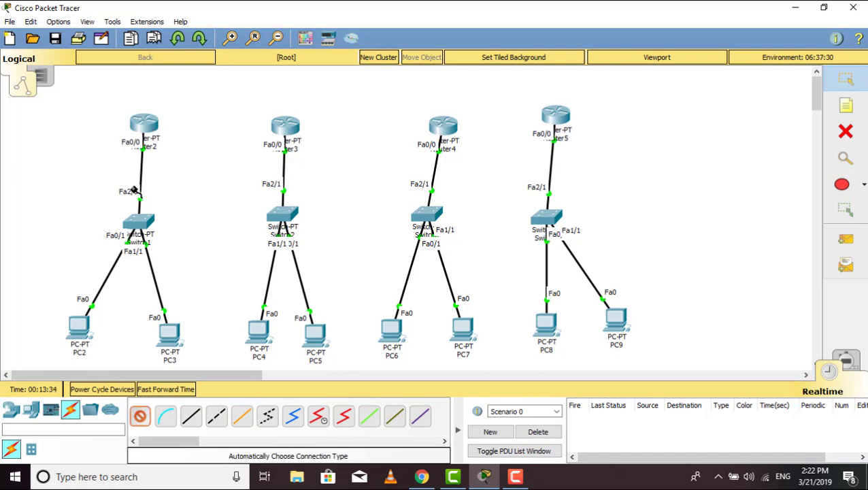
click(144, 128)
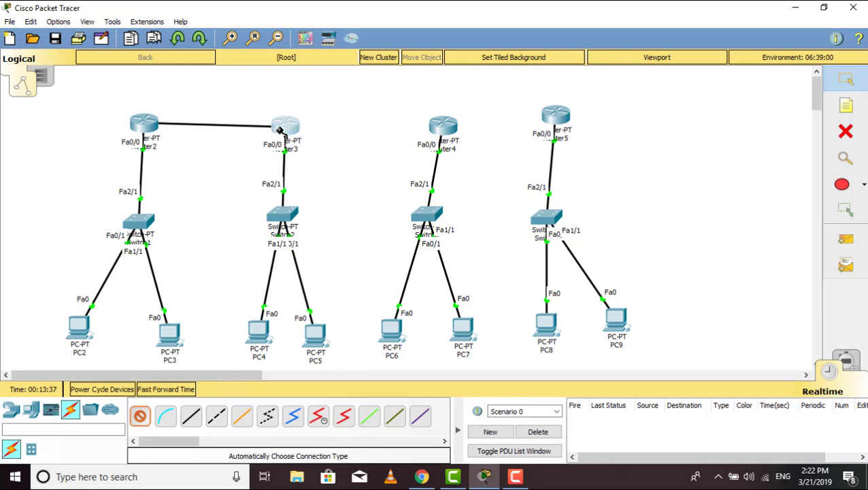
Link Router2 to Router3 and set Router2's Serial2/0 on, clock 64000, IP 50.0.0.1
click(279, 130)
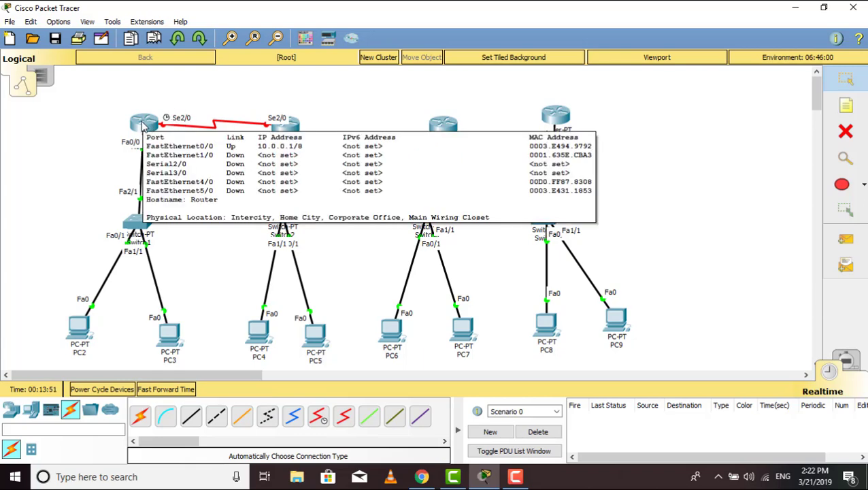
click(142, 126)
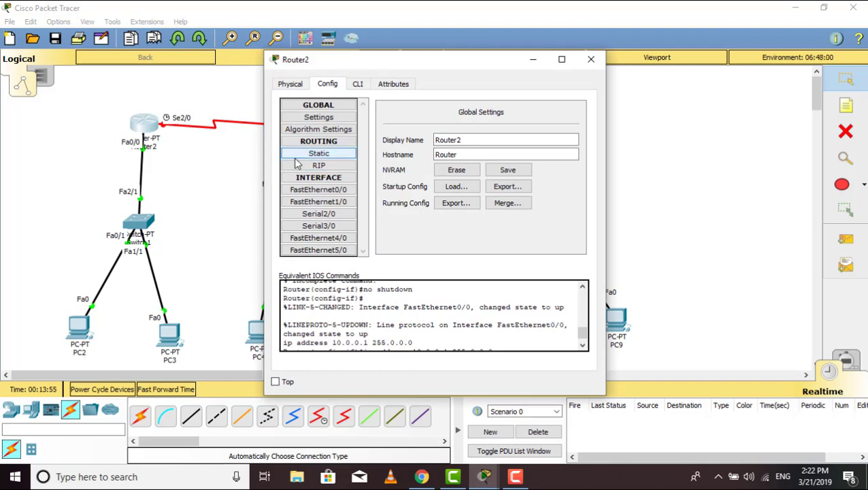
click(319, 213)
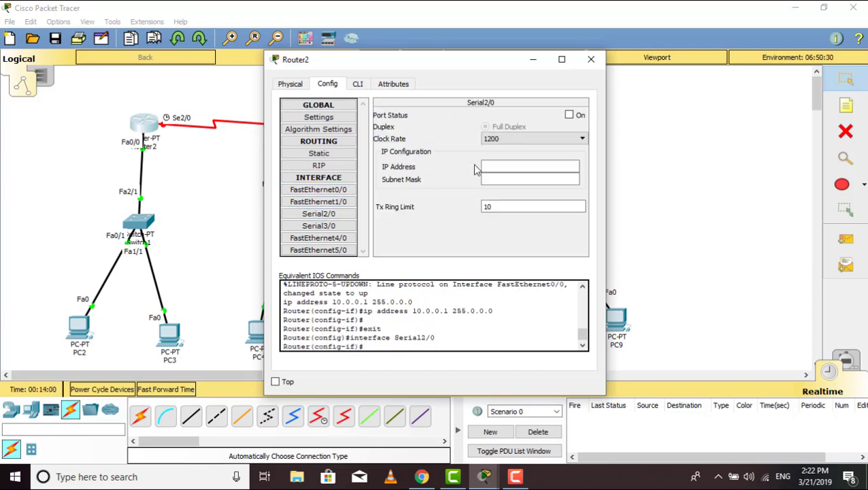
click(570, 115)
click(555, 140)
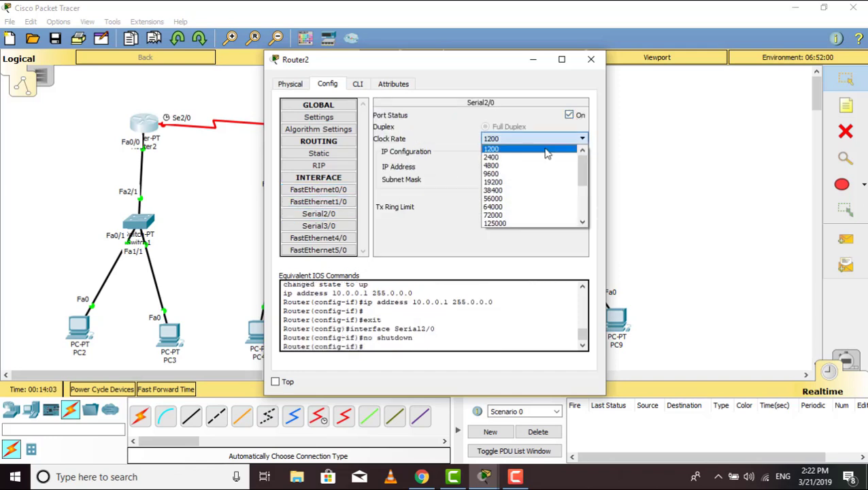
click(510, 206)
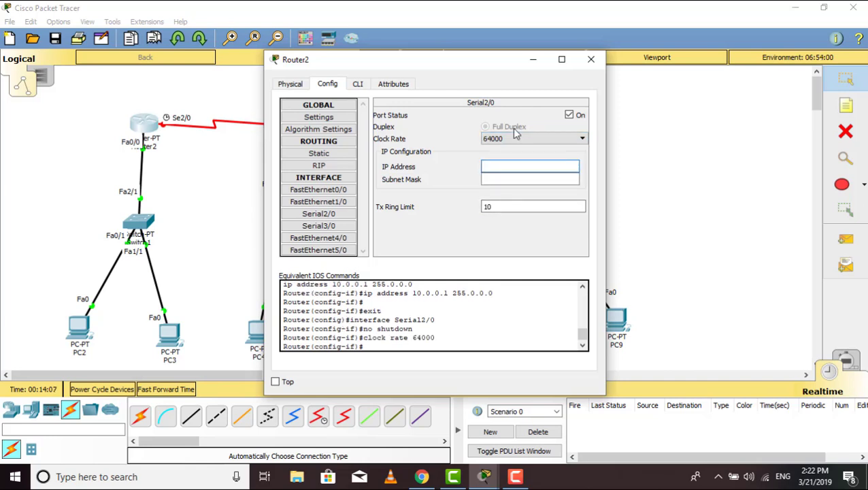
text(50.0.0.1)
click(515, 180)
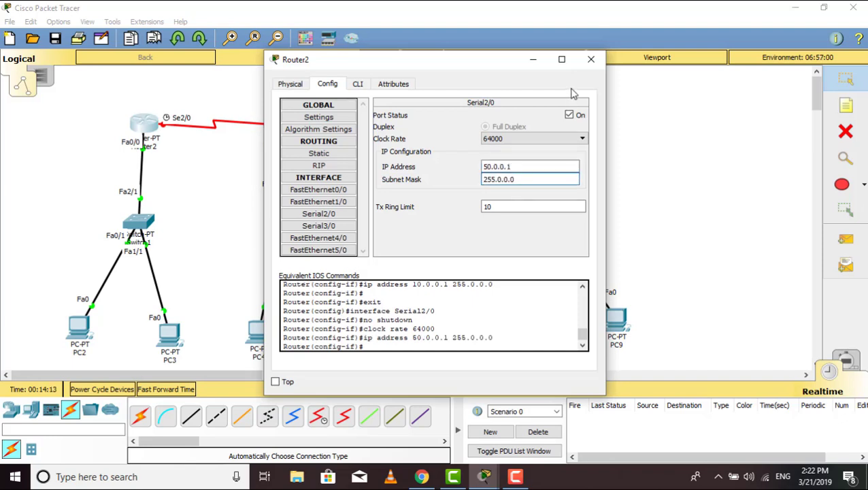
click(591, 60)
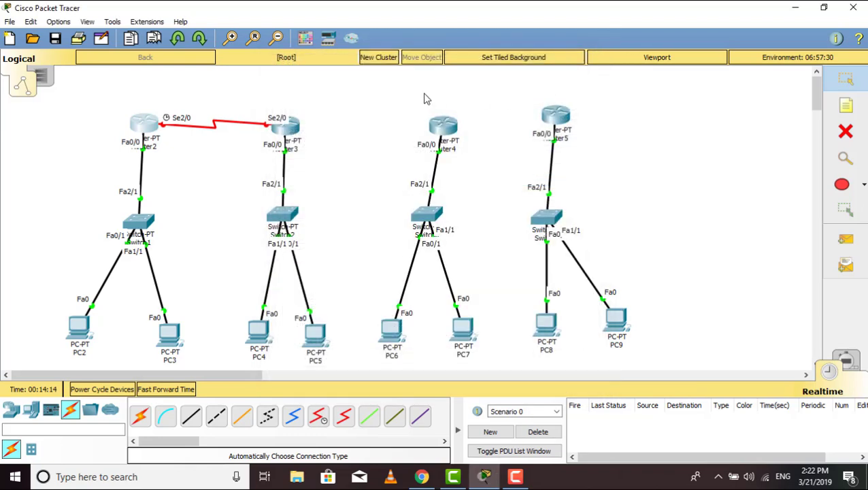
Turn on Router3's Serial2/0 with IP 50.0.0.2 and mask 255.0.0.0
click(286, 134)
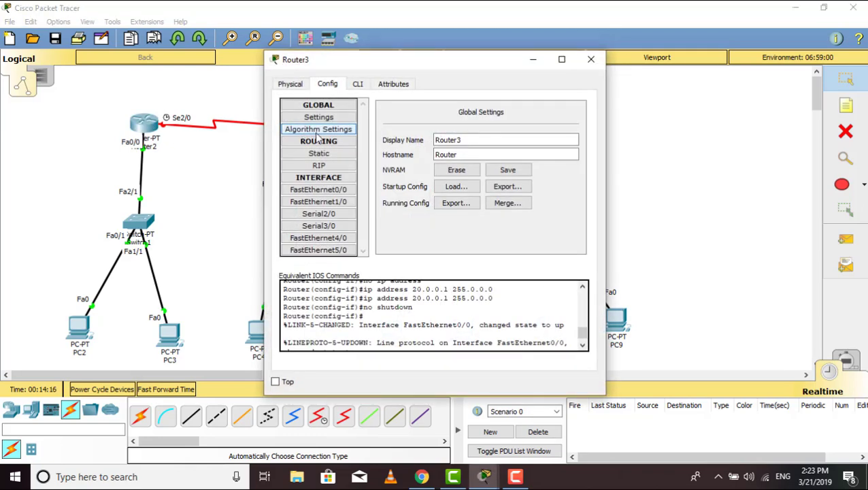
click(320, 214)
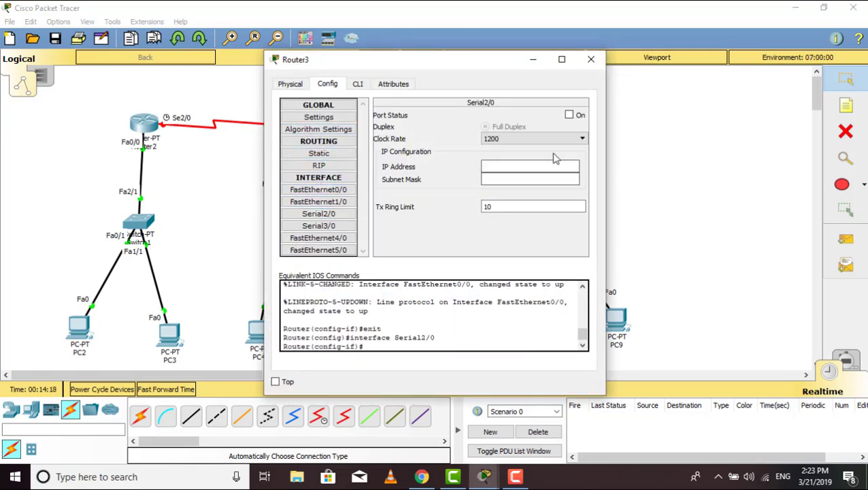
click(568, 115)
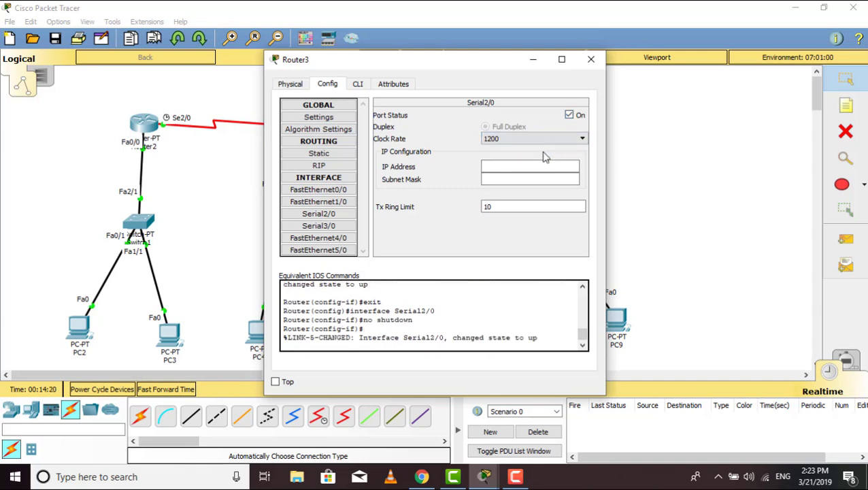
click(527, 166)
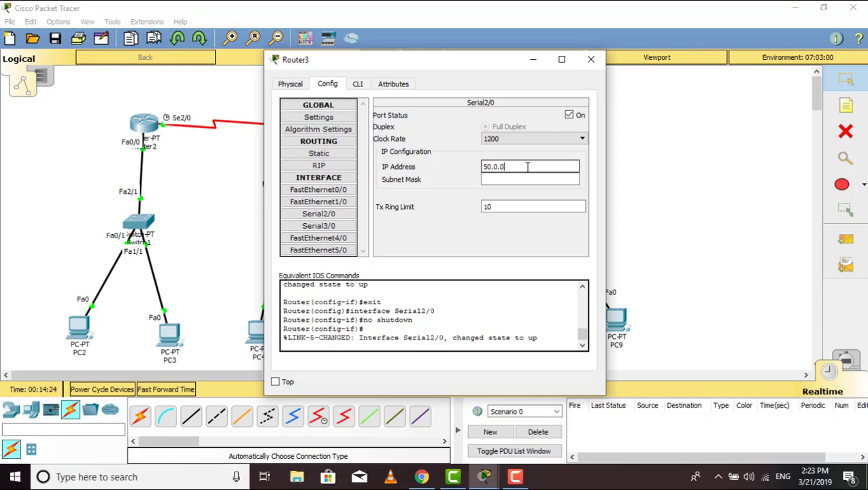
text(50.0.0.2)
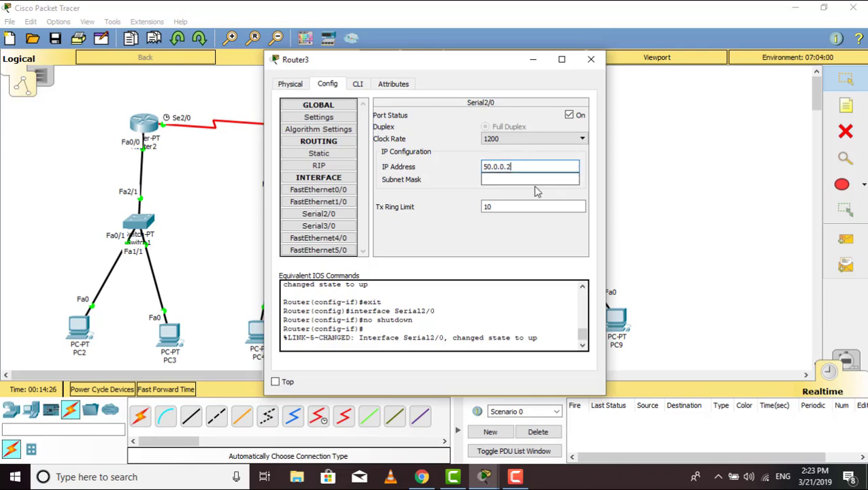
click(534, 179)
click(591, 60)
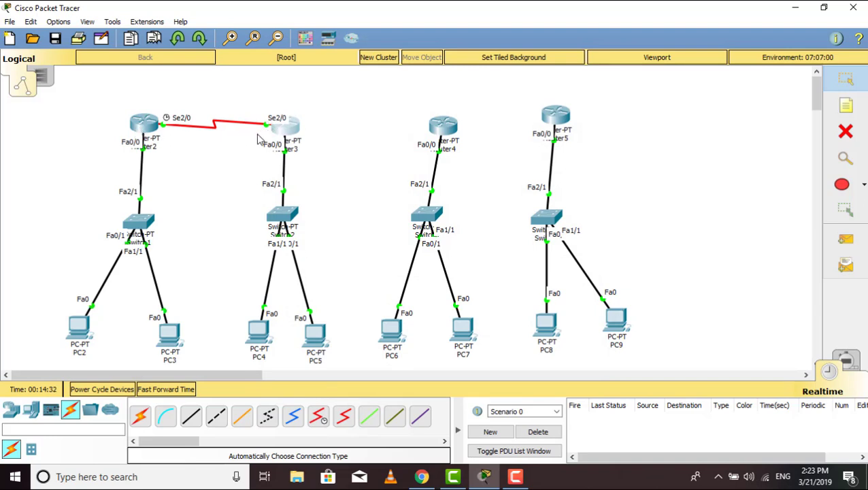
Send a simple PDU from Router3 to Router2 and confirm it shows Successful
click(846, 239)
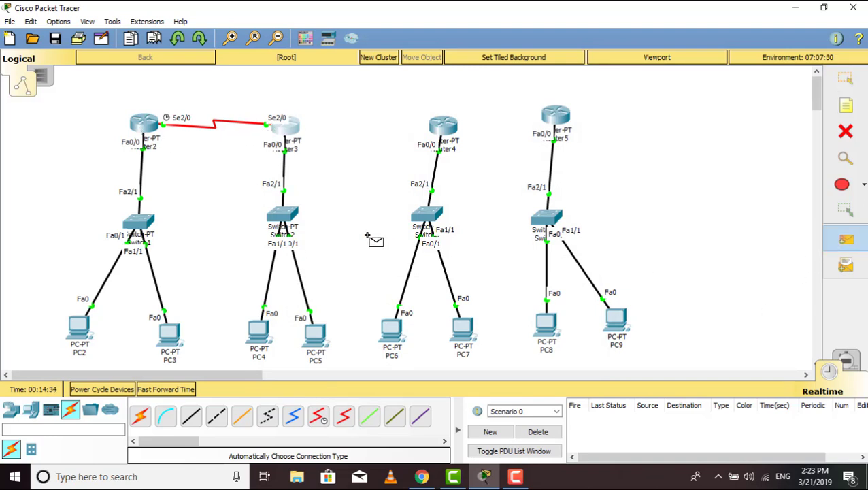
click(285, 133)
click(145, 123)
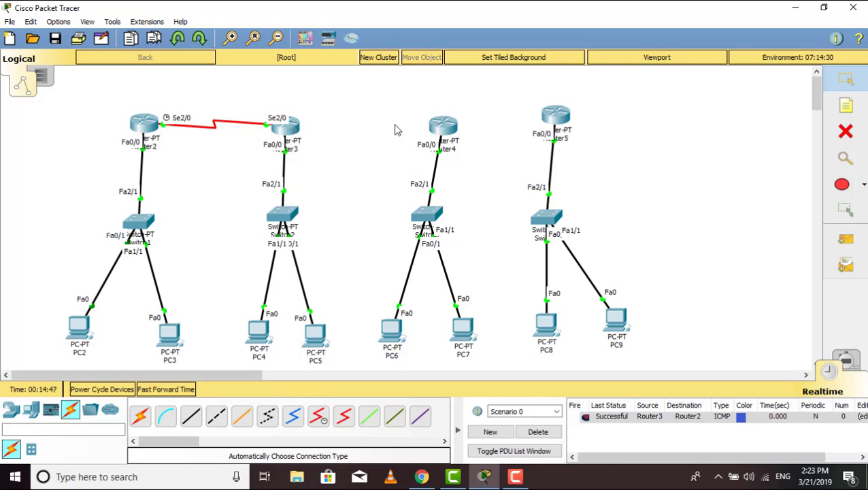
click(138, 418)
Link Router3 to Router4 and set Router3's Serial3/0 on, clock 64000, IP 60.0.0.1
click(292, 129)
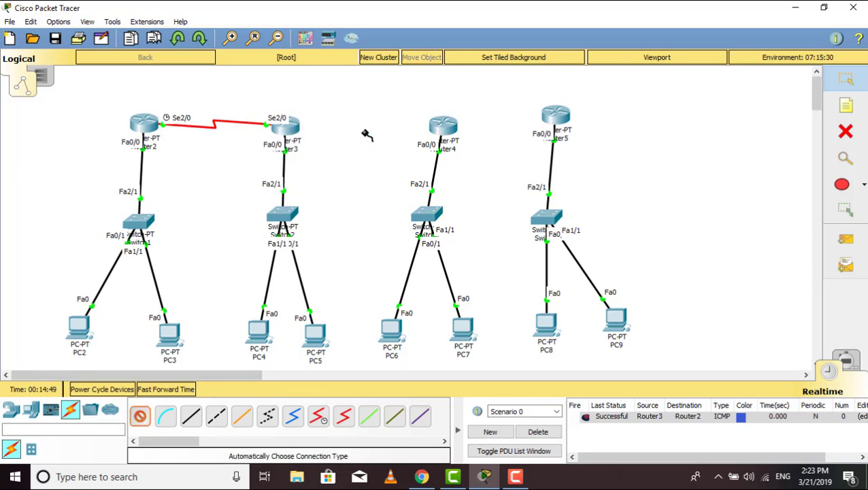
click(444, 128)
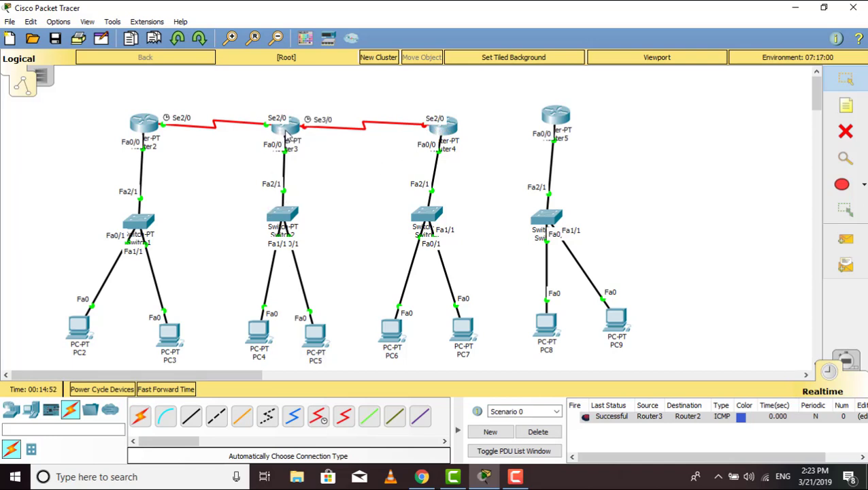
mouse_move(286, 134)
click(288, 133)
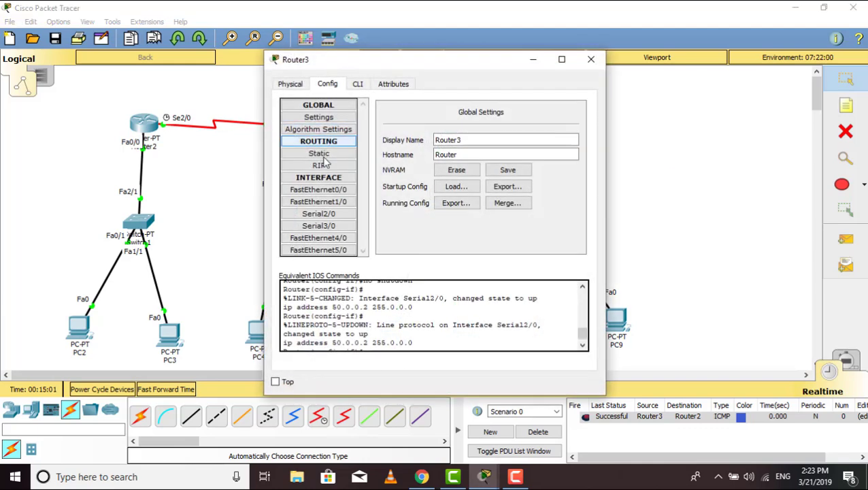
click(333, 228)
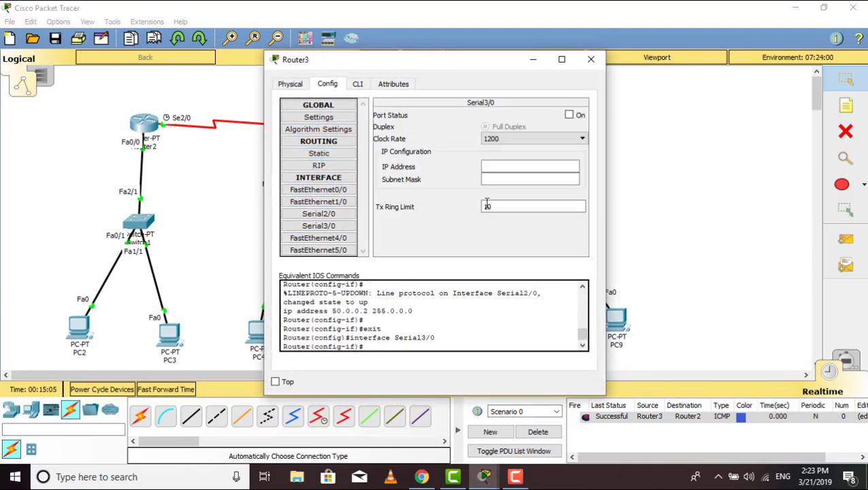
click(568, 115)
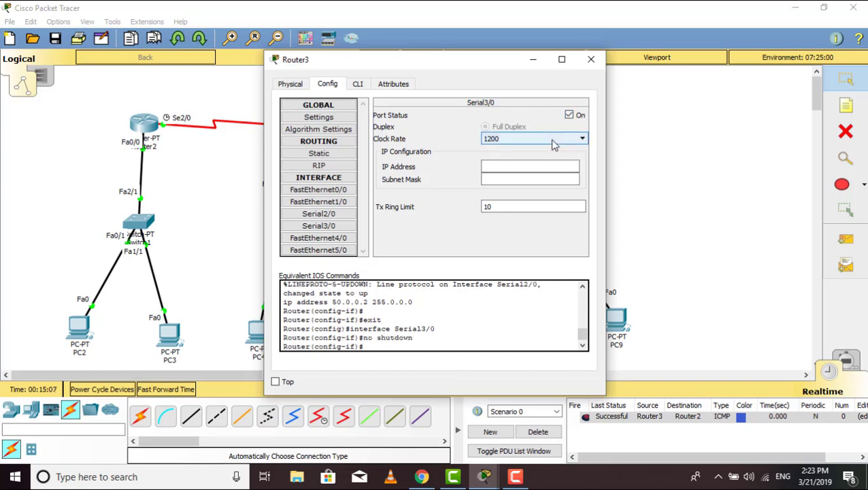
click(555, 140)
click(507, 208)
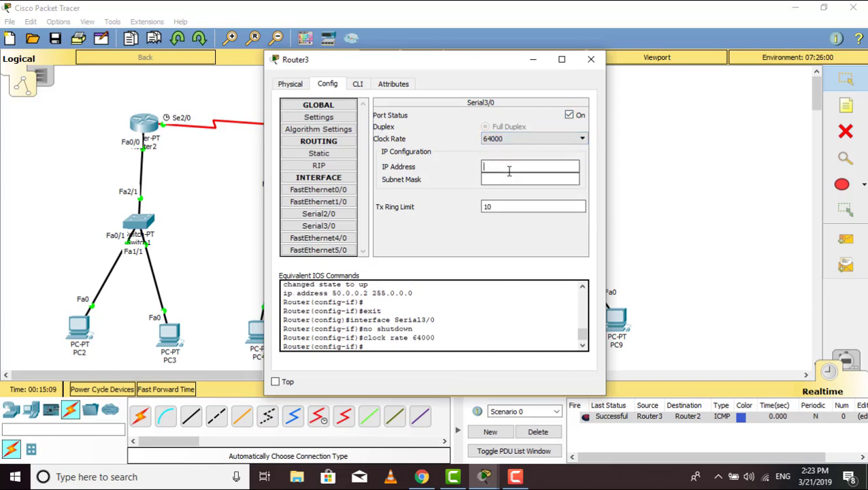
click(511, 170)
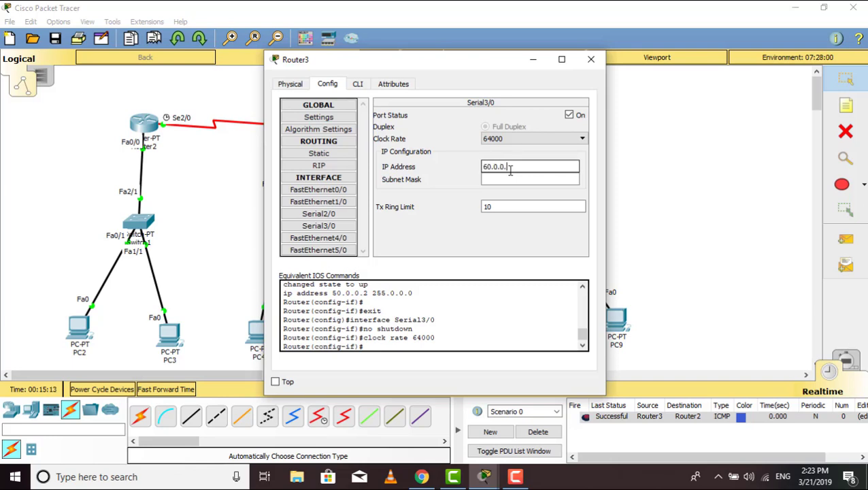
text(60.0.0.1)
key(Tab)
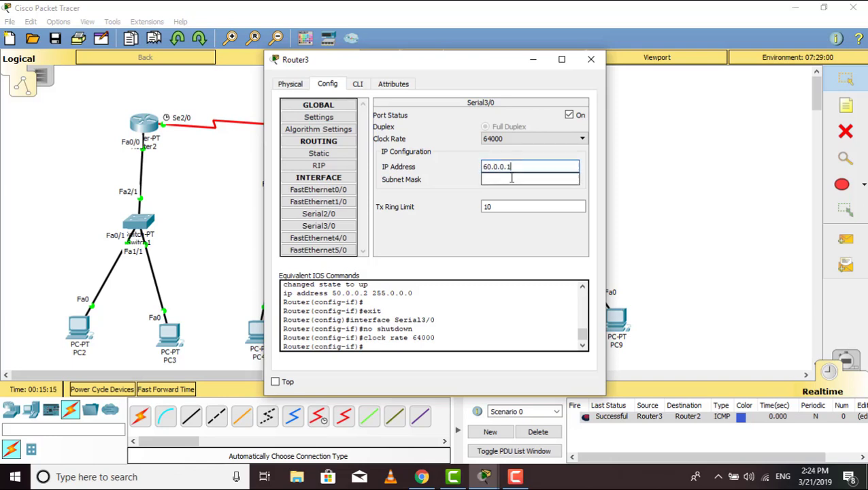
click(590, 60)
Turn on Router4's Serial2/0 with IP 60.0.0.2 and mask 255.0.0.0
click(449, 129)
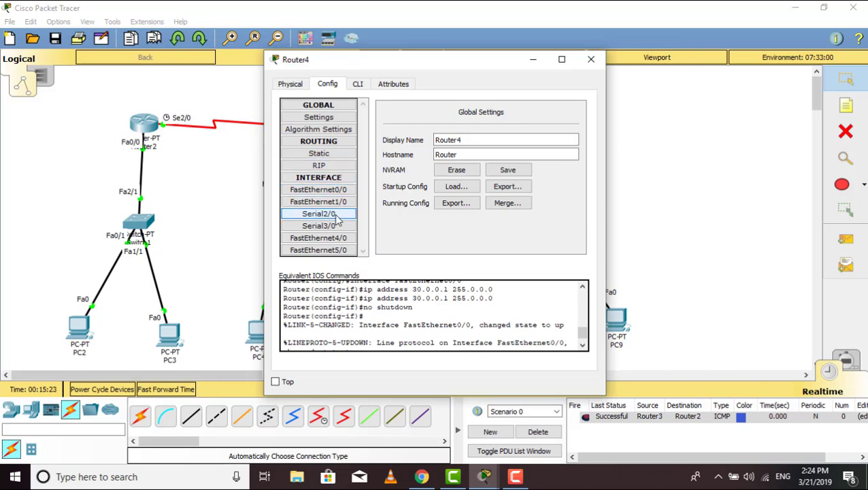
click(334, 215)
click(570, 115)
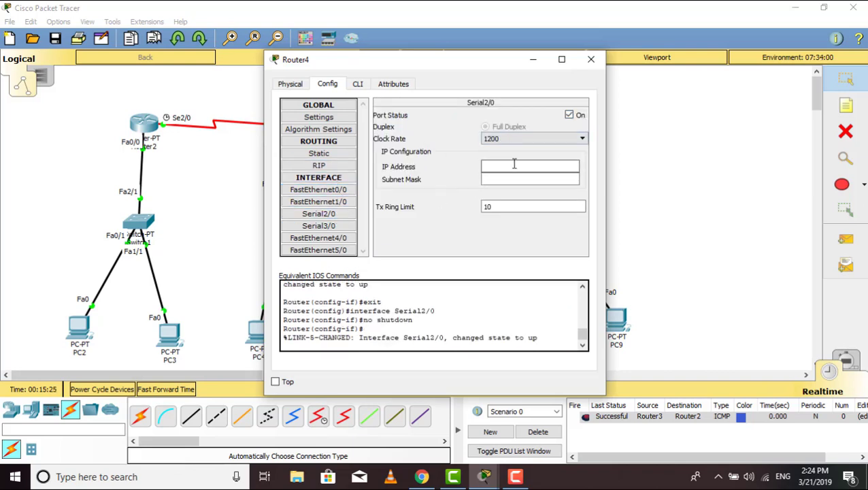
click(514, 166)
text(60.0.0.2)
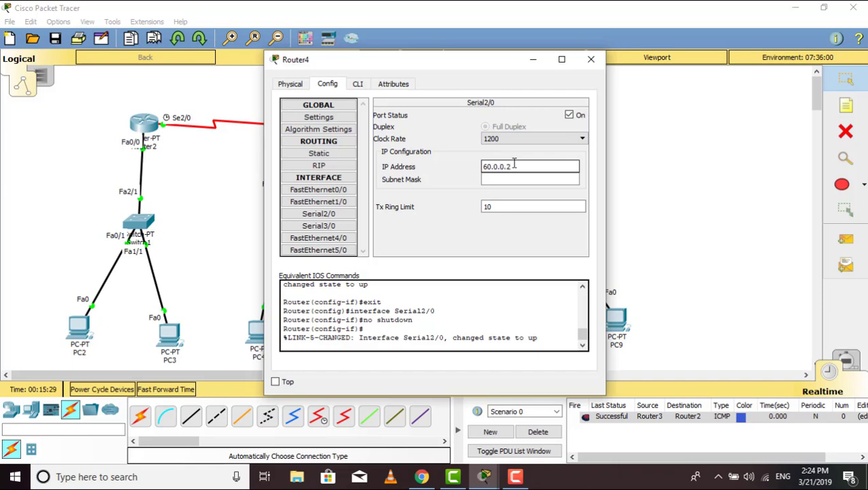
click(512, 179)
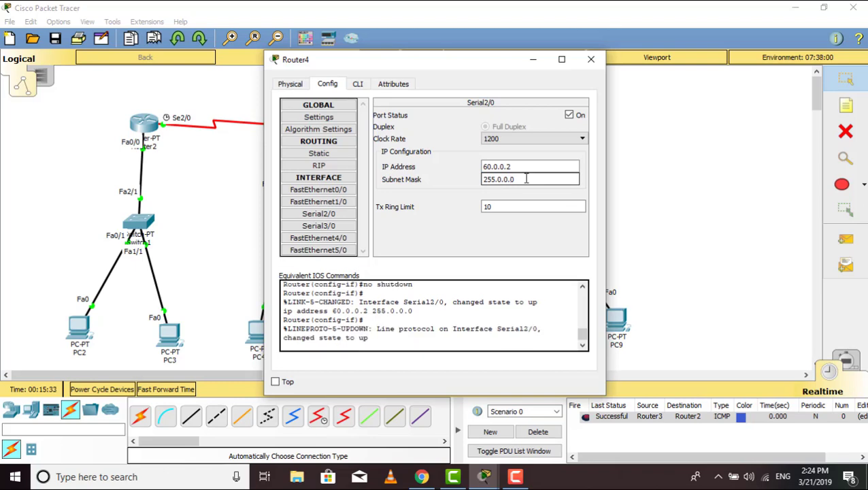
click(590, 59)
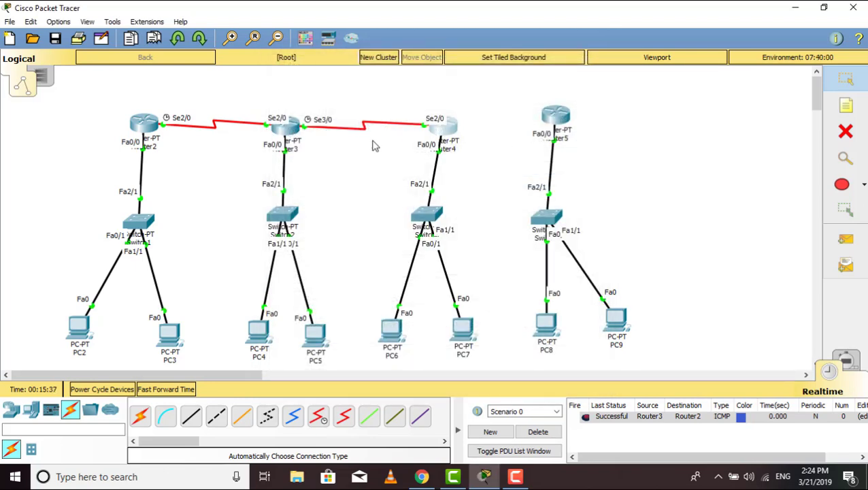
Link Router4 to Router5 and set Router4's Serial3/0 on, clock 64000, IP 70.0.0.1
click(139, 415)
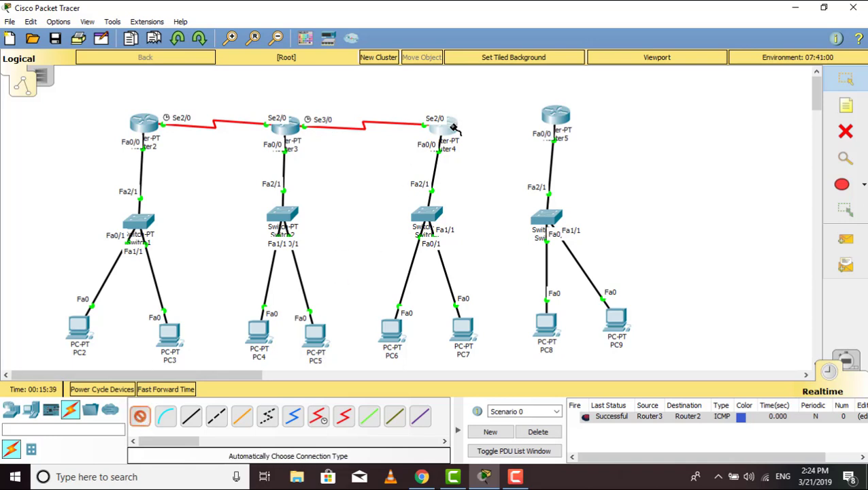
click(452, 125)
click(551, 123)
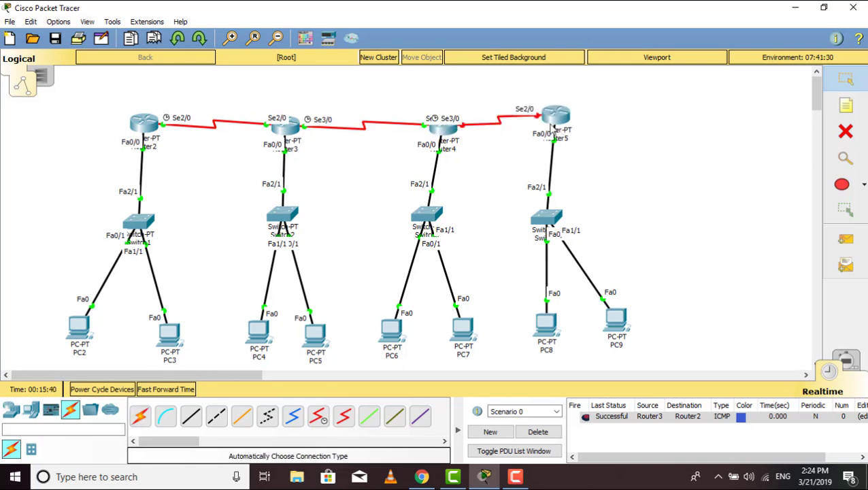
click(447, 134)
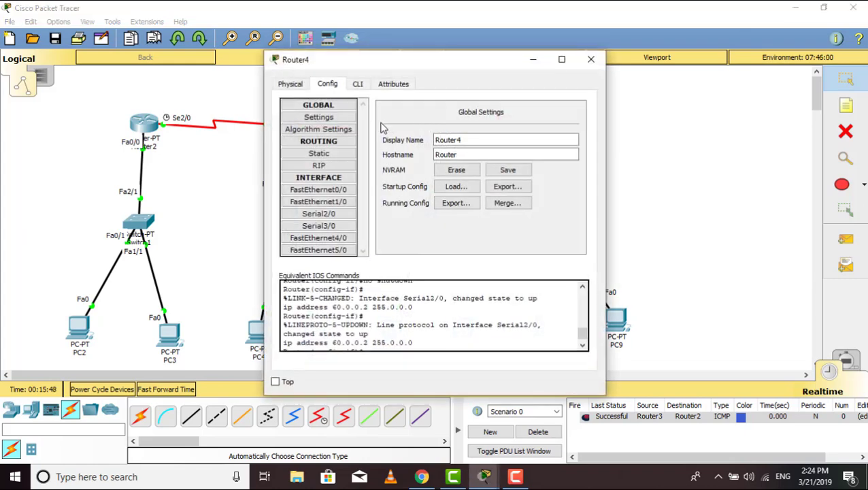
click(331, 226)
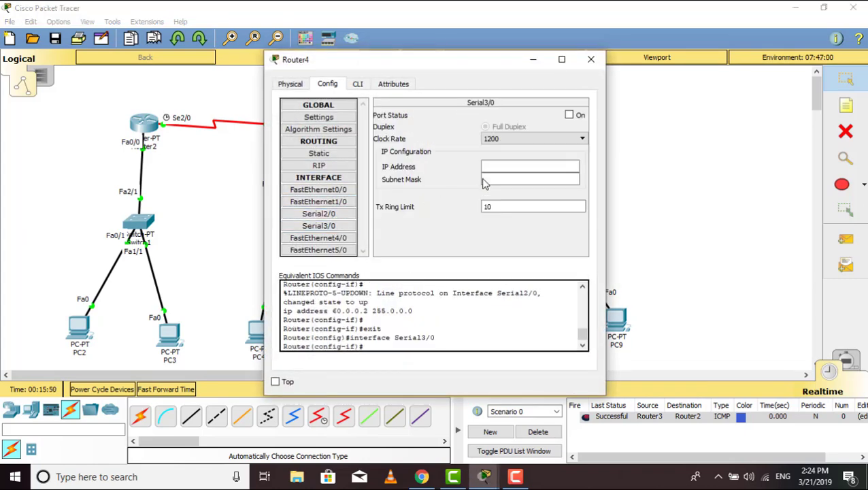
click(569, 115)
click(558, 138)
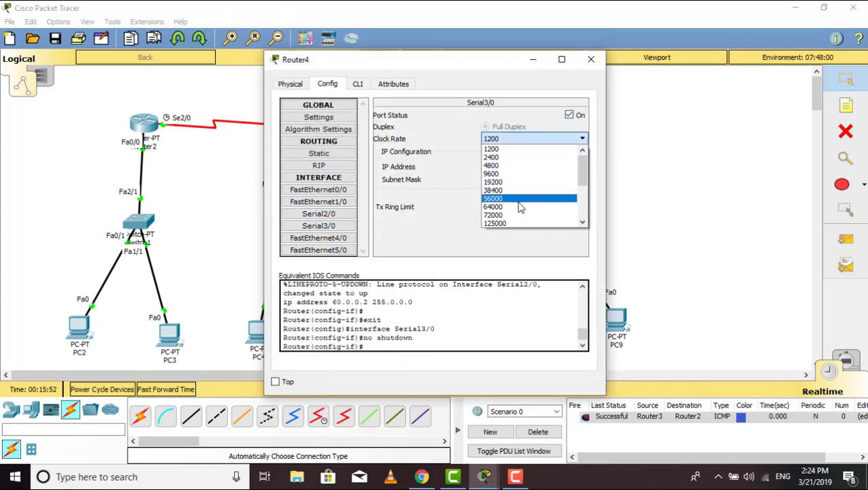
click(521, 207)
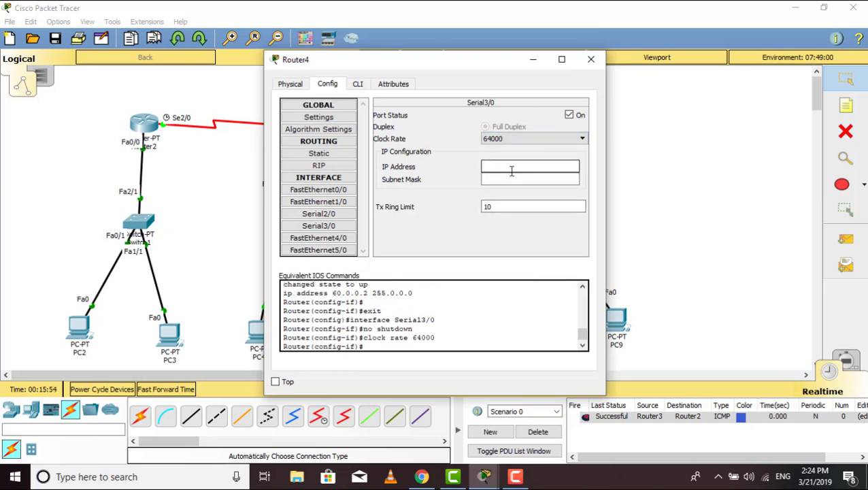
click(512, 171)
click(517, 179)
click(591, 59)
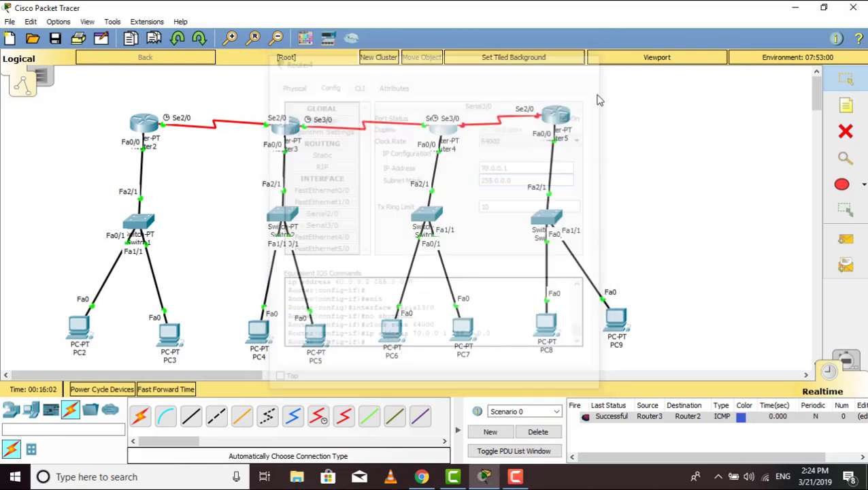
Turn on Router5's Serial2/0 with IP 70.0.0.2 and mask 255.0.0.0
click(556, 119)
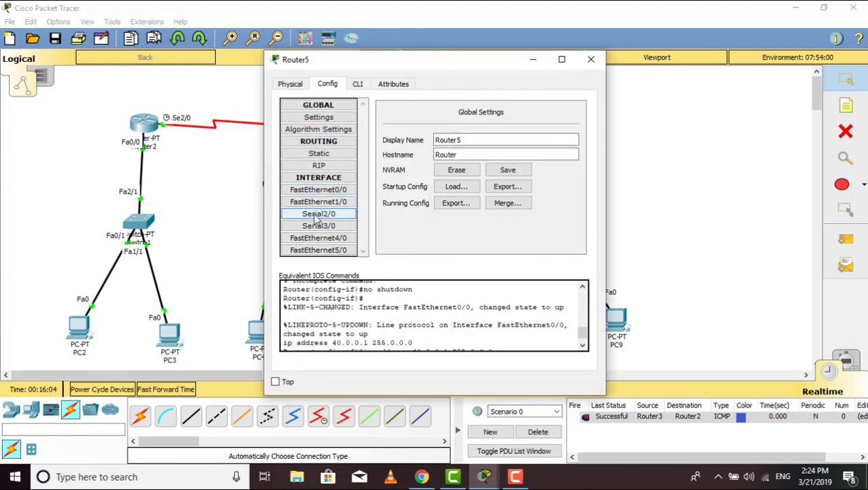
click(317, 213)
click(561, 167)
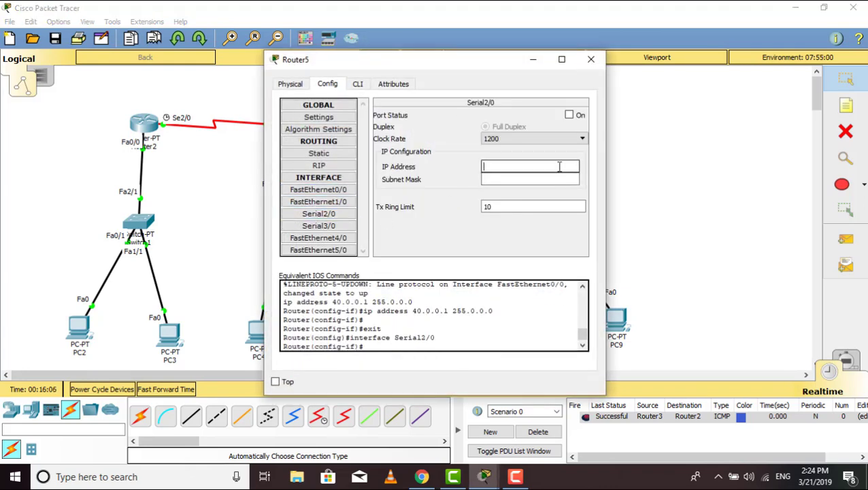
click(571, 115)
click(534, 163)
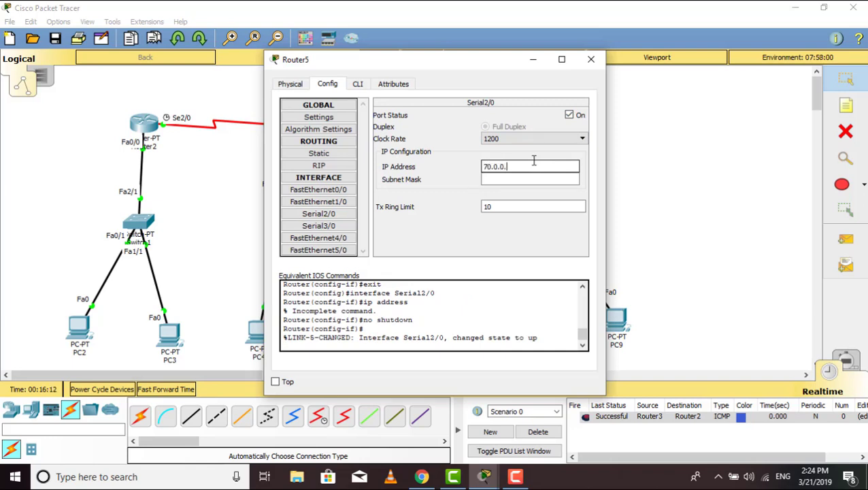
text(70.0.0.2)
click(529, 179)
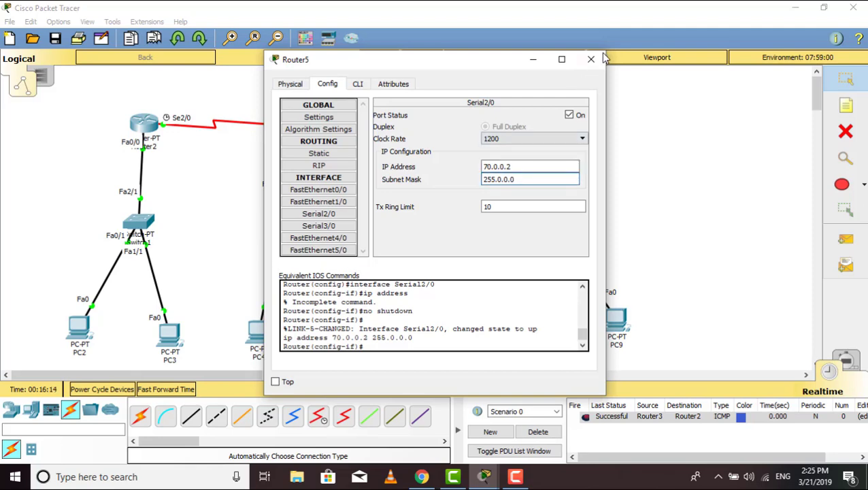
click(591, 59)
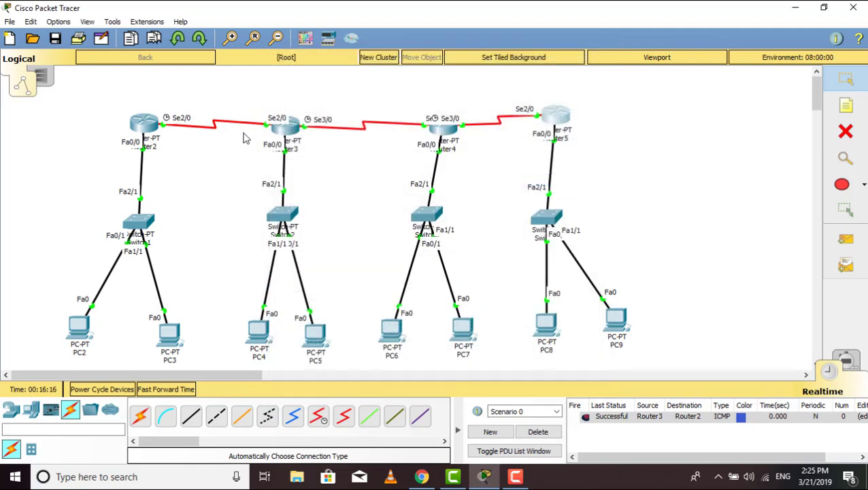
click(846, 239)
Ping Router4 from Router5 with a simple PDU, then delete the result
click(556, 116)
click(449, 127)
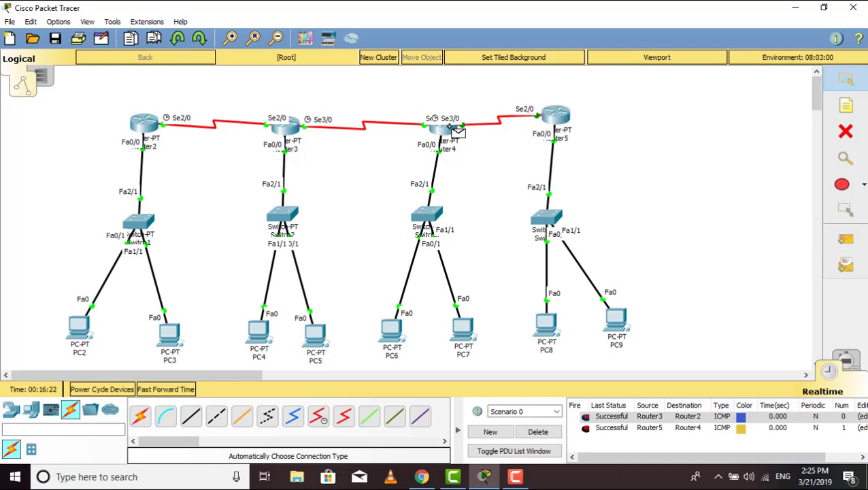
click(552, 436)
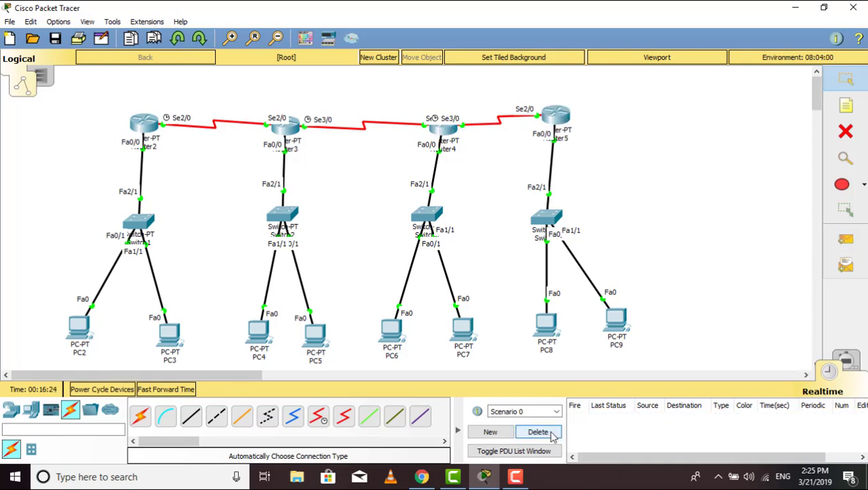
Send a simple PDU from Router5 to PC7, which fails
click(847, 241)
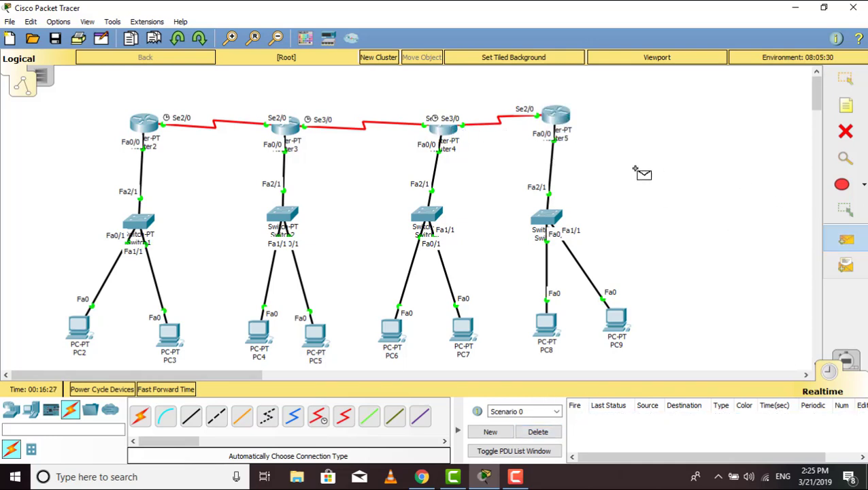
click(557, 115)
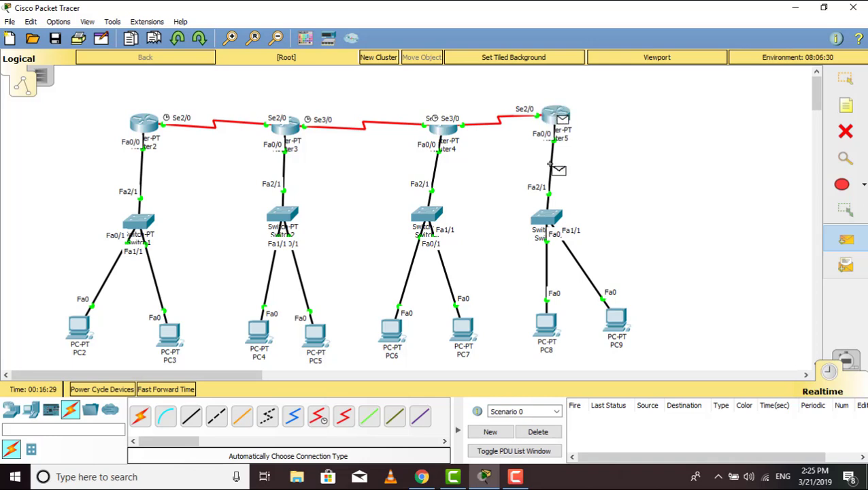
click(470, 330)
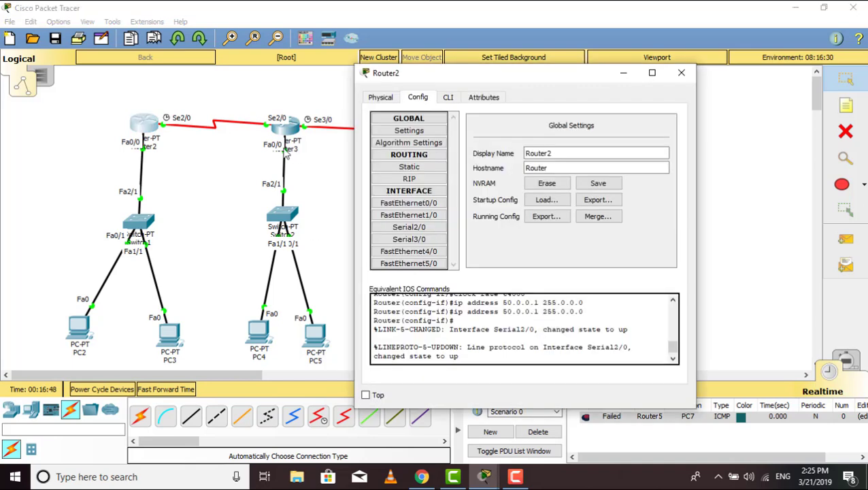
Fill in network 20.0.0.0 and mask 255.0.0.0 in Router2's static route fields
click(374, 170)
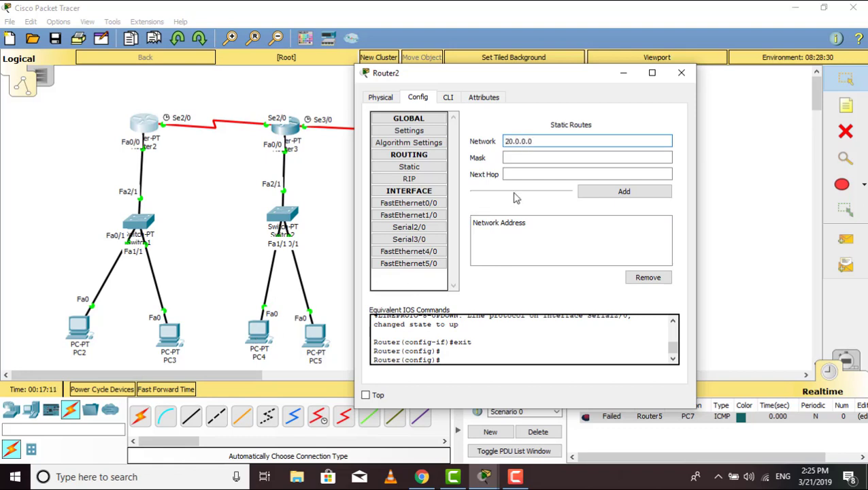
click(536, 155)
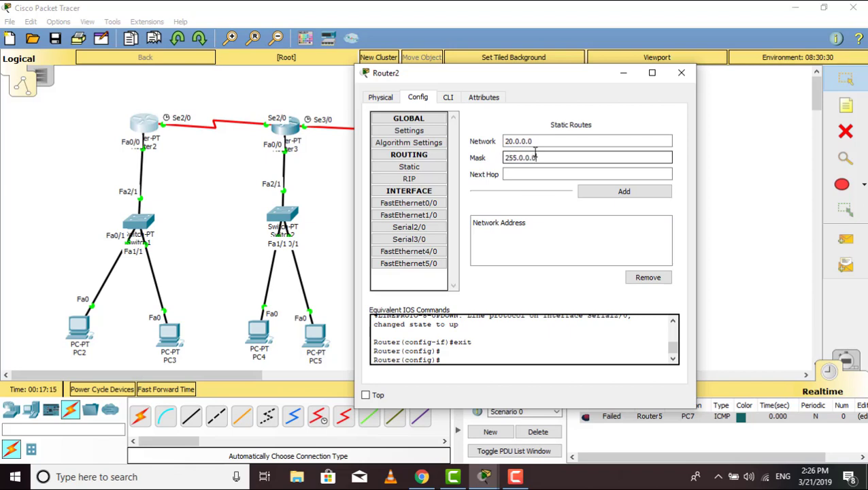
click(530, 175)
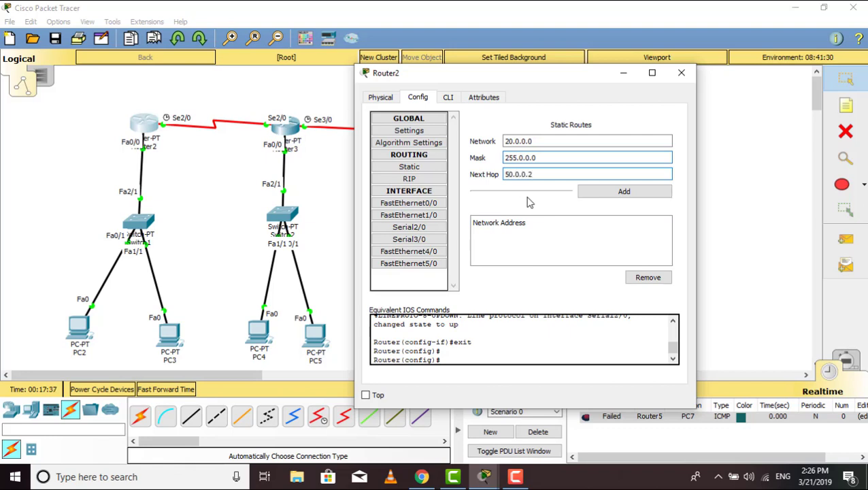
drag(564, 80, 608, 82)
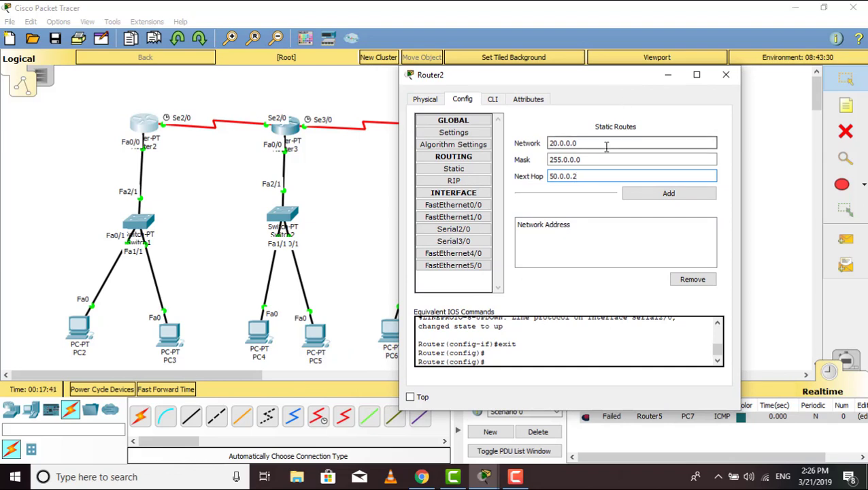
Check Router3's interface addresses, then add Router2's route via next hop 50.0.0.2
click(289, 131)
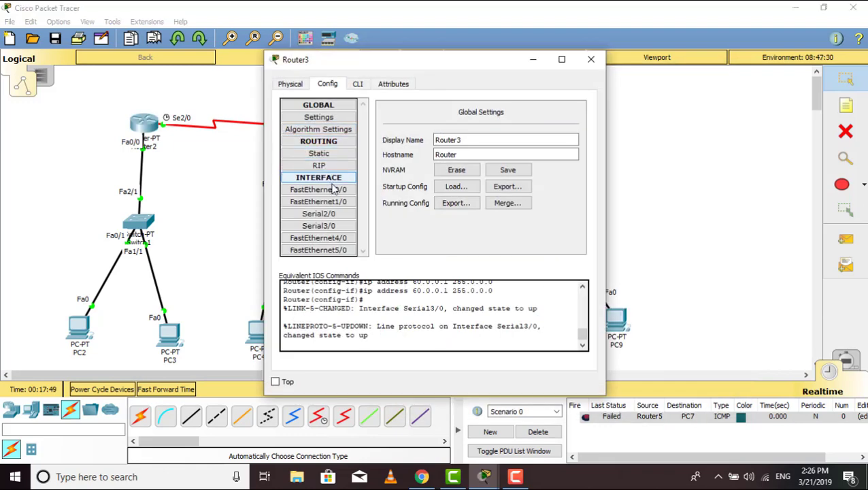
click(332, 190)
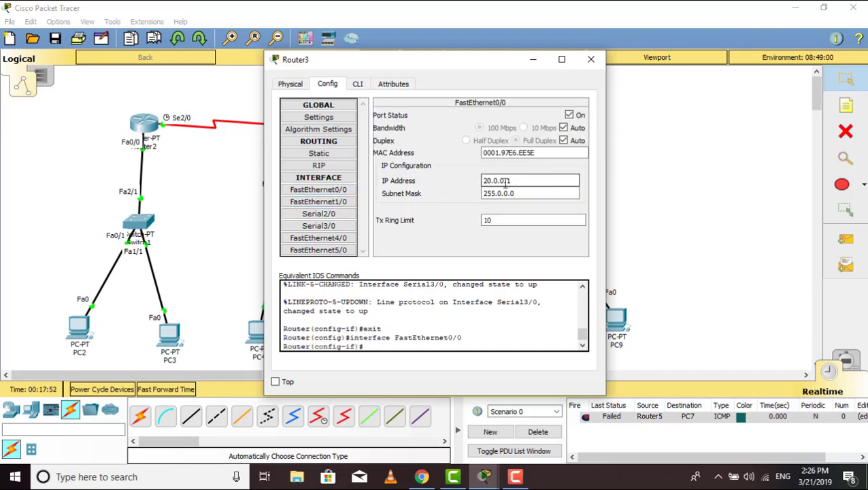
click(335, 213)
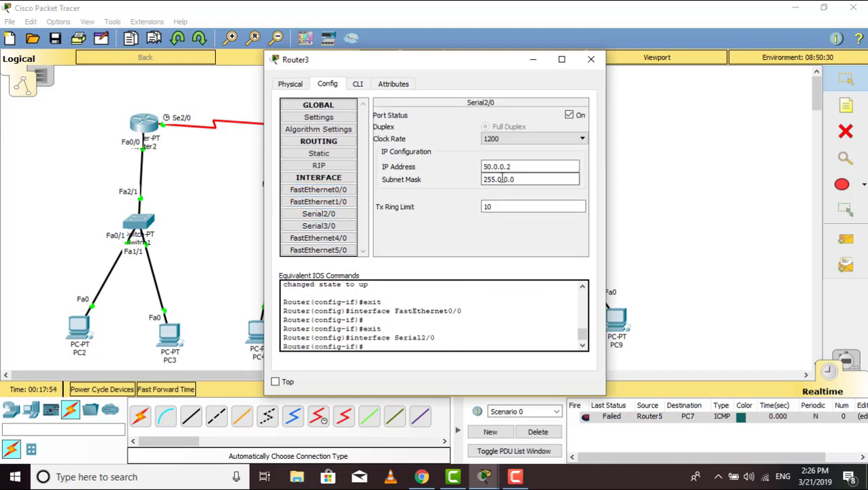
click(591, 61)
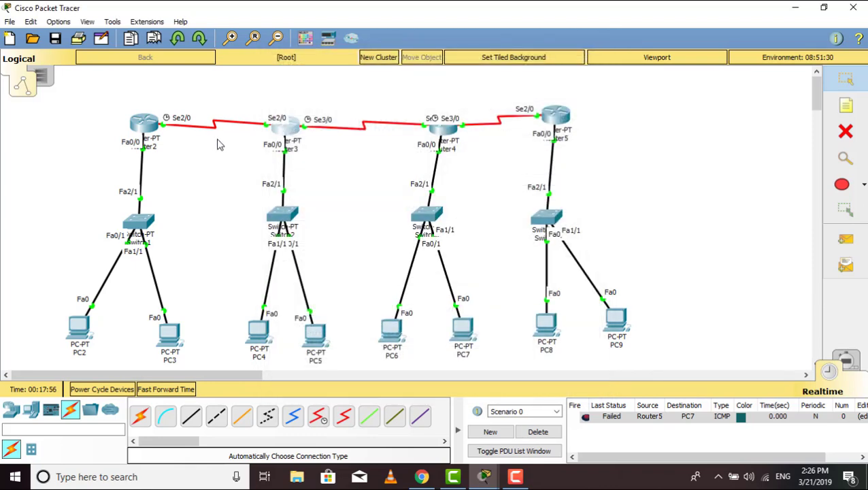
click(143, 123)
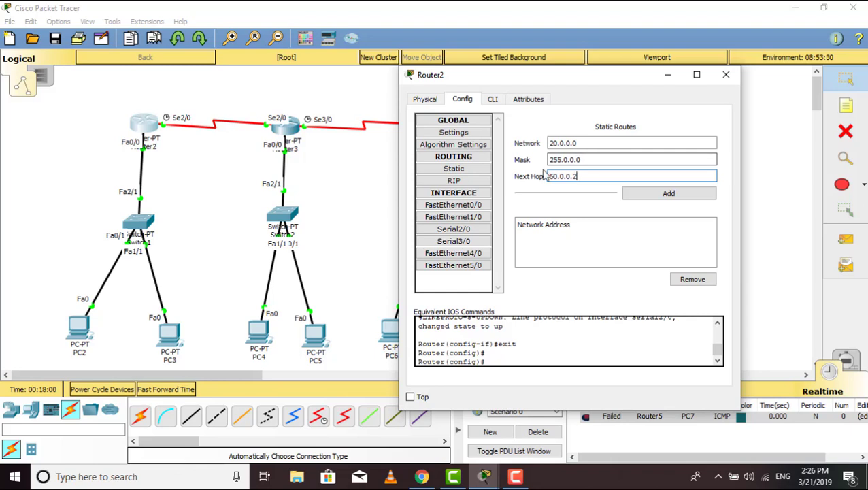
click(669, 196)
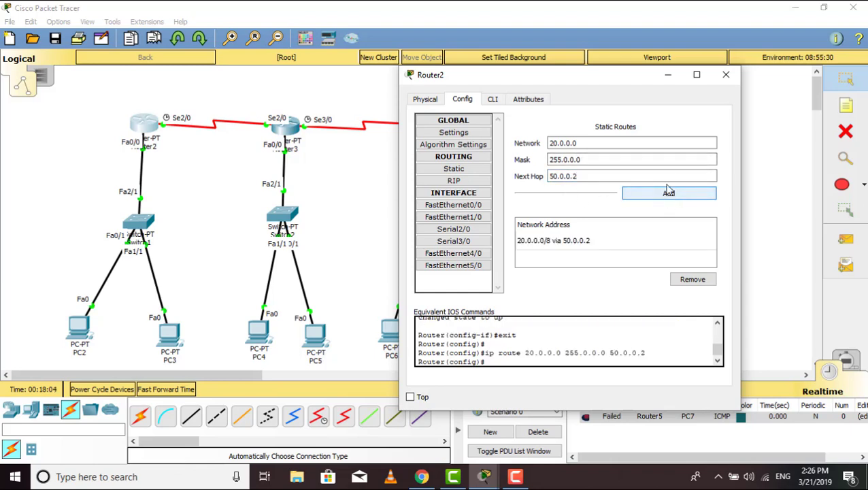
click(724, 75)
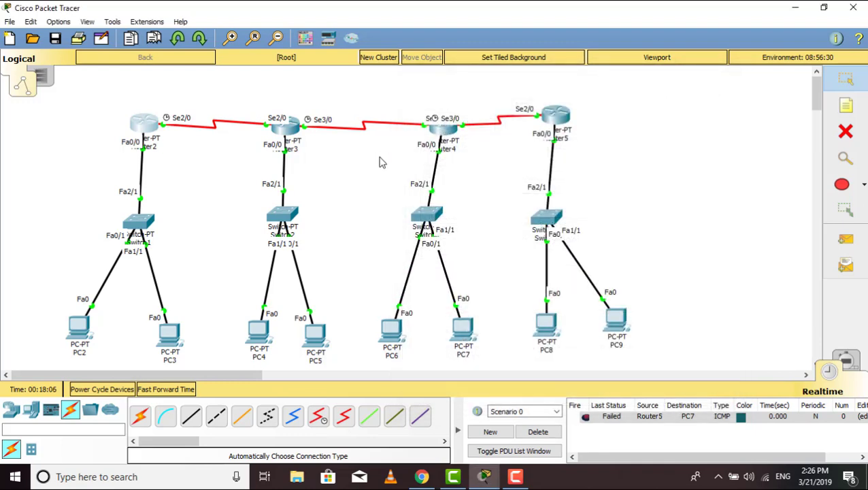
Remove the failed Router5-to-PC7 ping and send a ping from Router2 to PC5
click(538, 431)
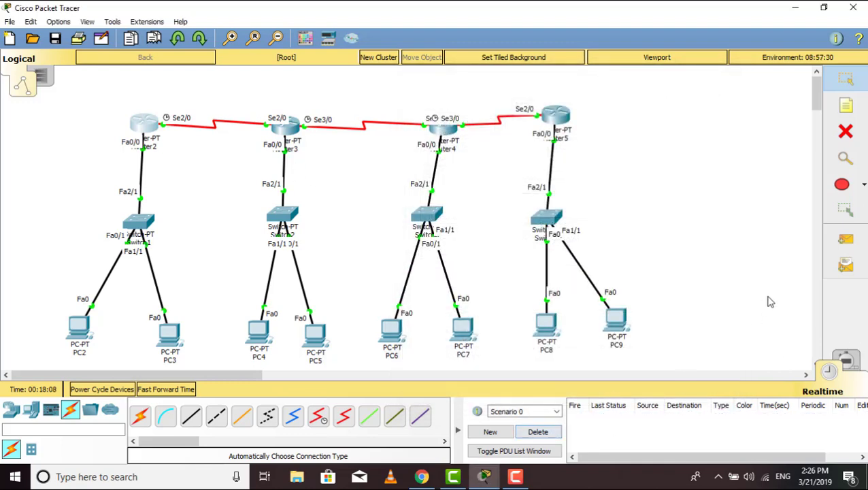
click(846, 238)
click(144, 122)
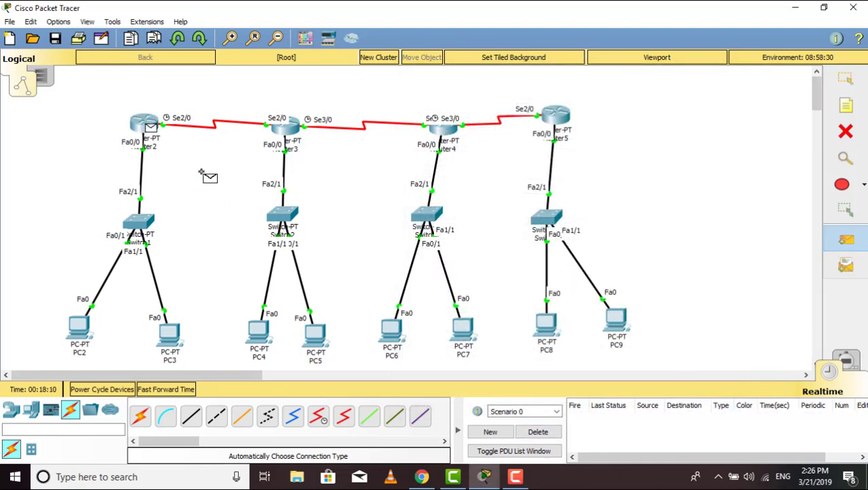
click(316, 335)
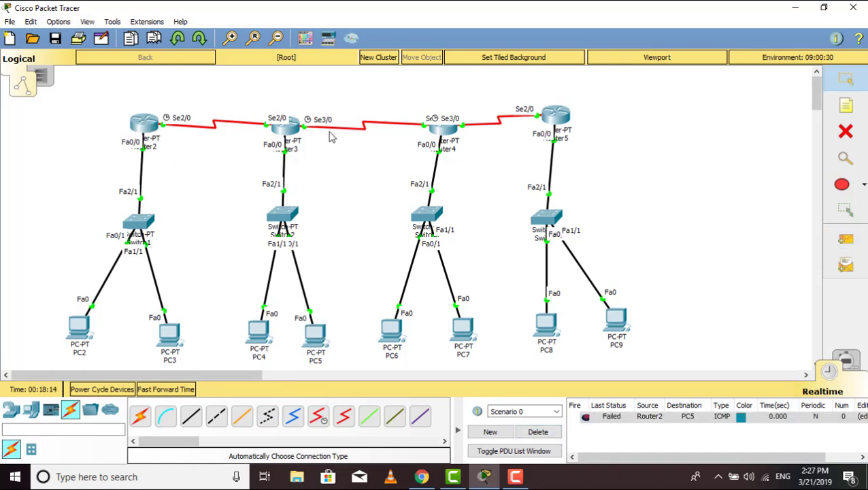
Ping PC5 from Router2 again, then clear the PDU results list
click(846, 239)
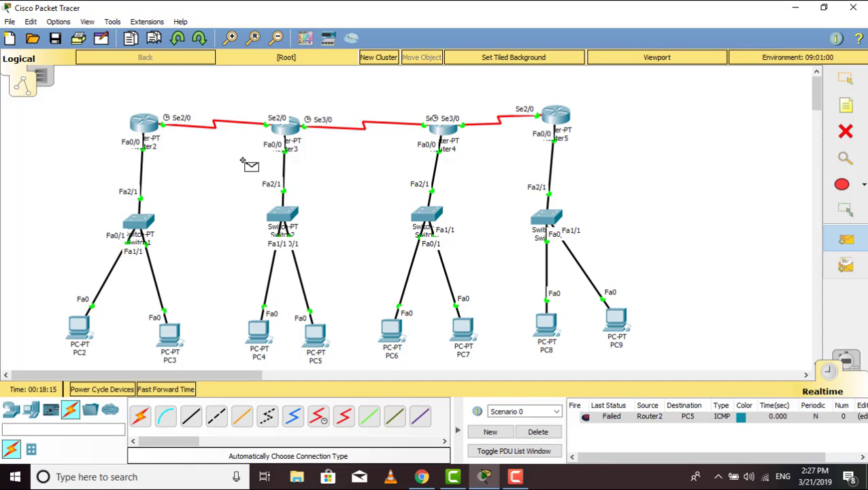
click(135, 125)
click(311, 331)
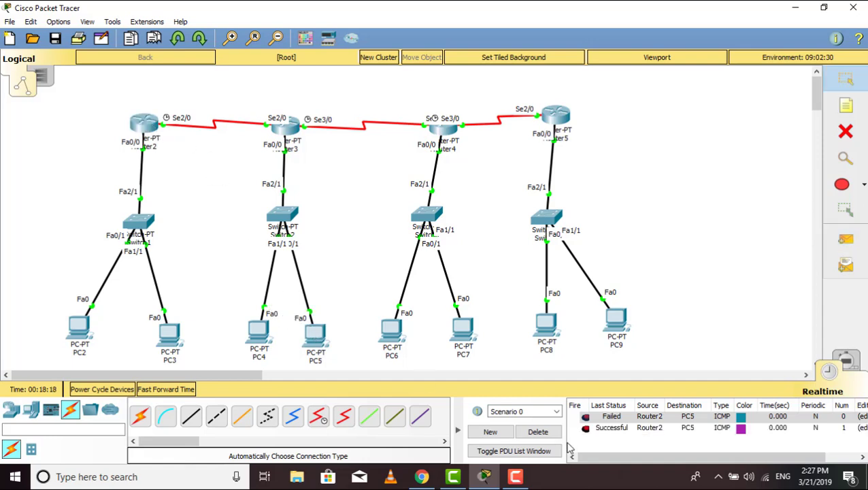
click(538, 431)
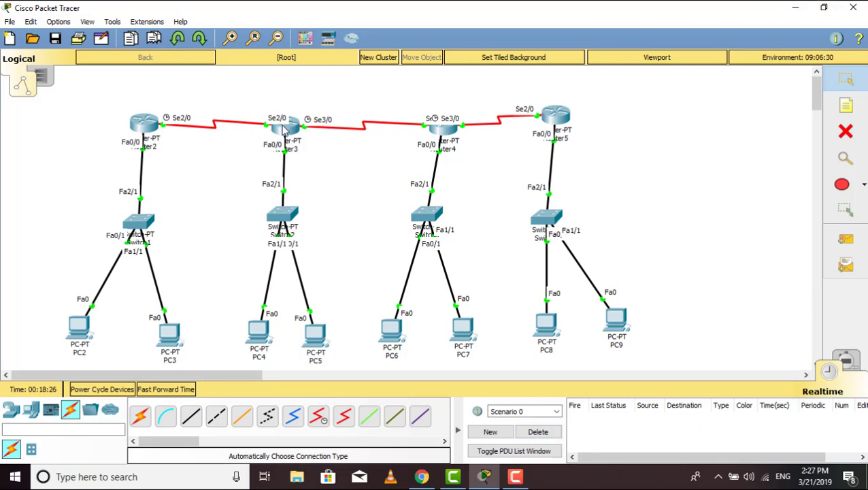
click(285, 129)
Add Router3's static route to 10.0.0.0, mask 255.0.0.0, via next hop 50.0.0.1
click(313, 153)
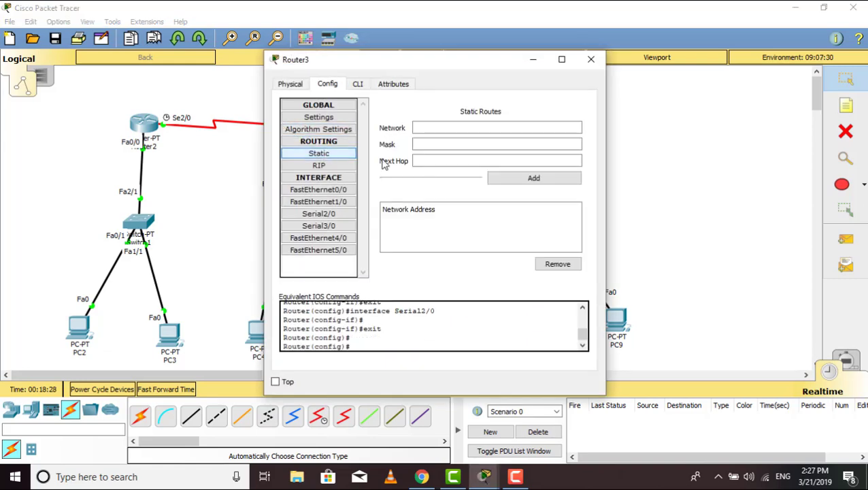
click(449, 128)
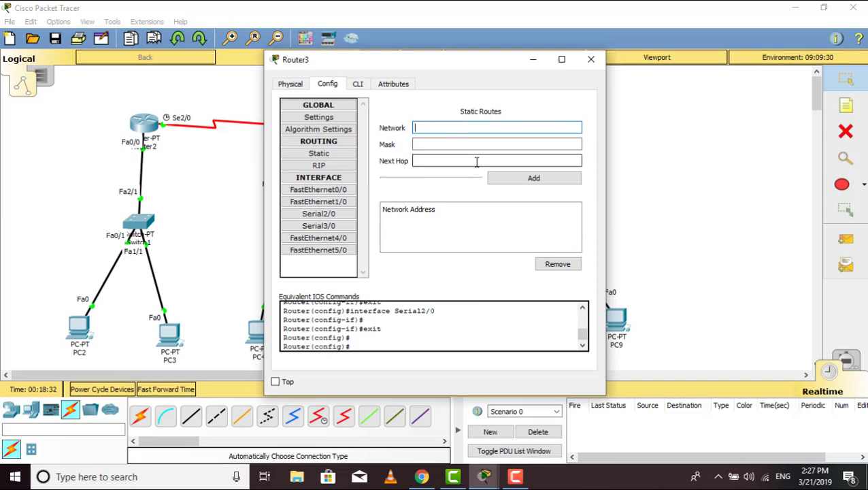
text(10.0.0.0)
click(439, 142)
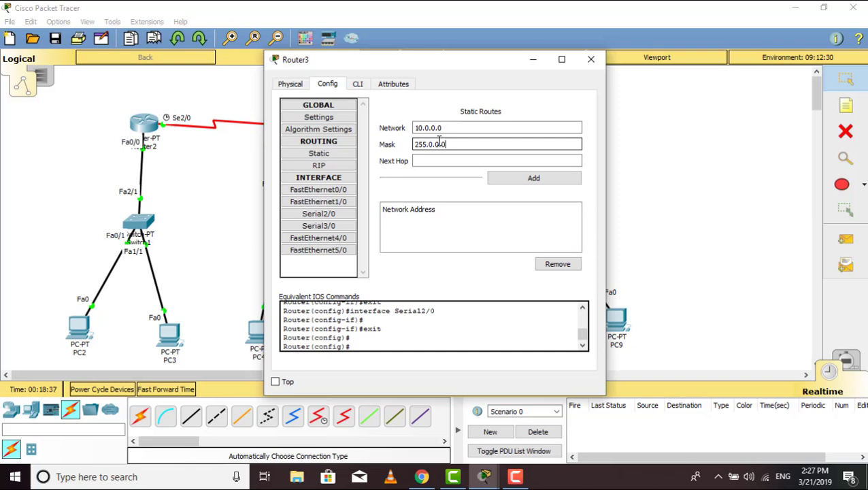
click(435, 163)
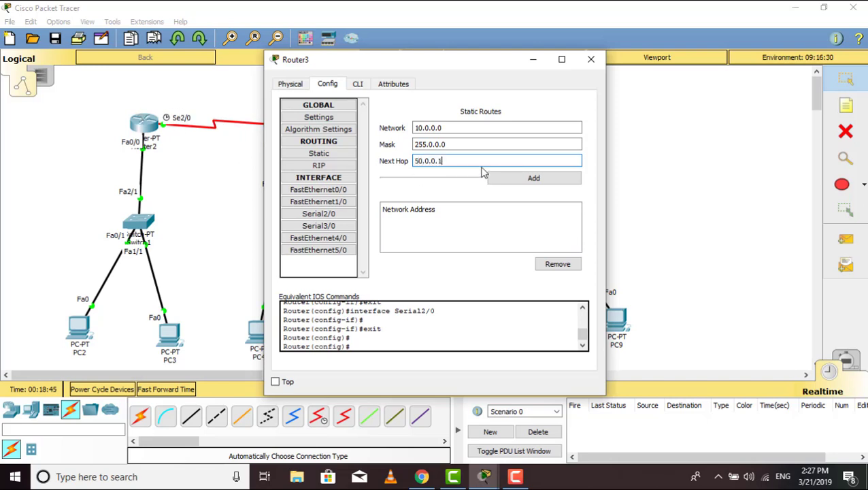
click(528, 179)
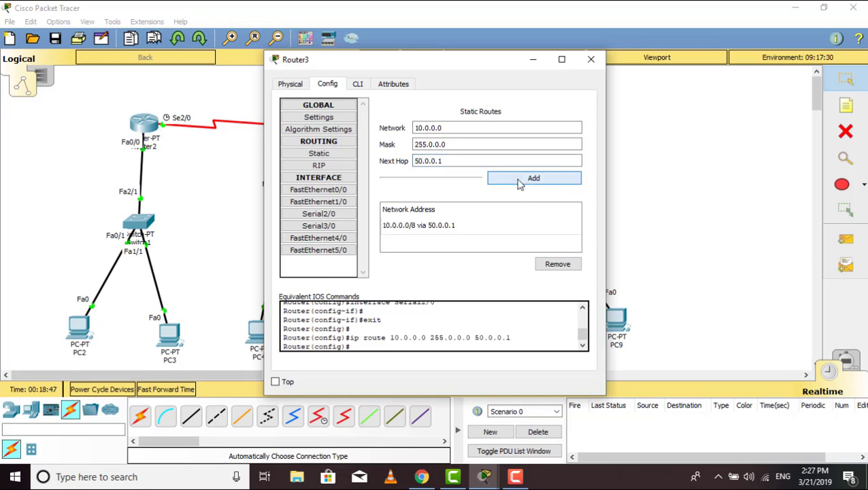
click(591, 59)
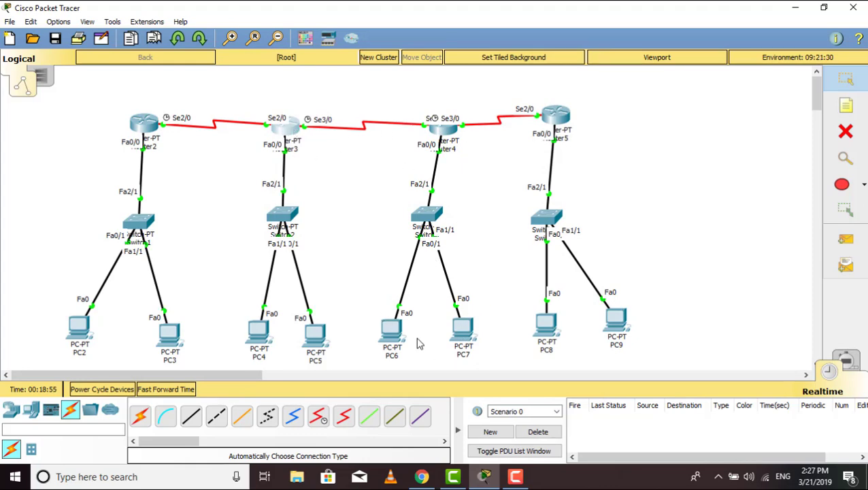
Fill in network 30.0.0.0 and mask 255.0.0.0 in Router3's static route fields
click(285, 131)
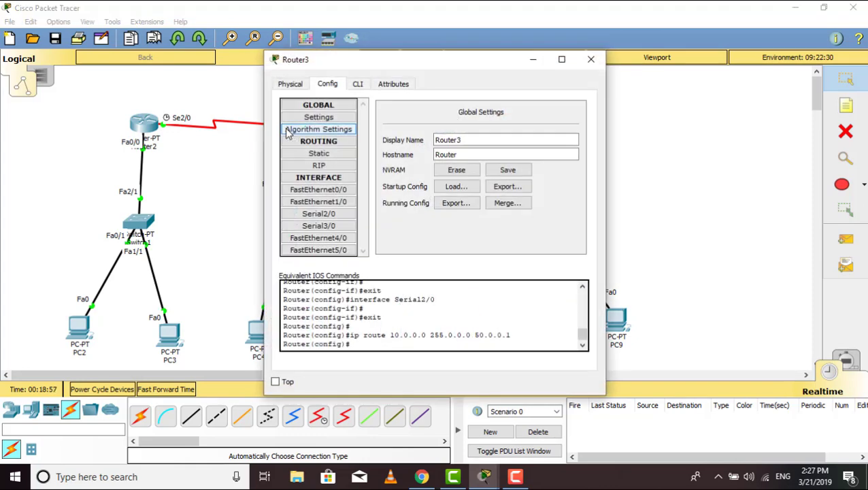
click(318, 153)
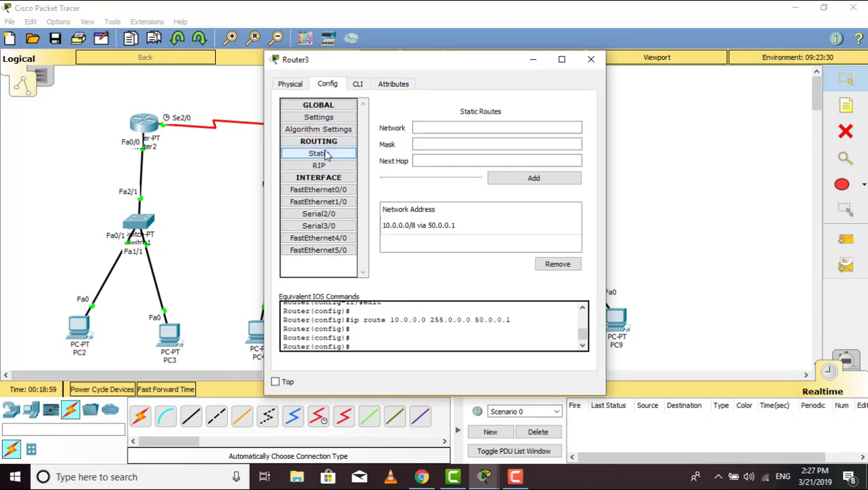
drag(381, 60, 604, 93)
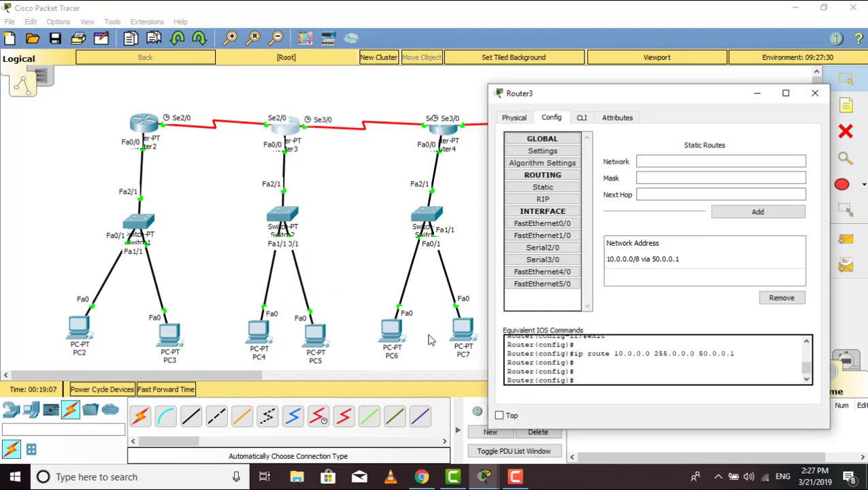
click(667, 161)
text(30.0.0.0)
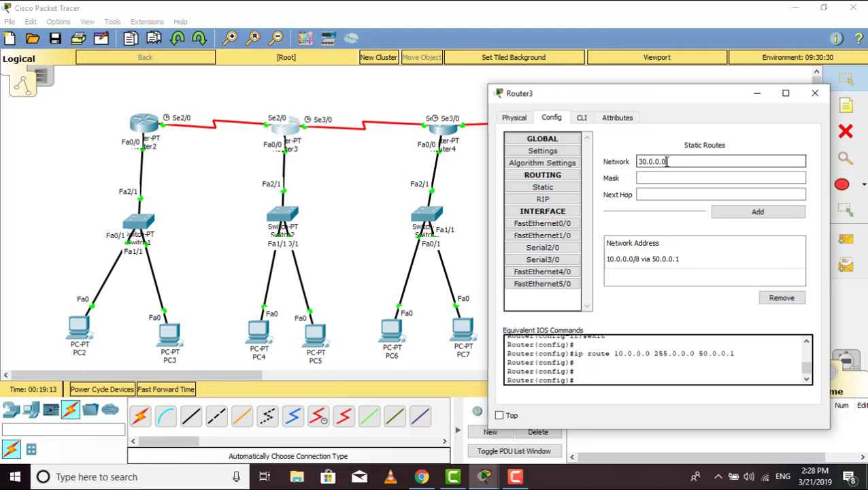
click(660, 178)
text(255)
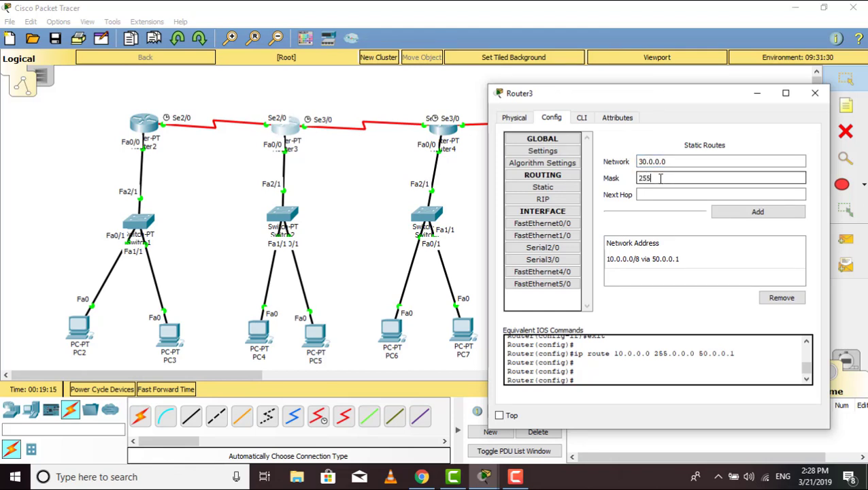
text(.0.0.0)
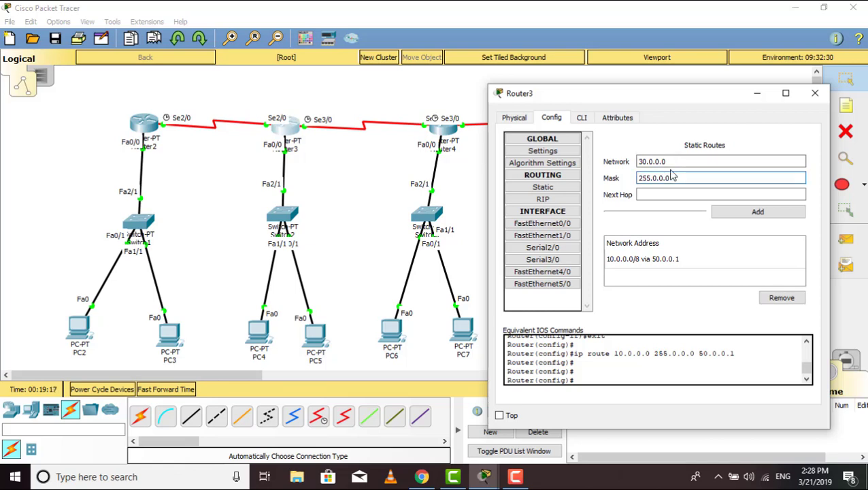
click(670, 193)
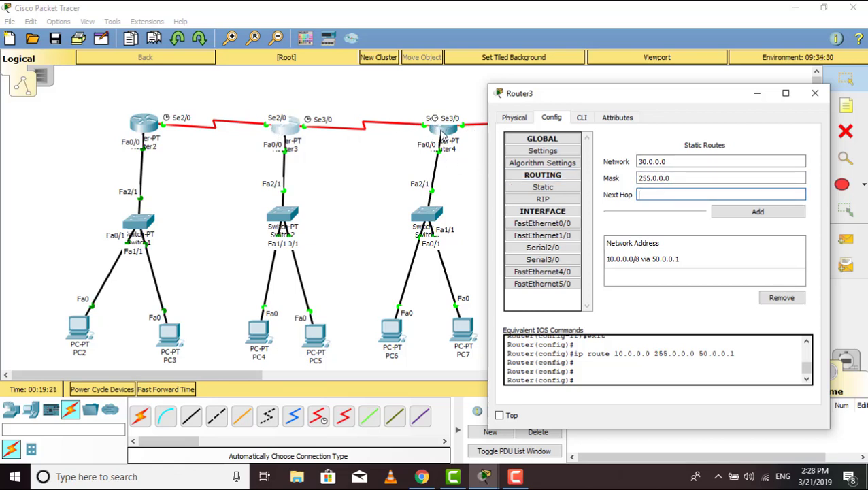
Look up Router4's Serial2/0 address and add Router3's route via next hop 60.0.0.2
click(441, 129)
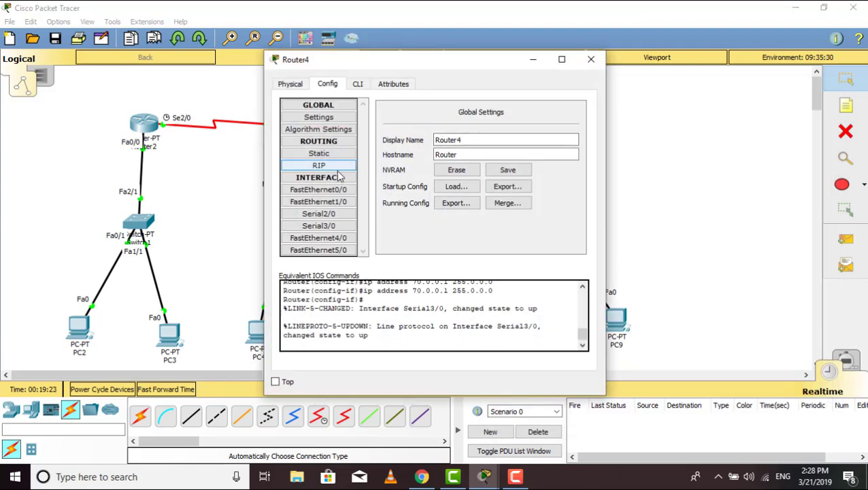
click(319, 214)
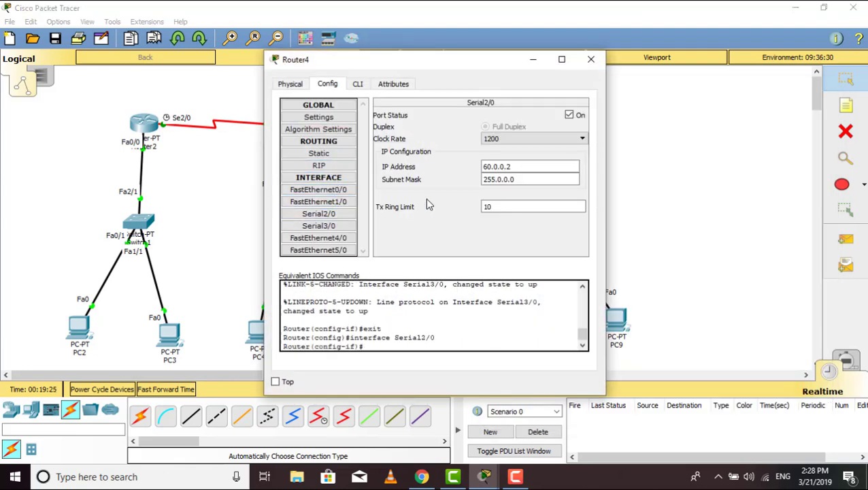
click(591, 60)
click(295, 142)
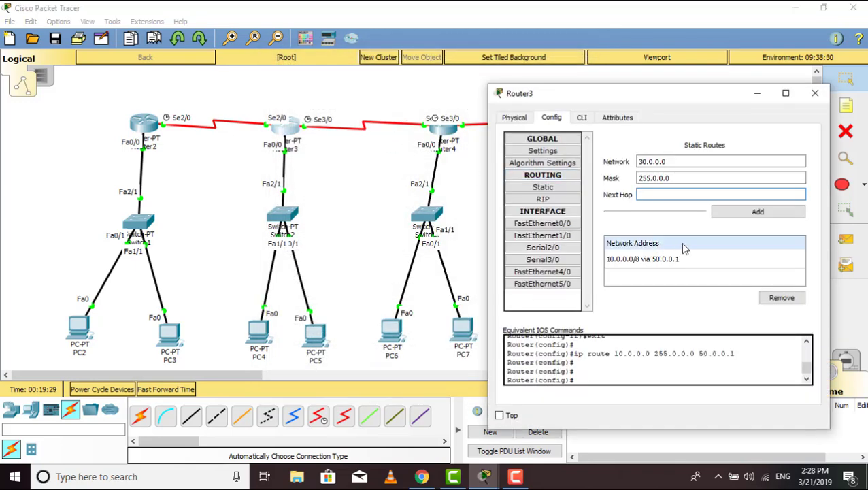
click(713, 194)
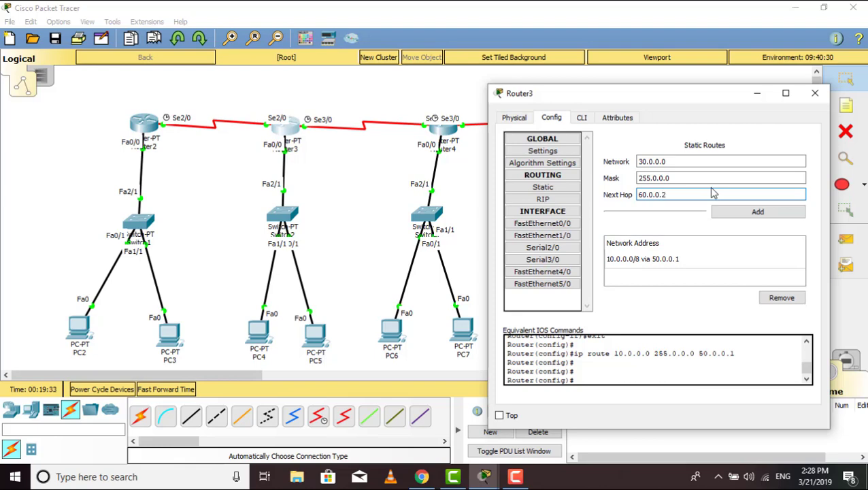
click(724, 213)
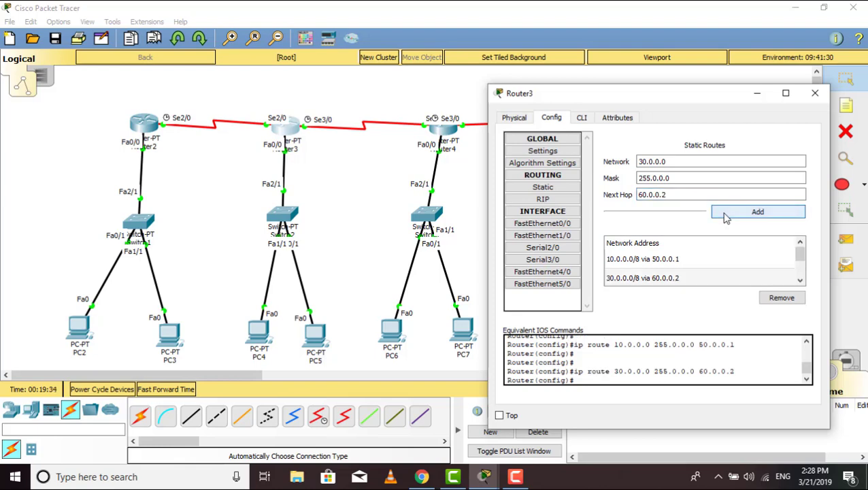
click(815, 93)
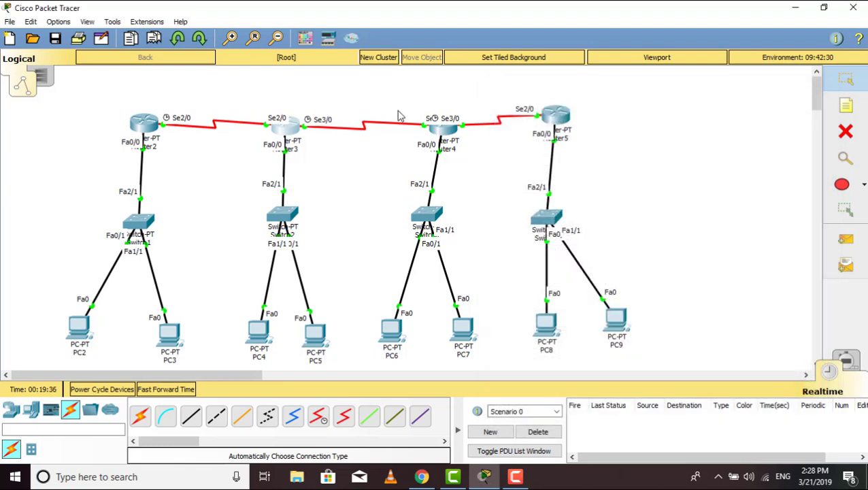
click(439, 131)
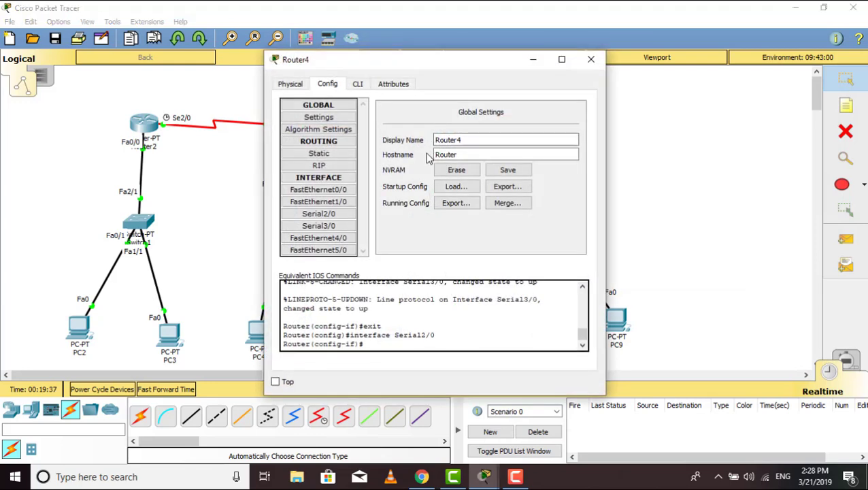
Add Router4's static route to 20.0.0.0, mask 255.0.0.0, via next hop 60.0.0.1
click(330, 153)
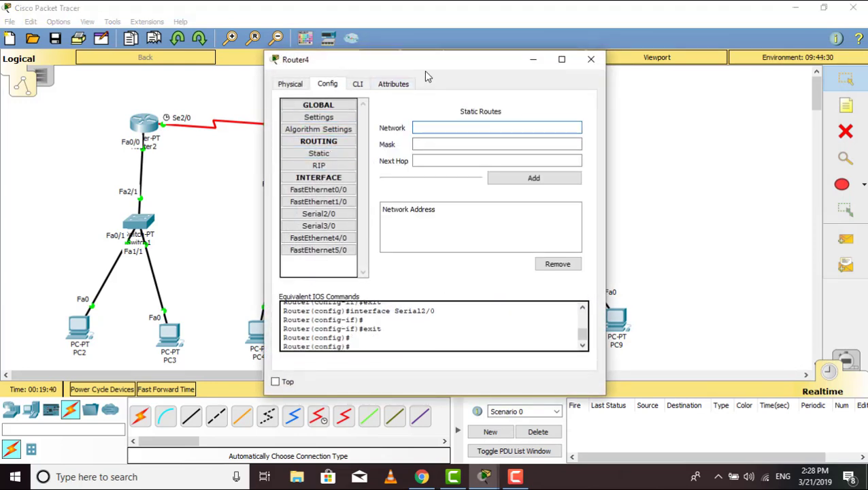
drag(425, 77, 607, 109)
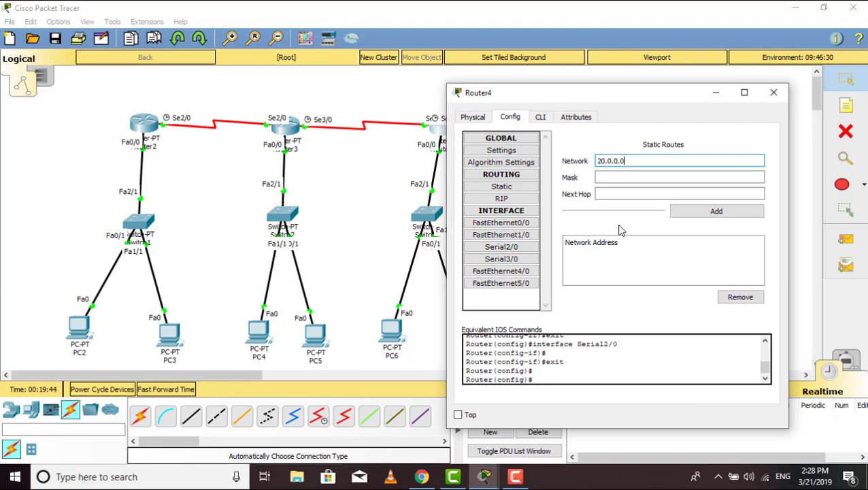
click(627, 176)
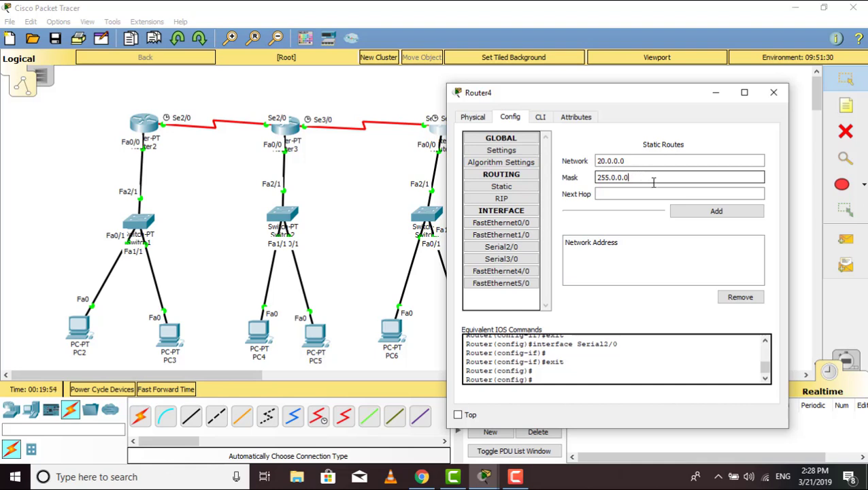
click(650, 194)
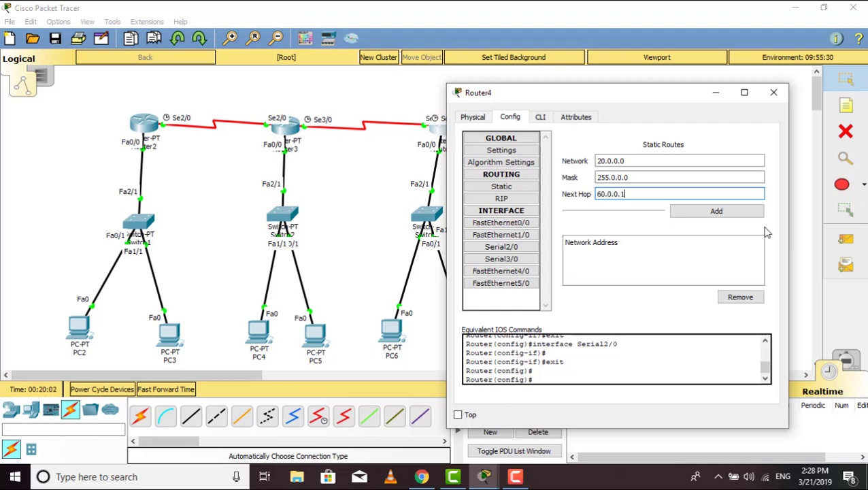
click(717, 211)
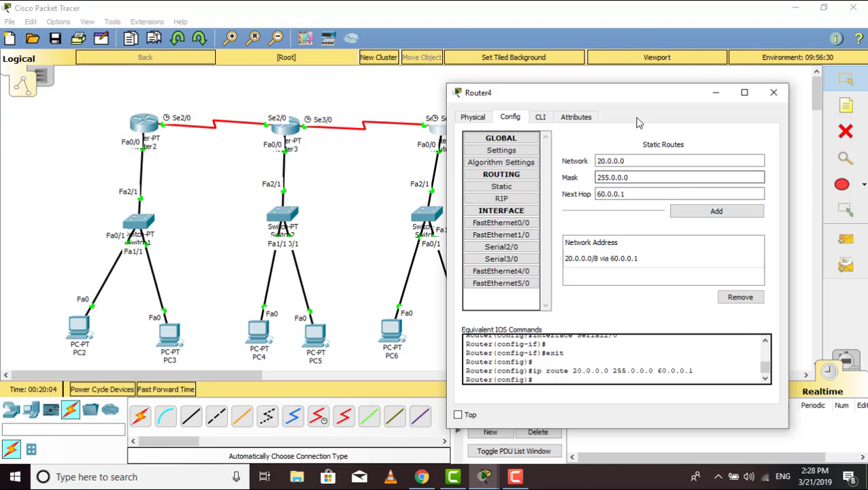
drag(613, 93, 74, 107)
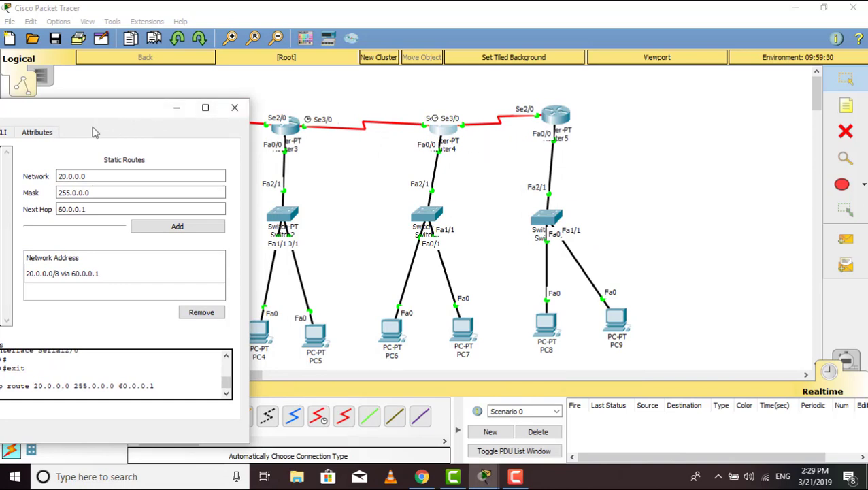
click(234, 107)
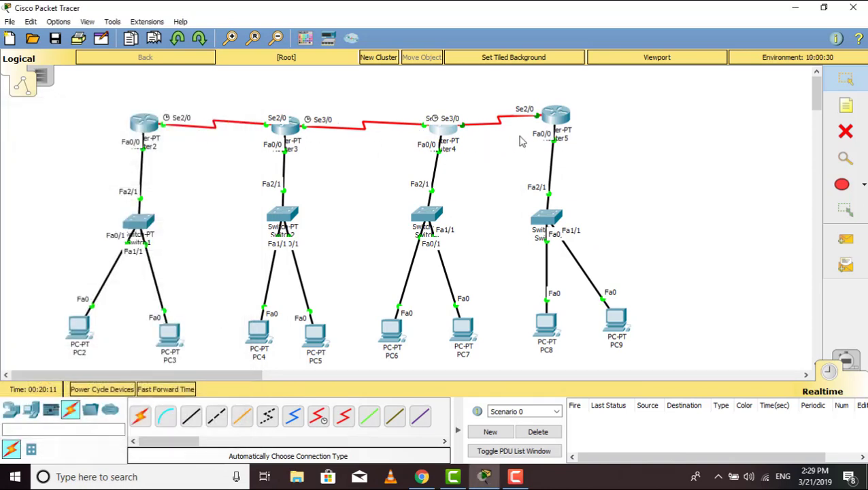
Fill in network 40.0.0.0 and mask 255.0.0.0 in Router4's static route fields
click(446, 130)
drag(483, 68, 182, 81)
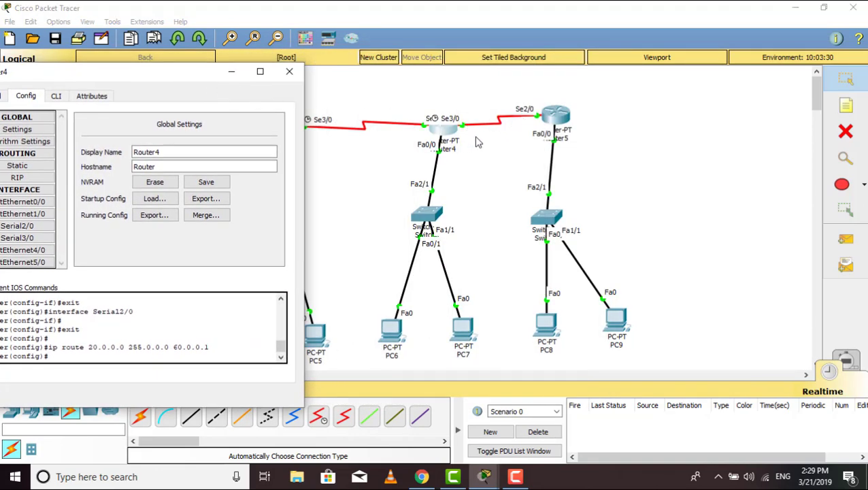
drag(157, 80, 326, 34)
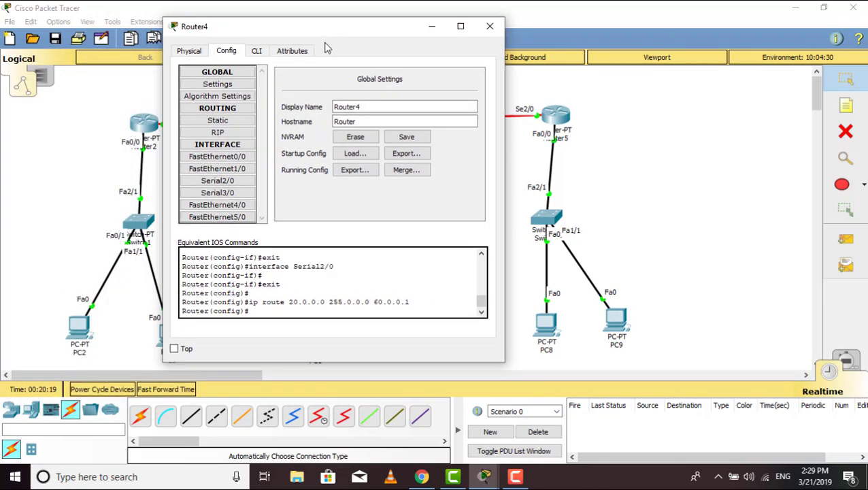
click(232, 124)
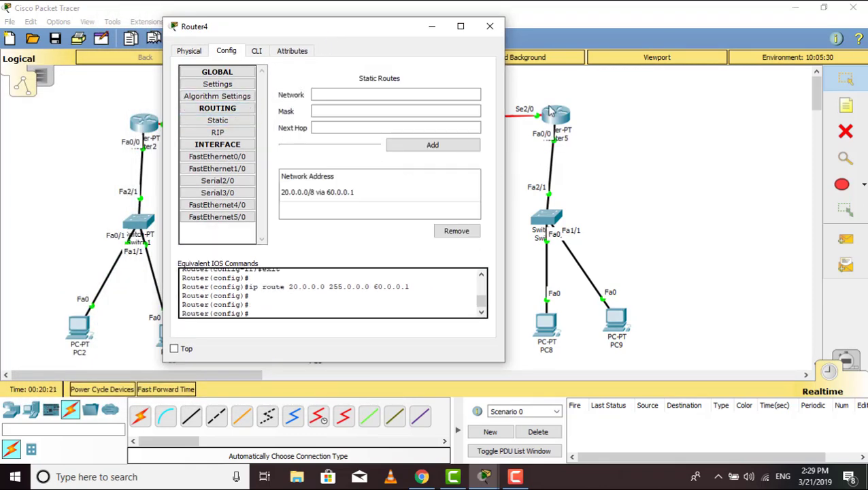
click(339, 95)
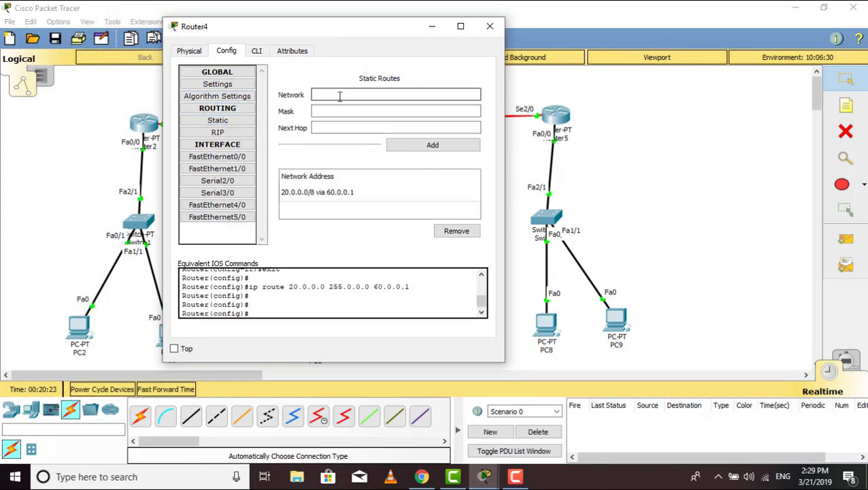
text(40.0.0.0)
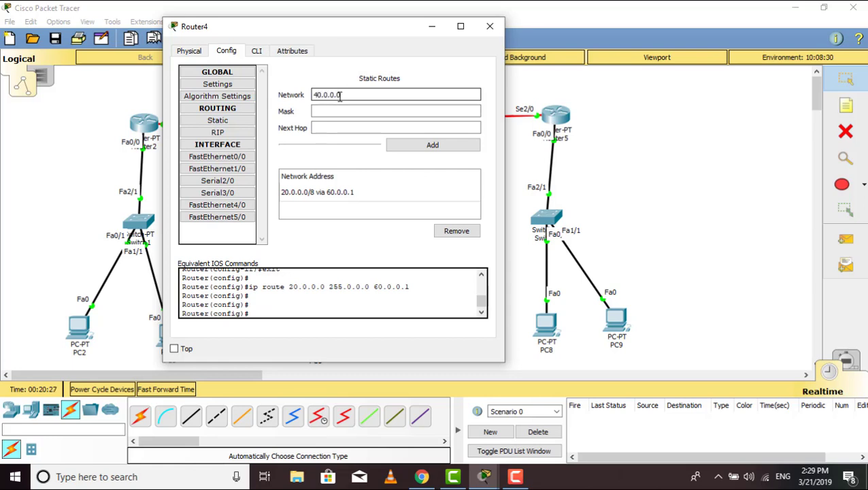
click(340, 115)
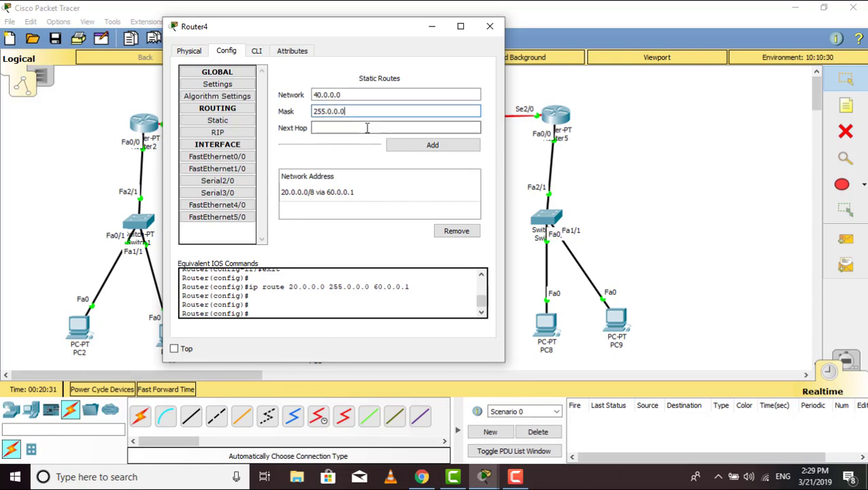
click(366, 127)
Look up Router5's Serial2/0 address to use as the next hop
drag(381, 28, 322, 40)
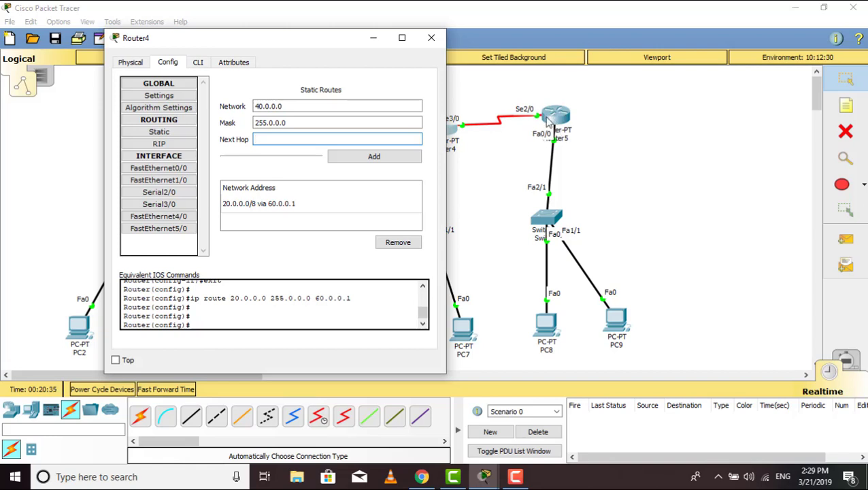
click(287, 141)
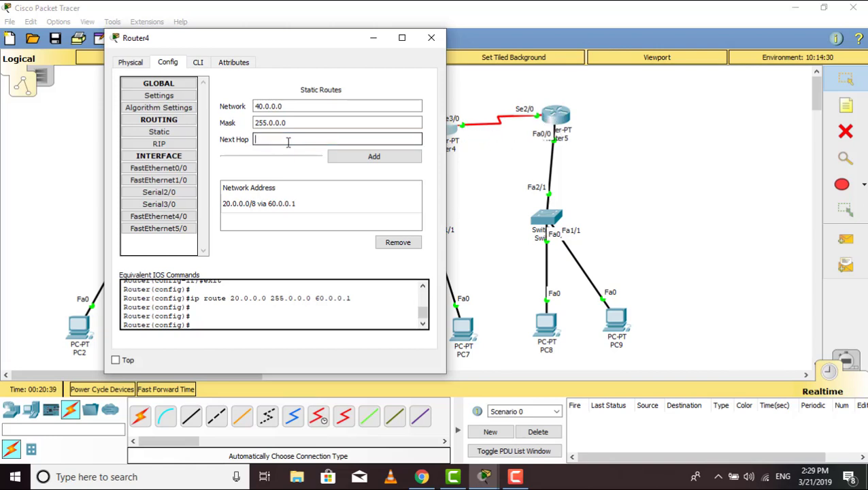
click(287, 142)
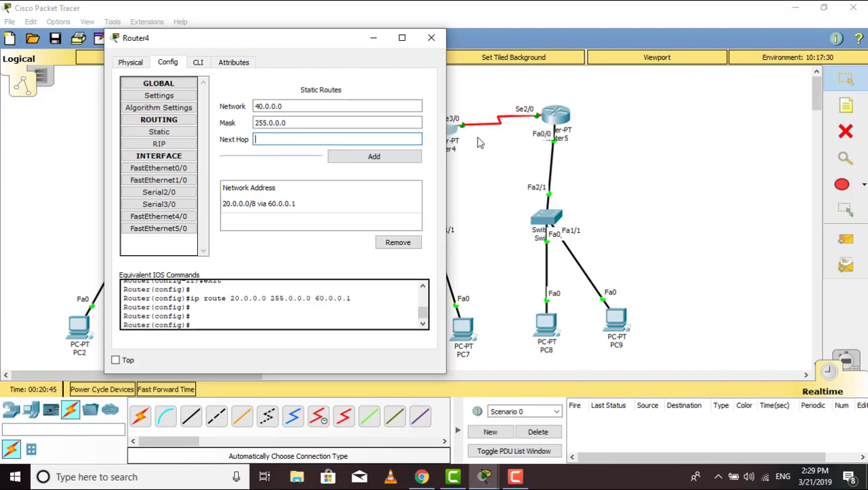
click(564, 119)
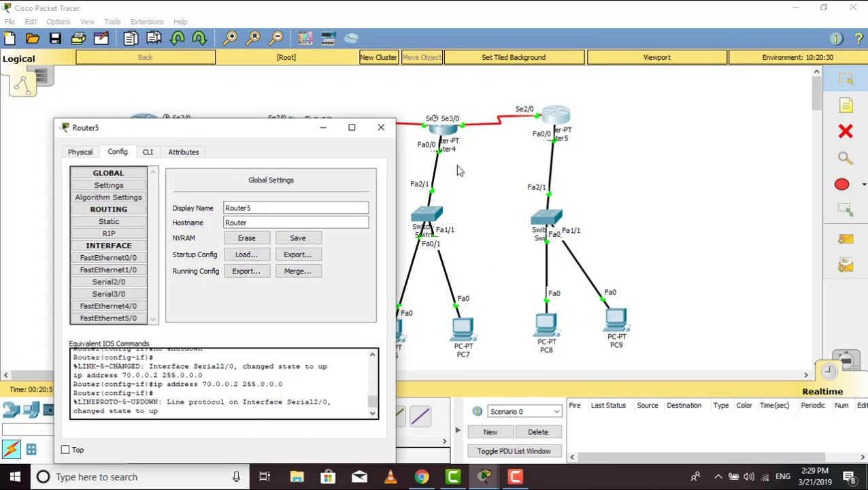
drag(203, 133, 384, 88)
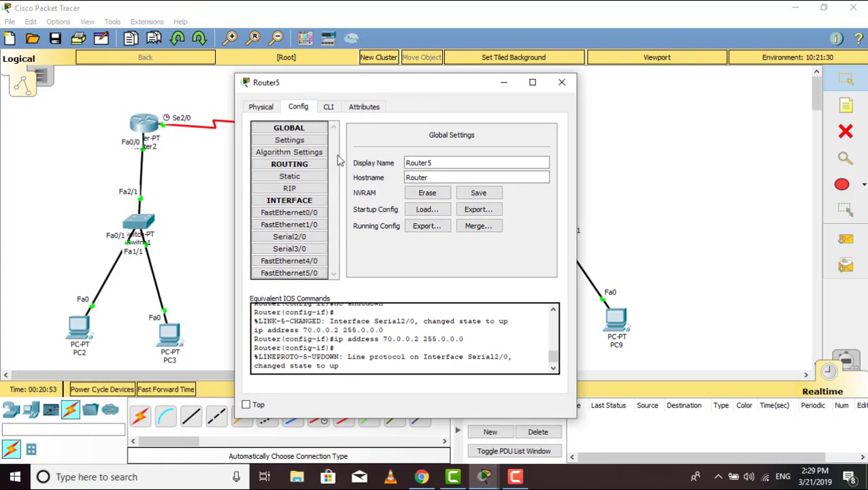
click(313, 236)
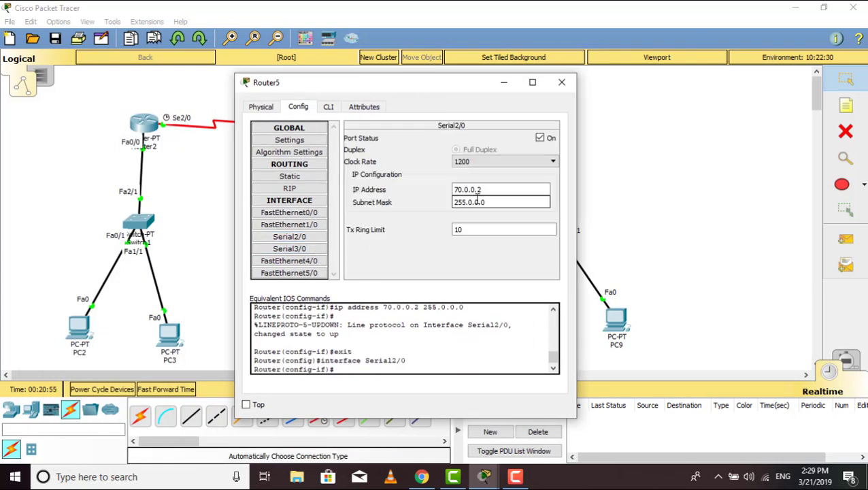
click(561, 82)
Add Router4's route to 40.0.0.0 via next hop 70.0.0.2 and close its settings
click(436, 129)
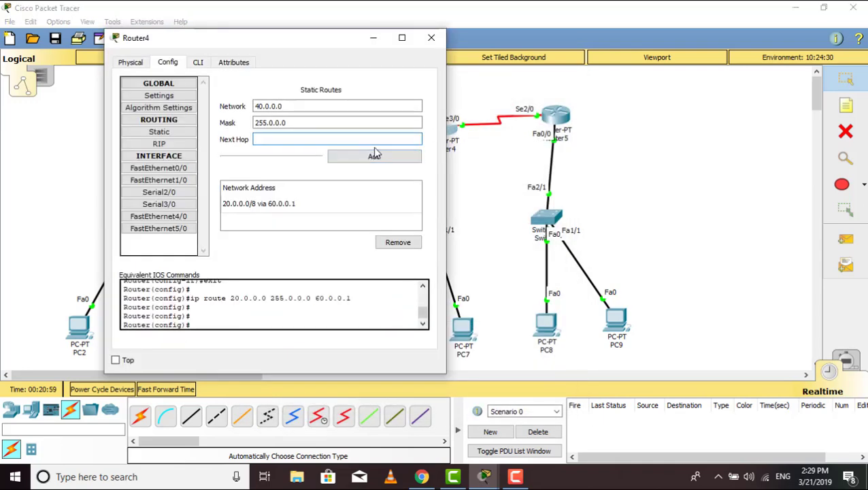
text(.0.0.2)
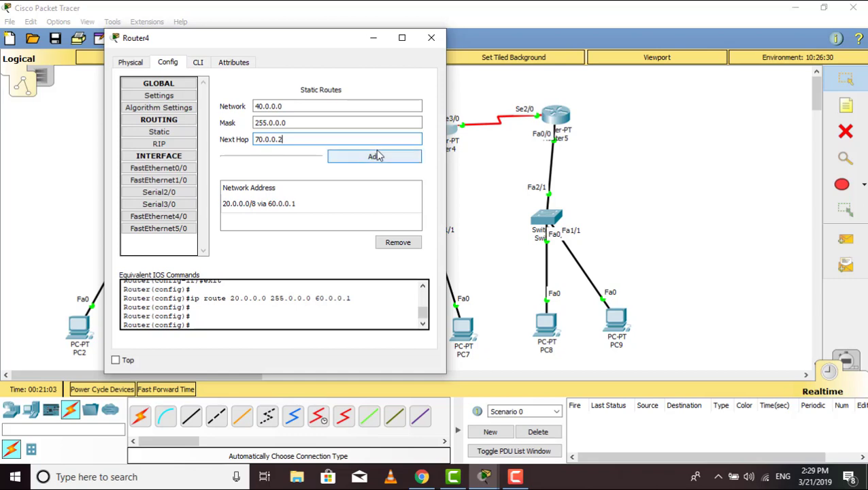
click(375, 156)
click(432, 39)
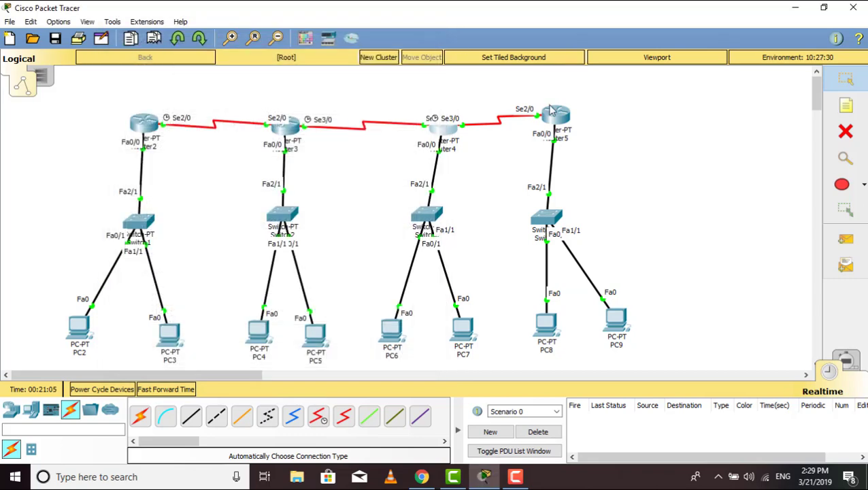
Add Router5's static route to 30.0.0.0, mask 255.0.0.0, via next hop 70.0.0.1
click(557, 115)
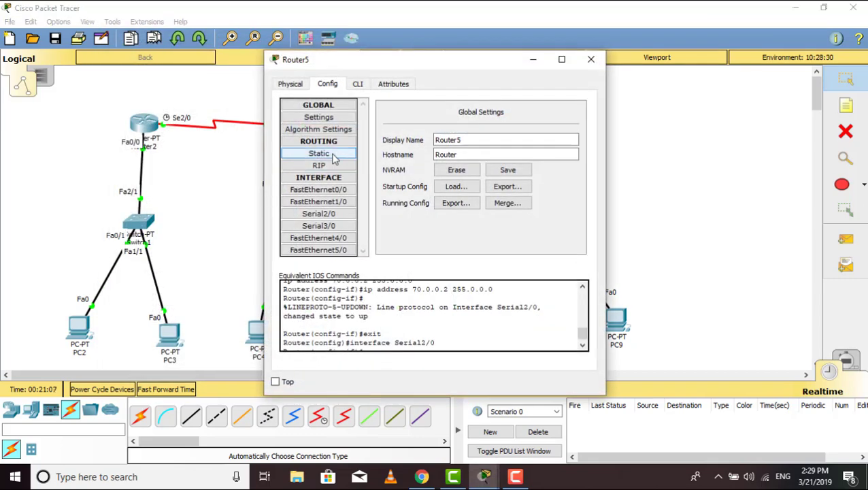
click(318, 153)
click(443, 128)
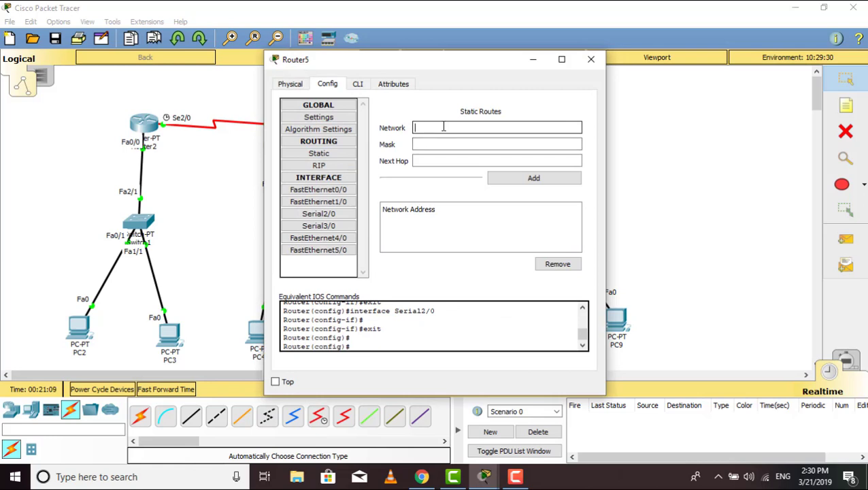
text(30.0.0.0)
click(439, 144)
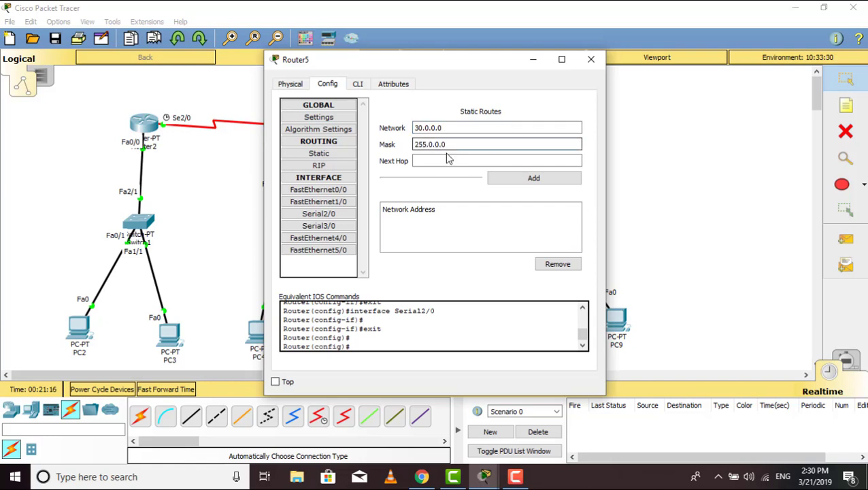
click(447, 160)
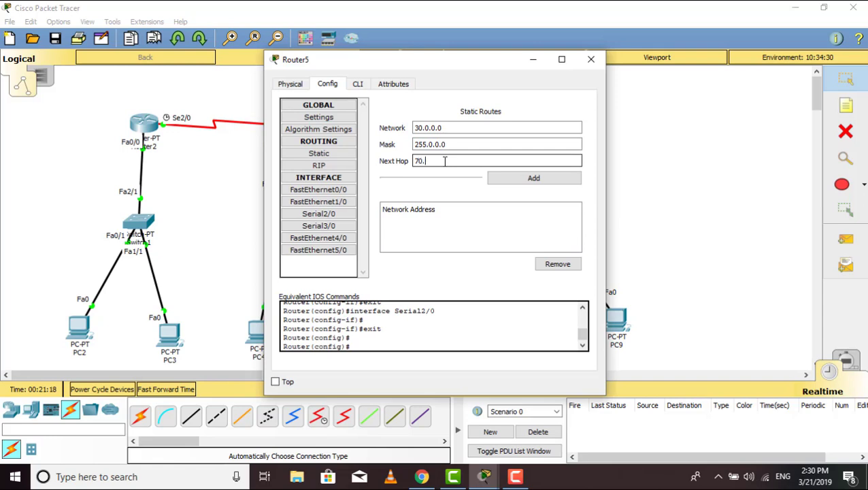
text(70.0.0.1)
click(504, 178)
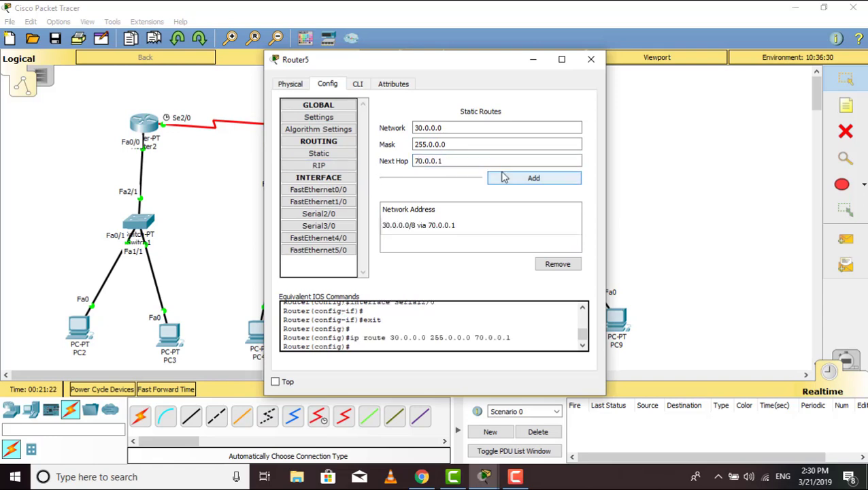
click(591, 59)
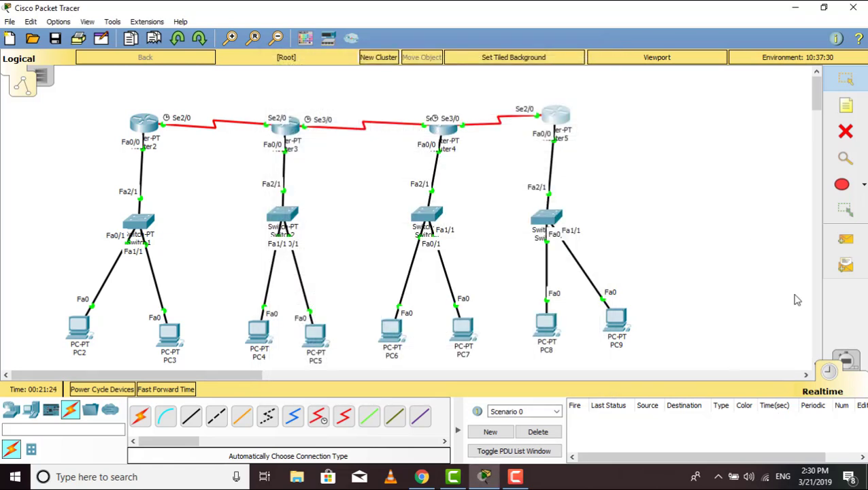
Send two pings from Router5 to PC6, then clear the PDU list
click(846, 239)
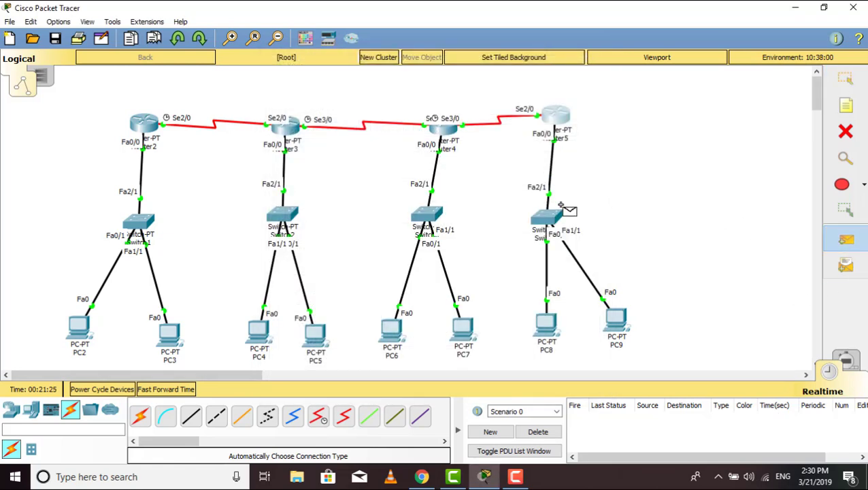
click(555, 126)
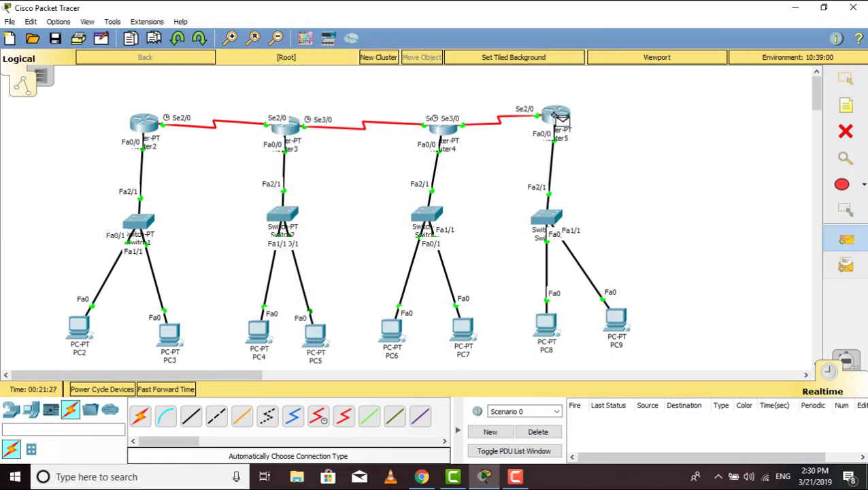
click(391, 328)
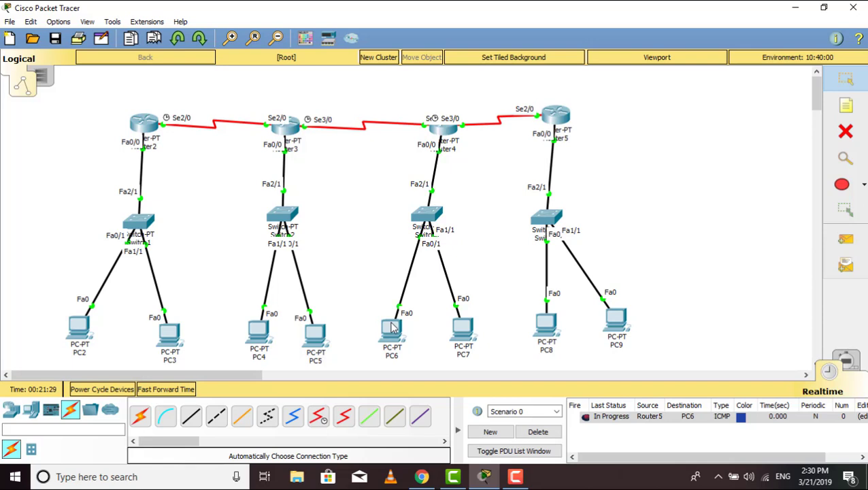
click(846, 239)
click(556, 122)
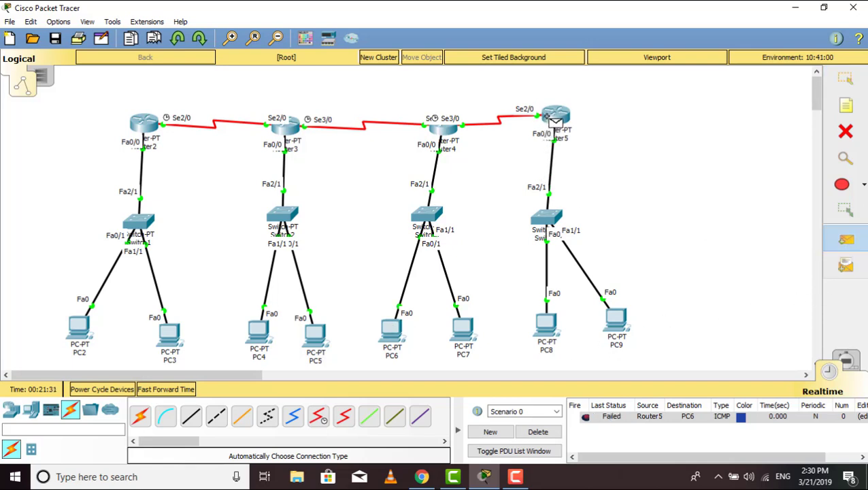
click(389, 319)
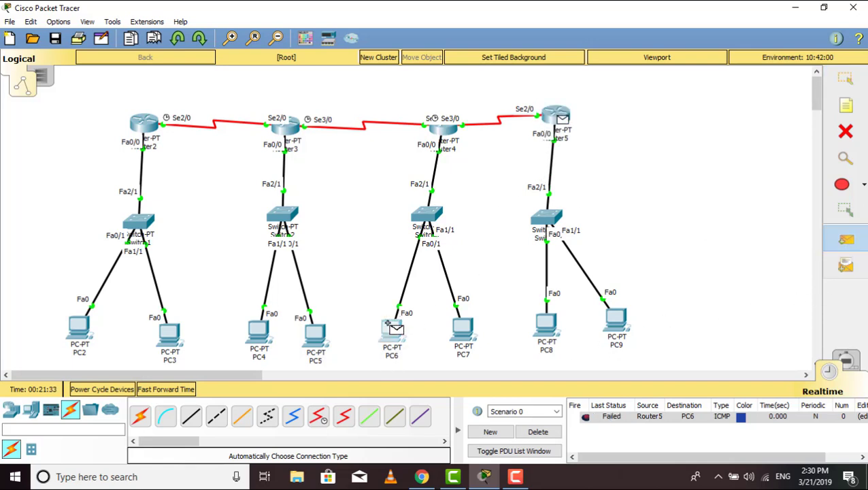
click(534, 432)
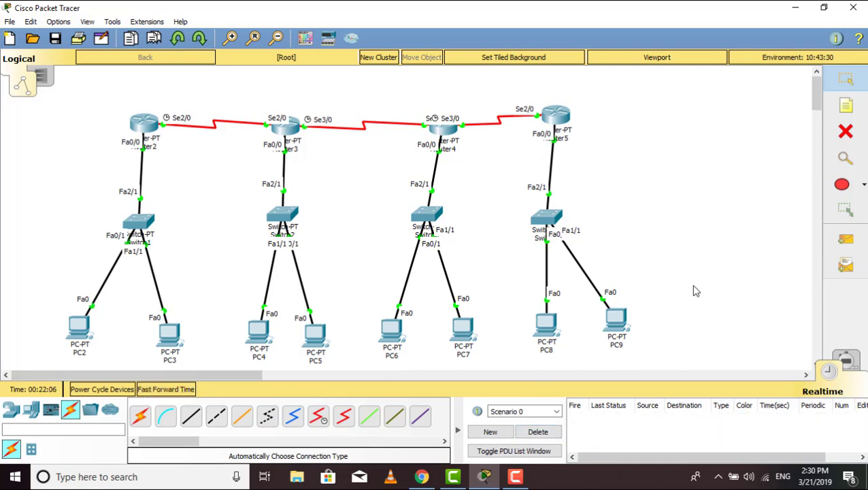
Ping PC6 from PC8 and confirm it succeeds
click(830, 239)
click(546, 326)
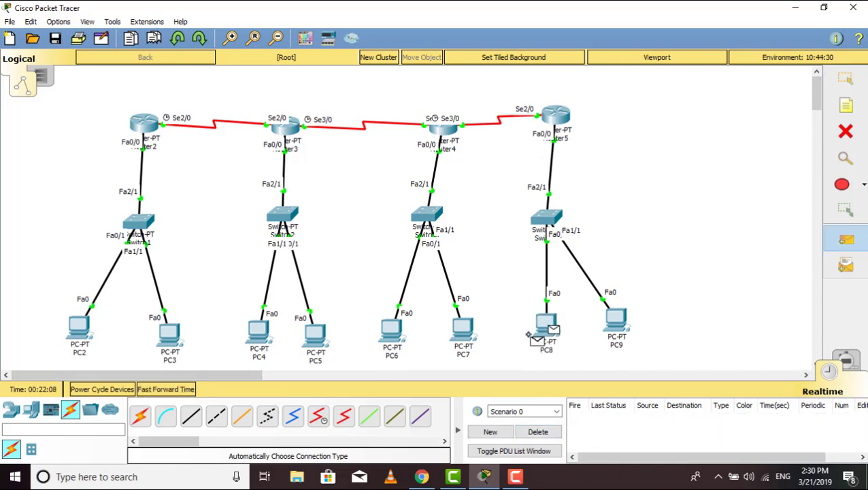
click(392, 329)
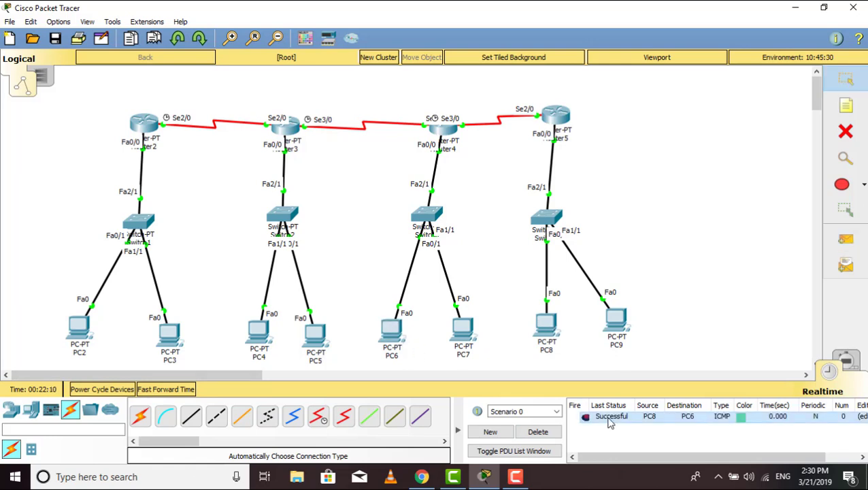